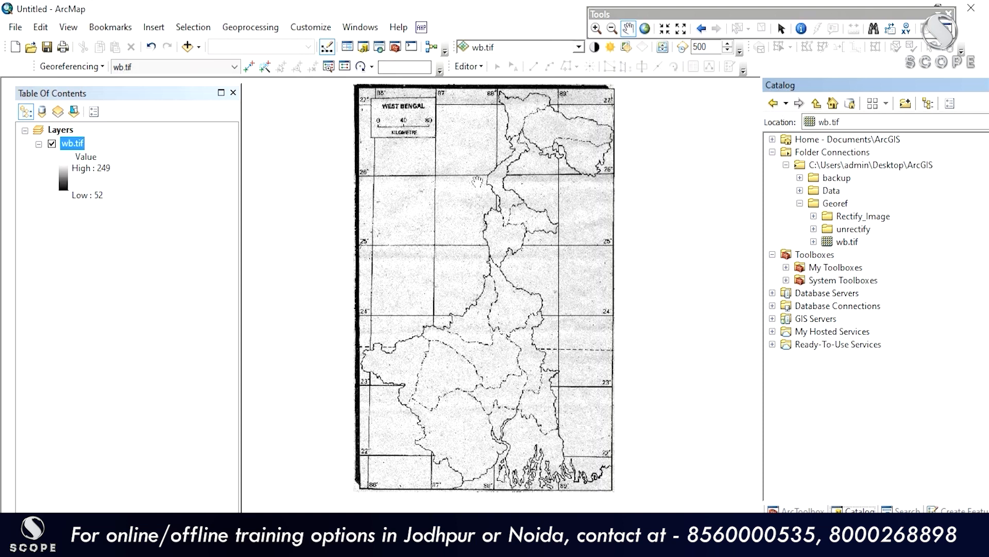
Step: Pan down across the West Bengal map and exit the full-screen slide show
{"action": "left_click_drag", "start_coordinate": [478, 181], "coordinate": [448, 186]}
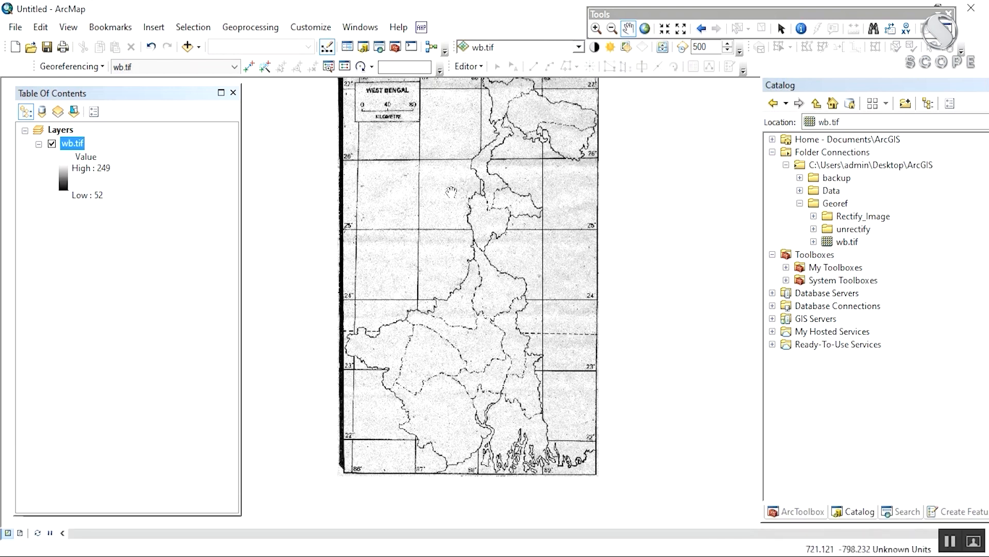
{"action": "left_click_drag", "start_coordinate": [461, 206], "coordinate": [451, 235]}
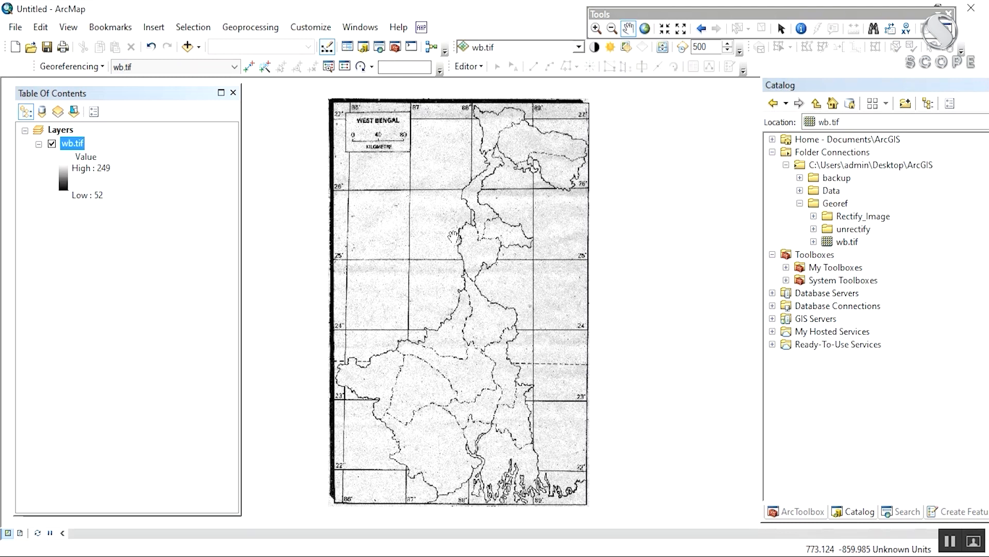
{"action": "mouse_move", "coordinate": [453, 236]}
{"action": "left_mouse_down"}
{"action": "mouse_move", "coordinate": [451, 247]}
{"action": "mouse_move", "coordinate": [455, 232]}
{"action": "left_mouse_up"}
{"action": "left_click_drag", "start_coordinate": [394, 373], "coordinate": [390, 391]}
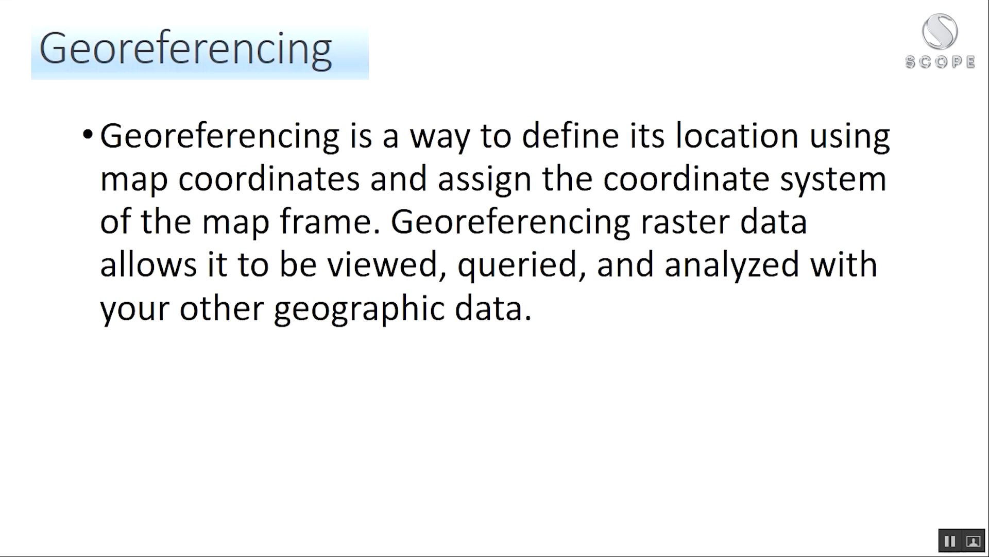
{"action": "key", "text": "Escape"}
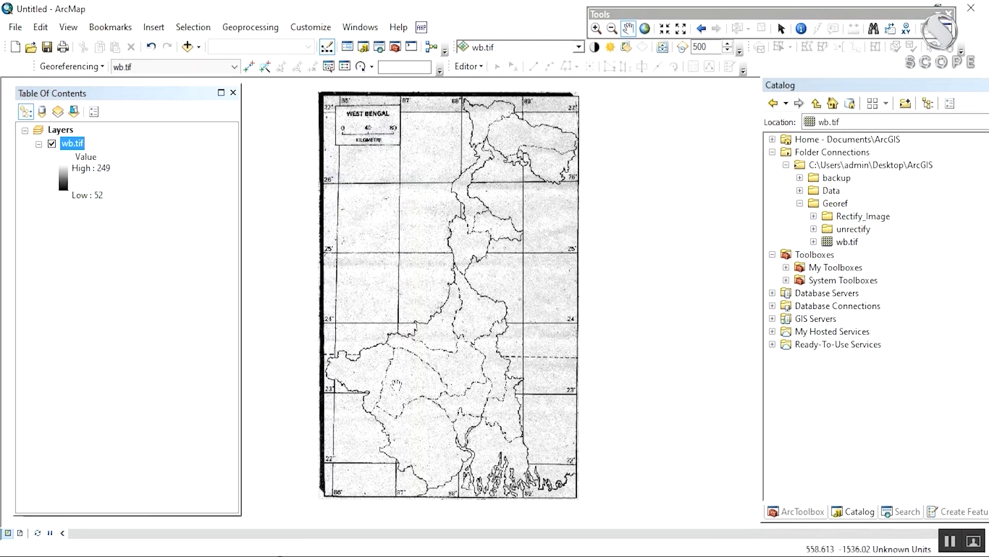
Step: Pan and zoom across the West Bengal sheet, then recentre the whole sheet in view
{"action": "left_click_drag", "start_coordinate": [426, 335], "coordinate": [416, 319]}
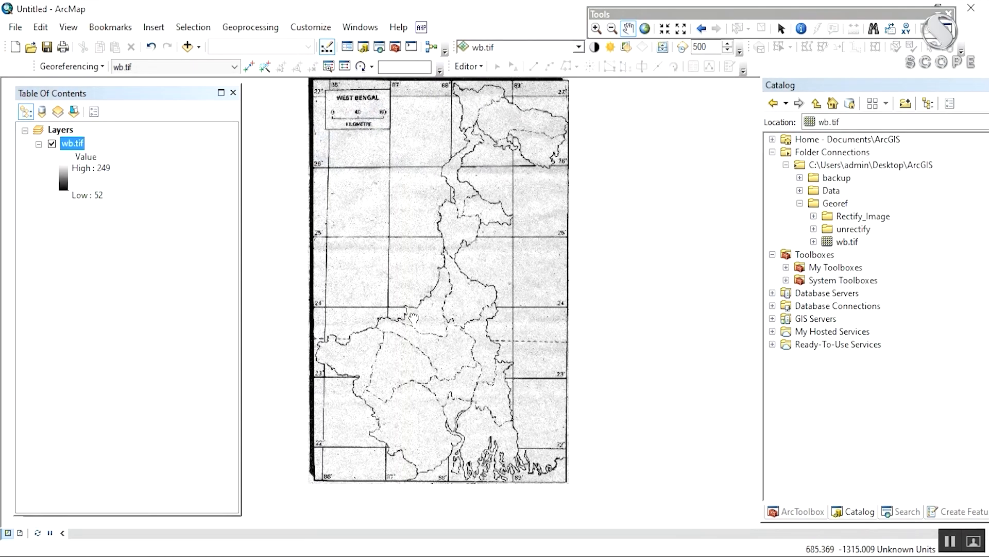
{"action": "left_click_drag", "start_coordinate": [376, 147], "coordinate": [411, 241]}
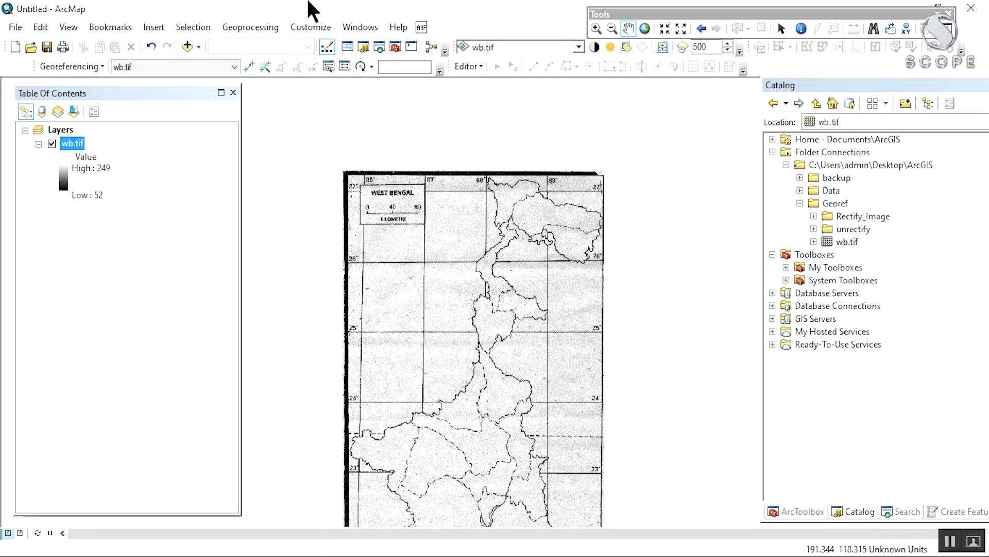
{"action": "left_click_drag", "start_coordinate": [432, 246], "coordinate": [444, 221]}
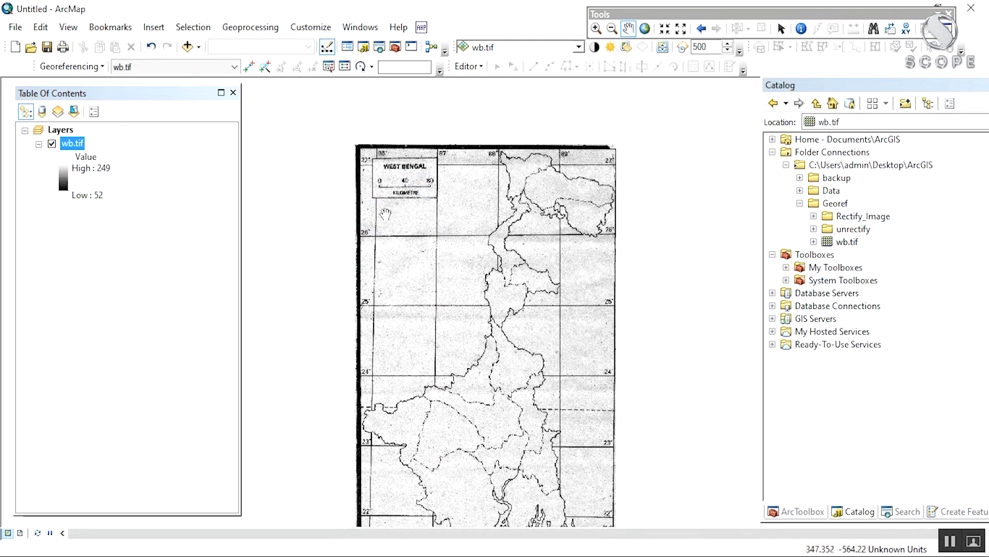
{"action": "scroll", "coordinate": [385, 213], "scroll_direction": "down", "scroll_amount": 3}
{"action": "scroll", "coordinate": [372, 168], "scroll_direction": "down", "scroll_amount": 2}
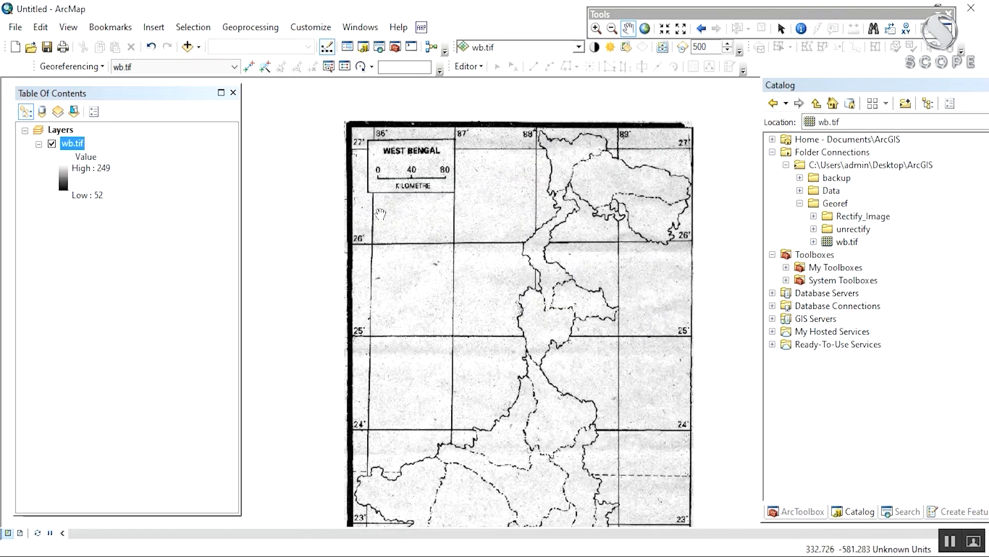
{"action": "left_click_drag", "start_coordinate": [600, 423], "coordinate": [514, 277]}
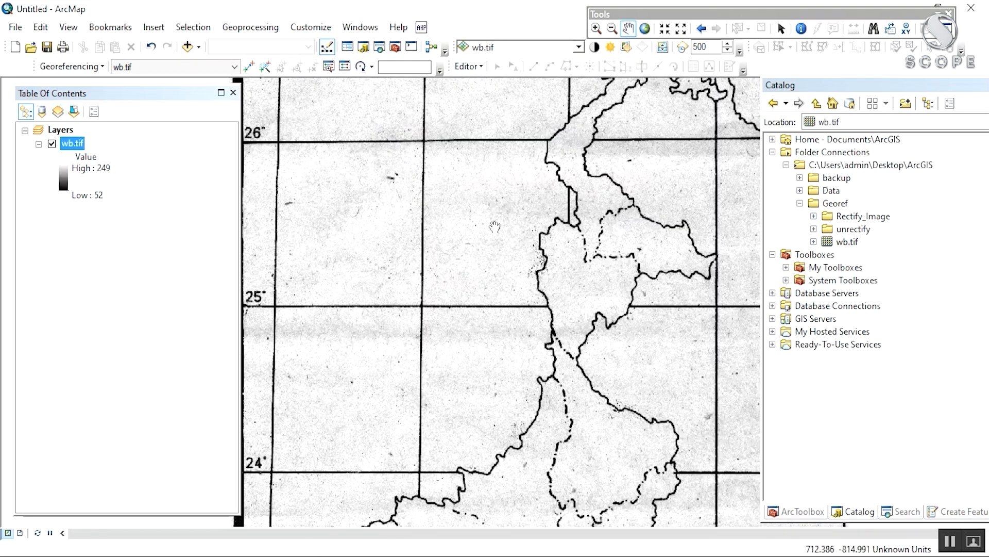
{"action": "scroll", "coordinate": [494, 219], "scroll_direction": "up", "scroll_amount": 3}
{"action": "left_click_drag", "start_coordinate": [453, 316], "coordinate": [502, 453]}
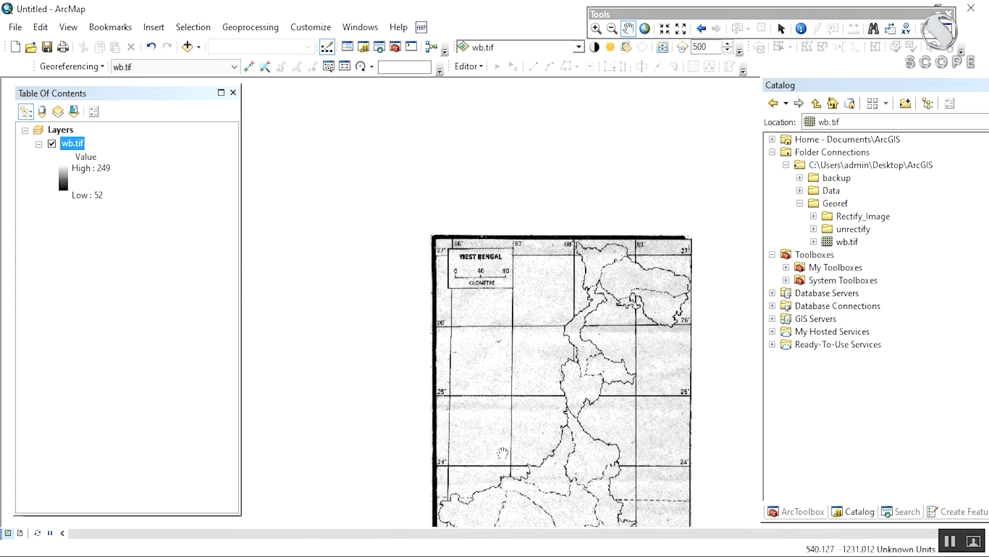
{"action": "scroll", "coordinate": [450, 306], "scroll_direction": "down", "scroll_amount": 3}
{"action": "left_click_drag", "start_coordinate": [690, 353], "coordinate": [480, 415]}
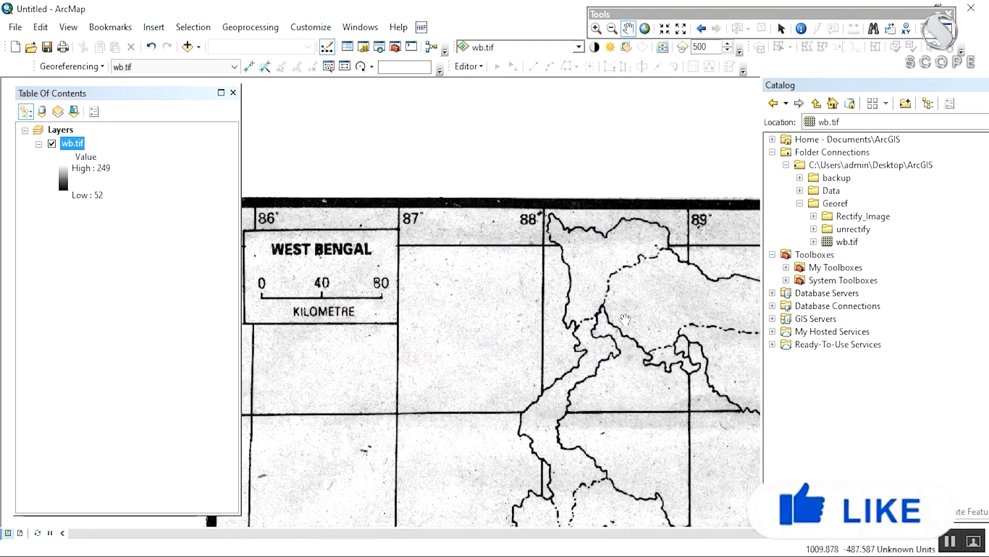
{"action": "left_click_drag", "start_coordinate": [728, 228], "coordinate": [522, 154]}
{"action": "left_click_drag", "start_coordinate": [466, 524], "coordinate": [568, 271]}
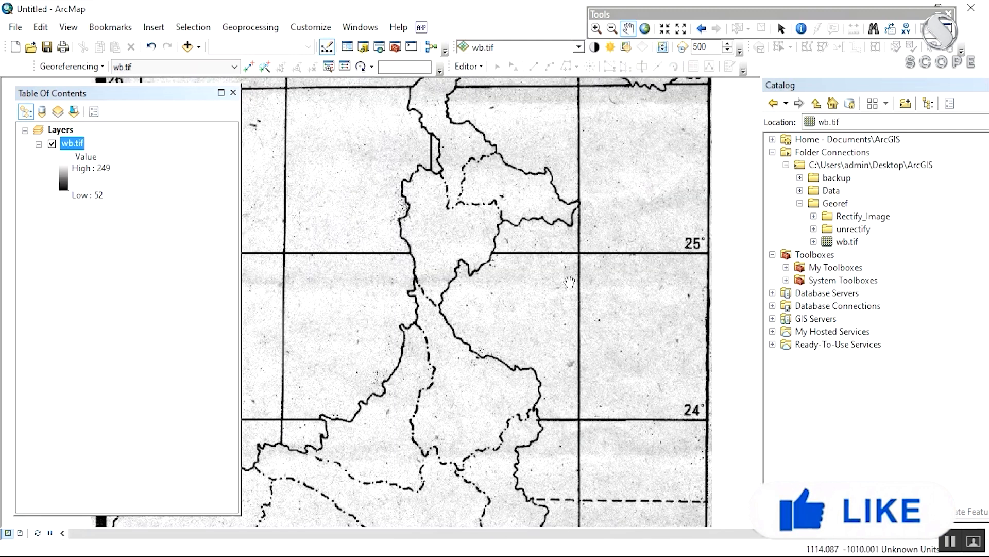
{"action": "scroll", "coordinate": [568, 282], "scroll_direction": "up", "scroll_amount": 4}
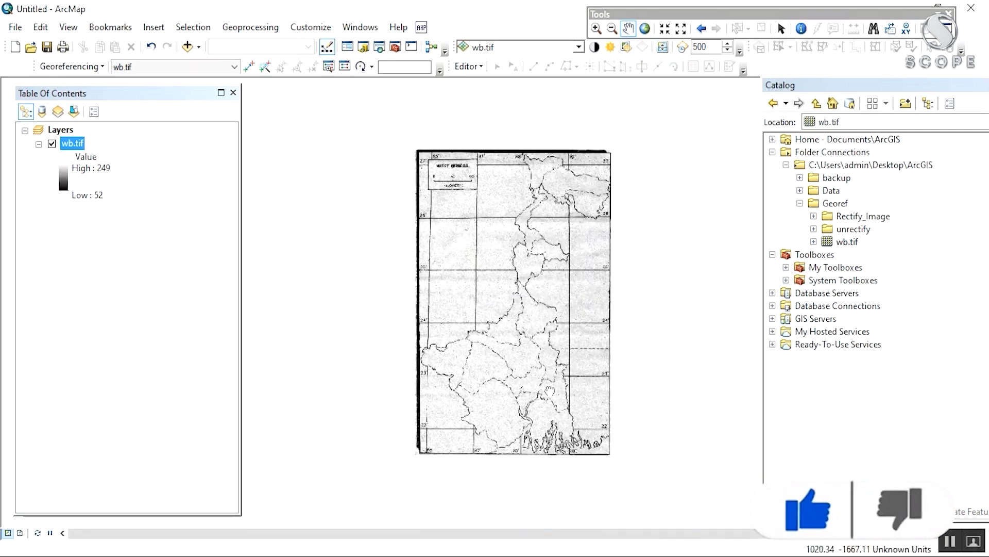
{"action": "left_click_drag", "start_coordinate": [574, 324], "coordinate": [583, 253]}
{"action": "left_click_drag", "start_coordinate": [521, 364], "coordinate": [500, 404]}
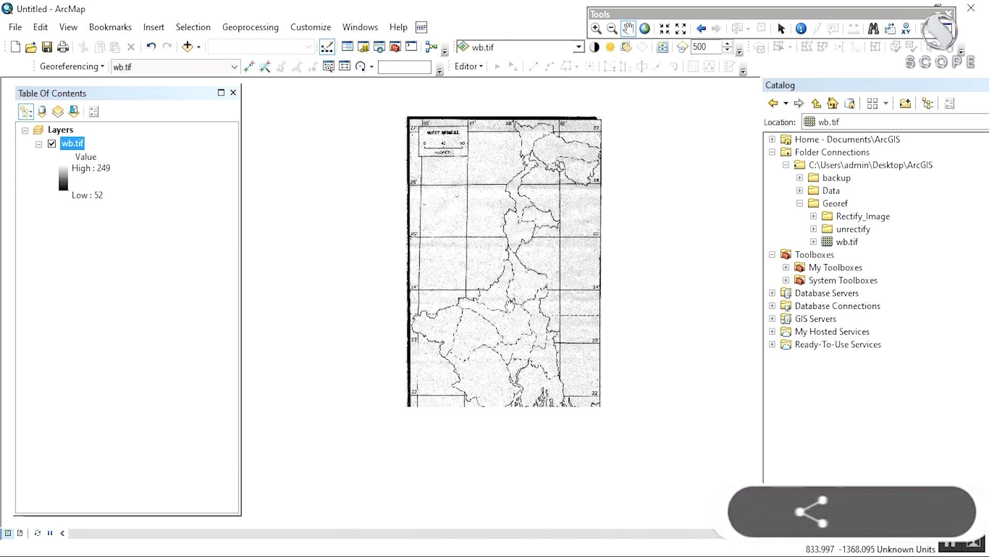
Step: Remove wb.tif and add it back from the Catalog, moving the spatial-reference warning aside
{"action": "double_click", "coordinate": [77, 146]}
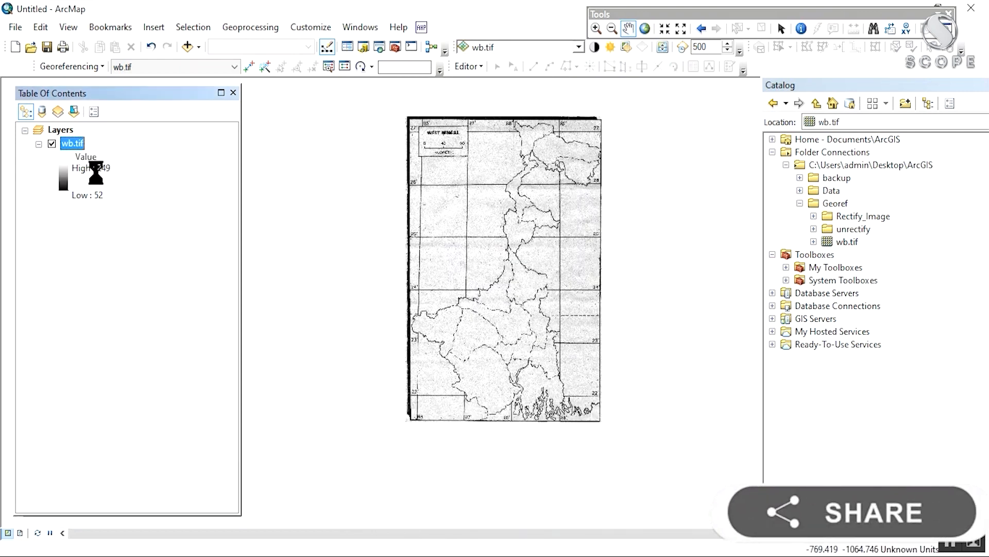
{"action": "right_click", "coordinate": [76, 144]}
{"action": "left_click", "coordinate": [94, 172]}
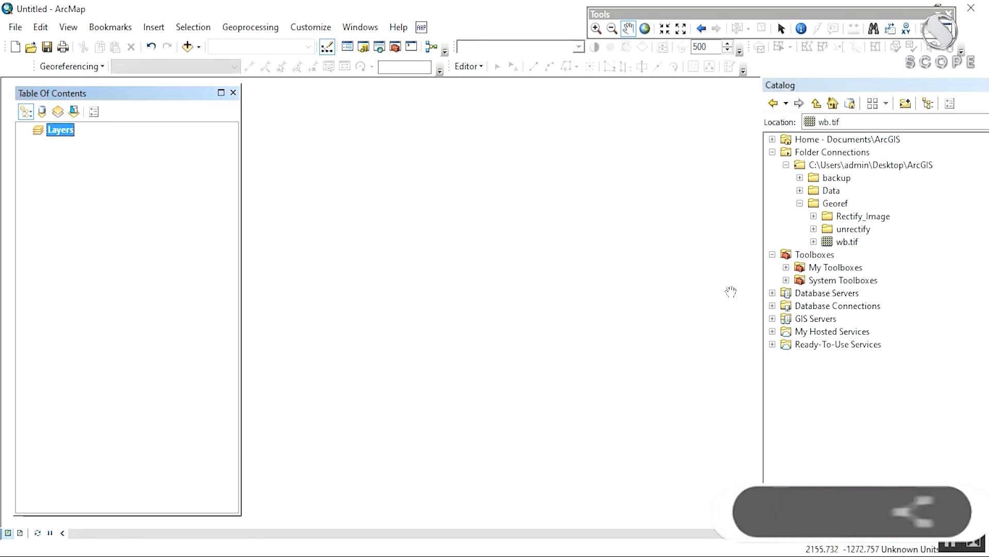
{"action": "left_click", "coordinate": [841, 242]}
{"action": "mouse_move", "coordinate": [852, 240]}
{"action": "left_mouse_down"}
{"action": "mouse_move", "coordinate": [287, 256]}
{"action": "mouse_move", "coordinate": [170, 243]}
{"action": "left_mouse_up"}
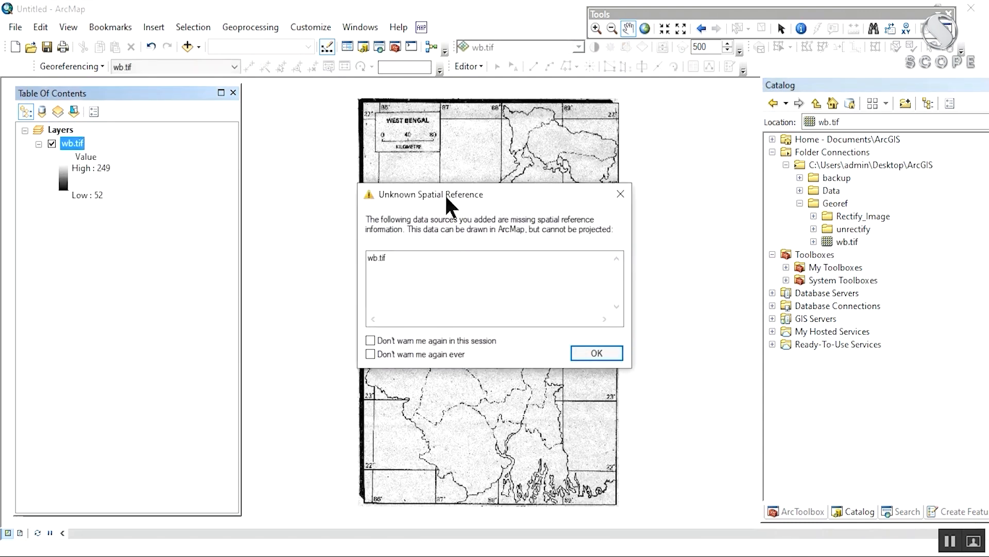
{"action": "left_click_drag", "start_coordinate": [474, 194], "coordinate": [476, 230]}
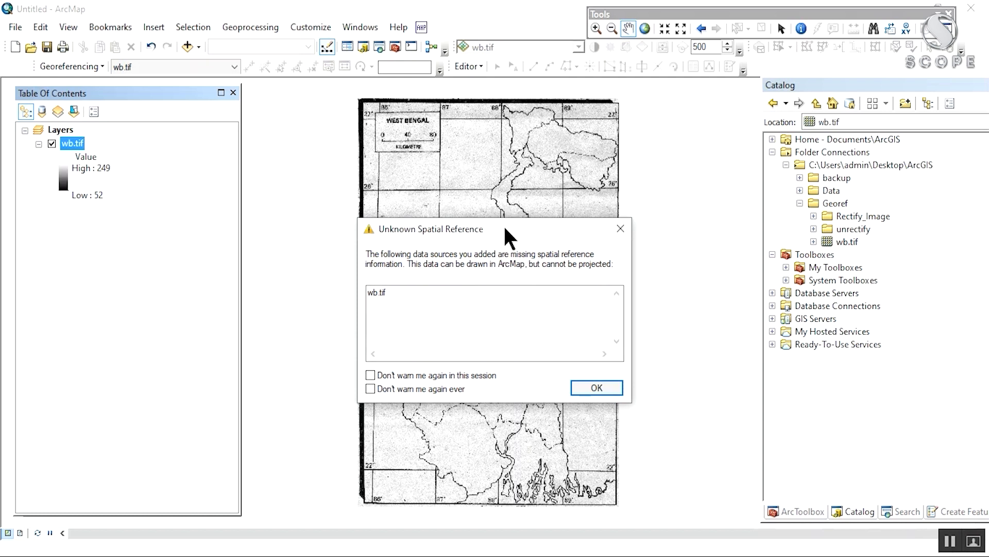
{"action": "left_click_drag", "start_coordinate": [506, 236], "coordinate": [506, 218]}
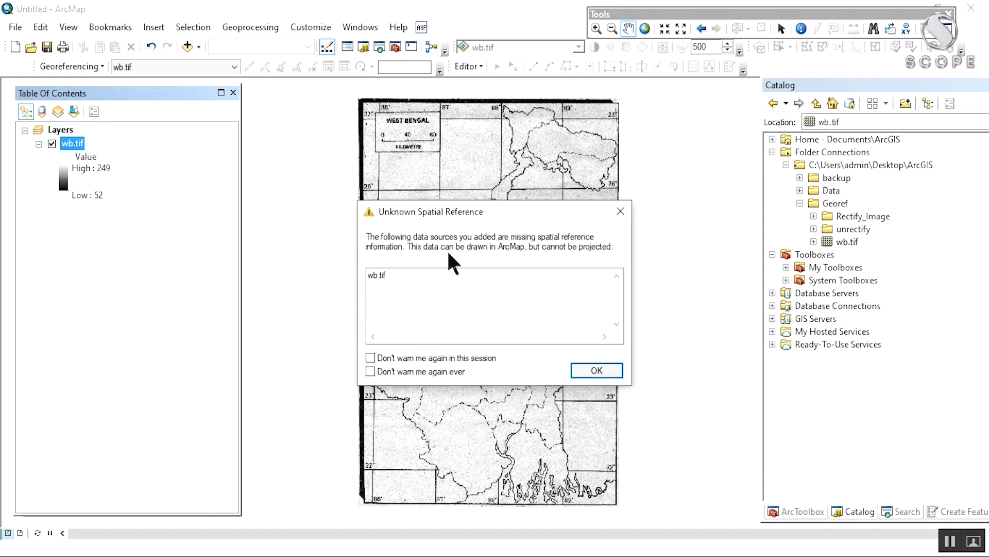
Step: Dismiss the spatial-reference warning, then undock and close the Georeferencing toolbar
{"action": "left_click", "coordinate": [599, 371]}
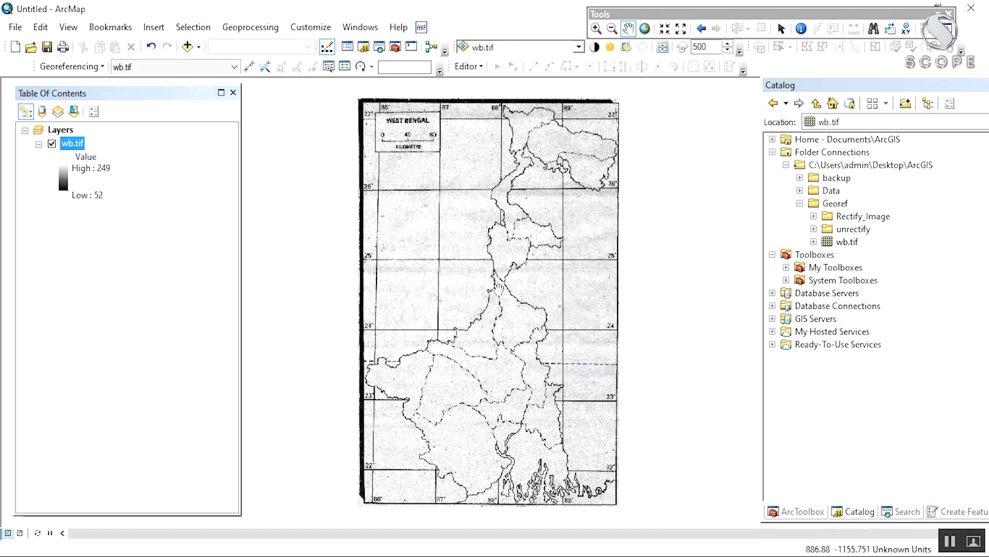
{"action": "left_click_drag", "start_coordinate": [472, 240], "coordinate": [471, 270]}
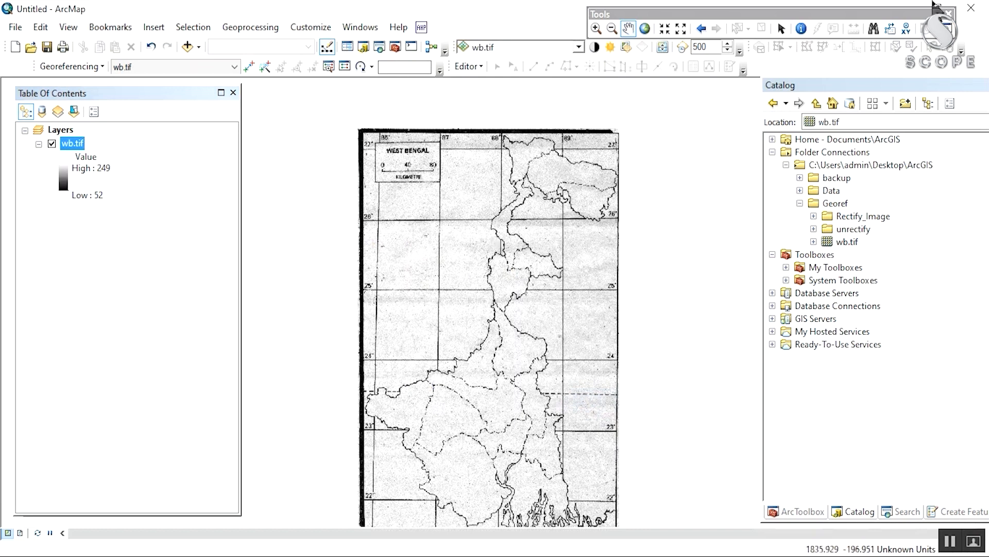
{"action": "left_click_drag", "start_coordinate": [876, 14], "coordinate": [867, 8]}
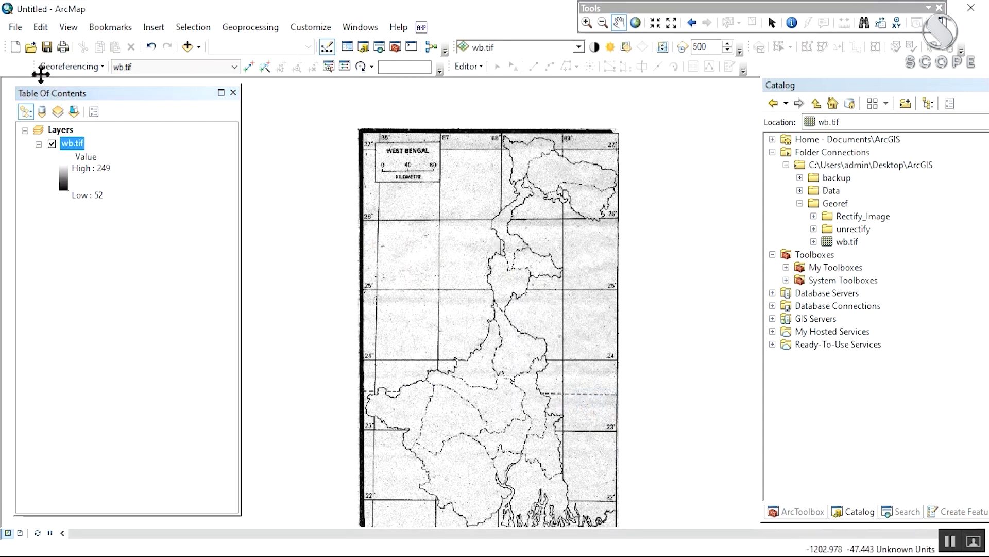
{"action": "left_click_drag", "start_coordinate": [38, 67], "coordinate": [194, 186]}
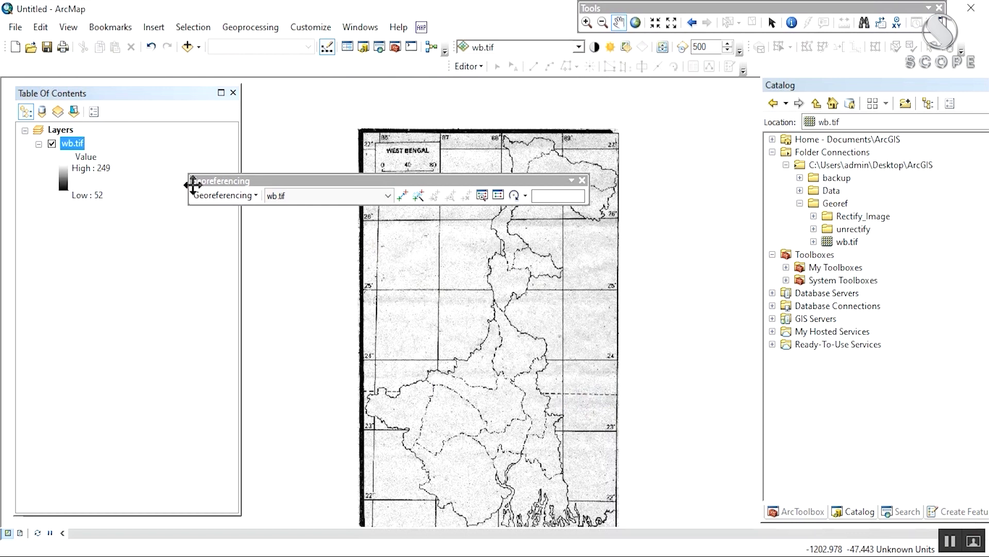
{"action": "left_click", "coordinate": [582, 181]}
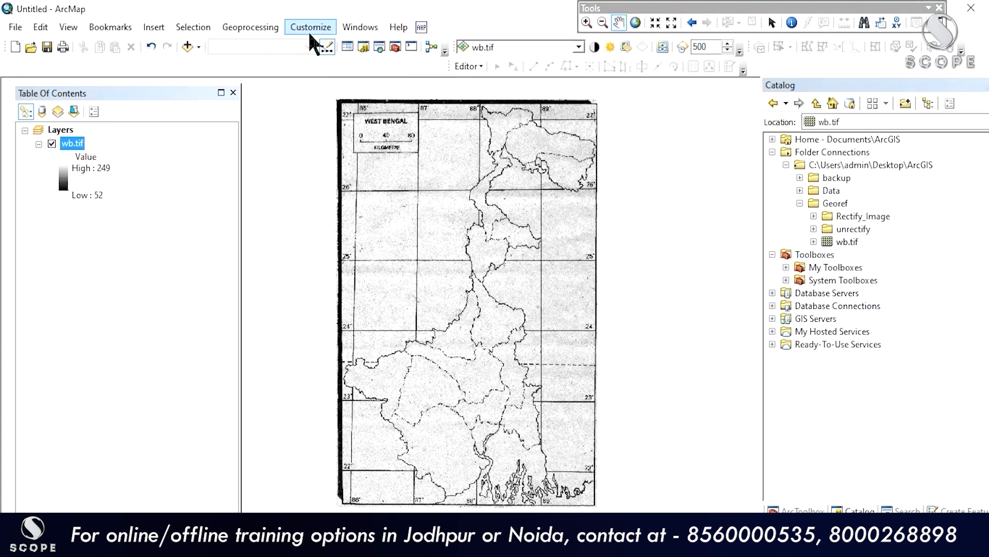
Step: Reopen the Georeferencing toolbar from Customize > Toolbars
{"action": "left_click", "coordinate": [309, 33]}
{"action": "mouse_move", "coordinate": [318, 41]}
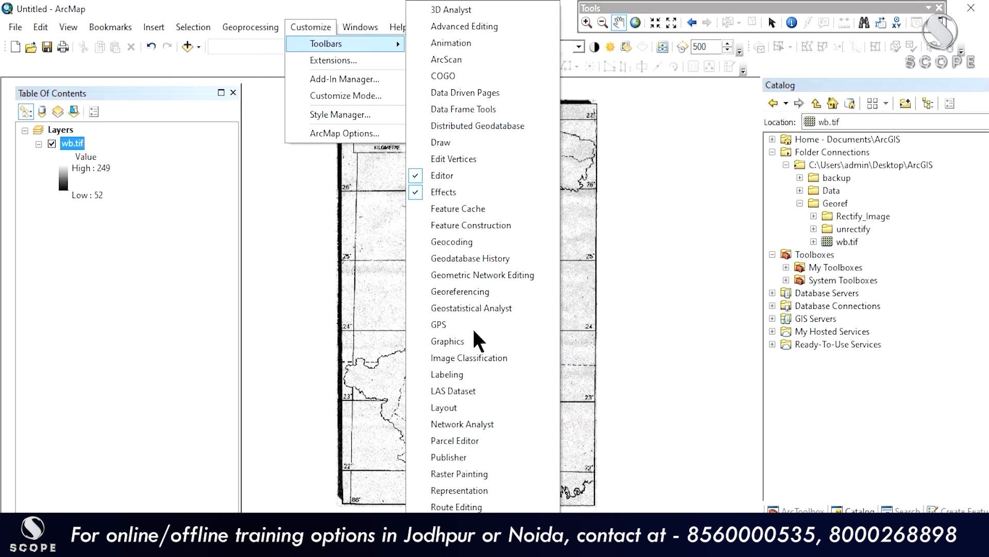
{"action": "scroll", "coordinate": [470, 280], "scroll_direction": "down", "scroll_amount": 2}
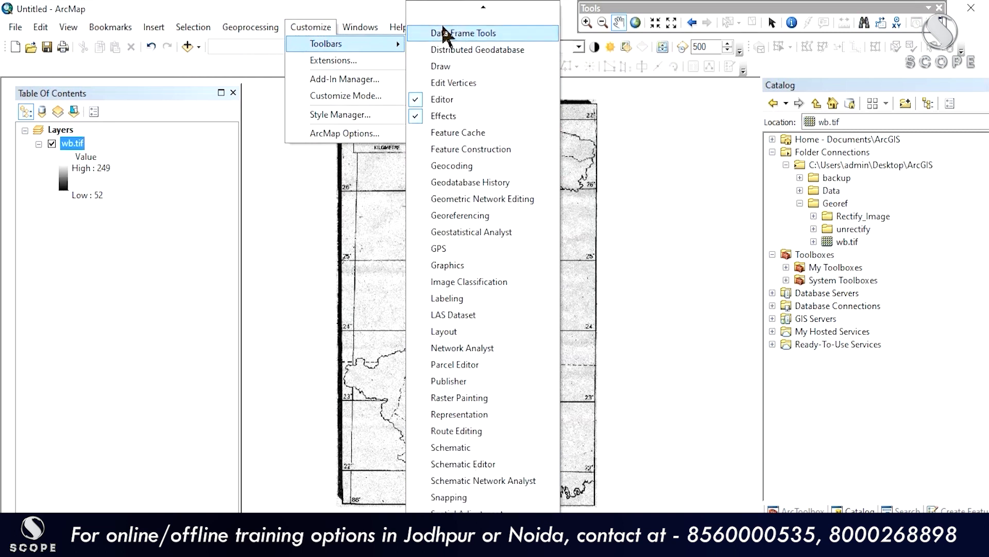
{"action": "scroll", "coordinate": [448, 11], "scroll_direction": "up", "scroll_amount": 2}
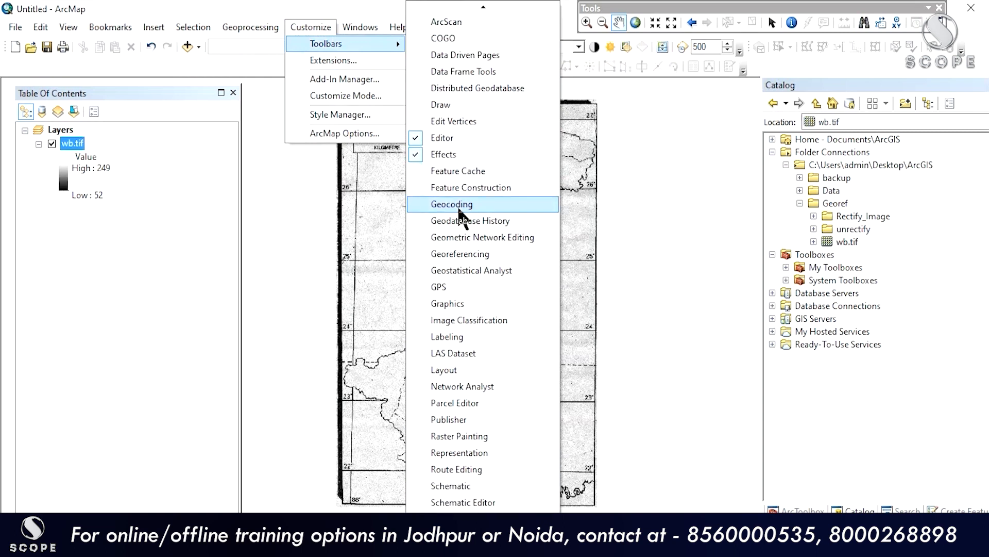
{"action": "left_click", "coordinate": [444, 258]}
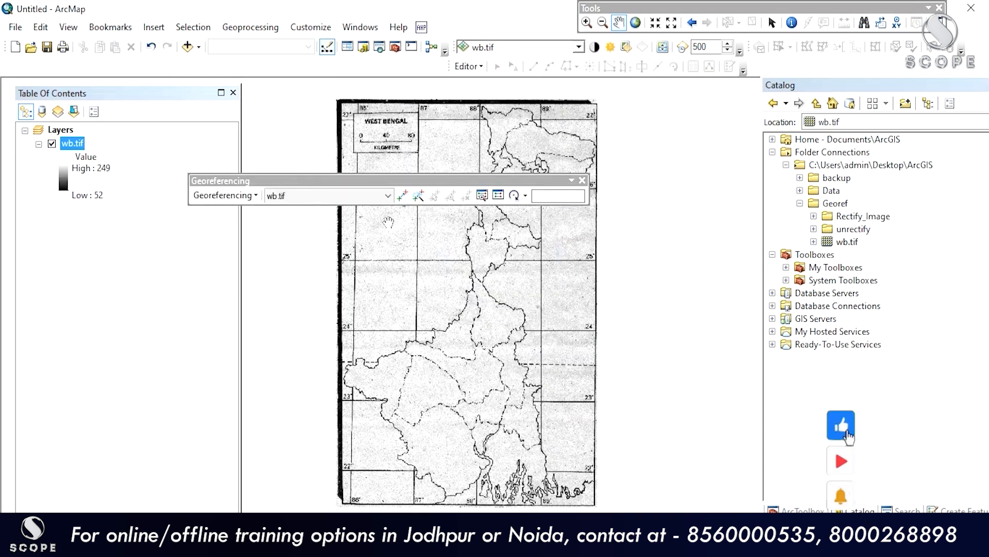
Step: Dock the Georeferencing toolbar and choose wb.tif as its target layer
{"action": "left_click_drag", "start_coordinate": [325, 181], "coordinate": [209, 63]}
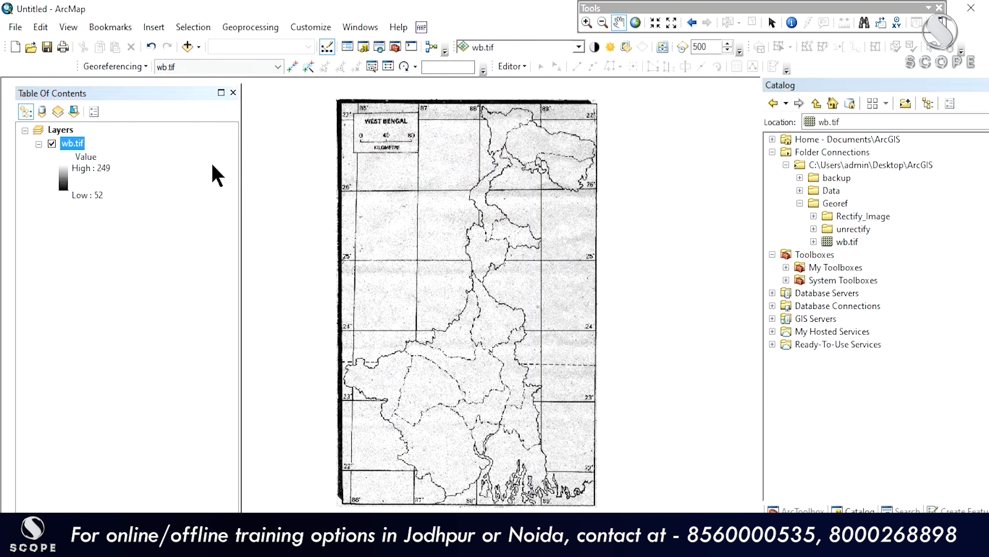
{"action": "left_click", "coordinate": [237, 66]}
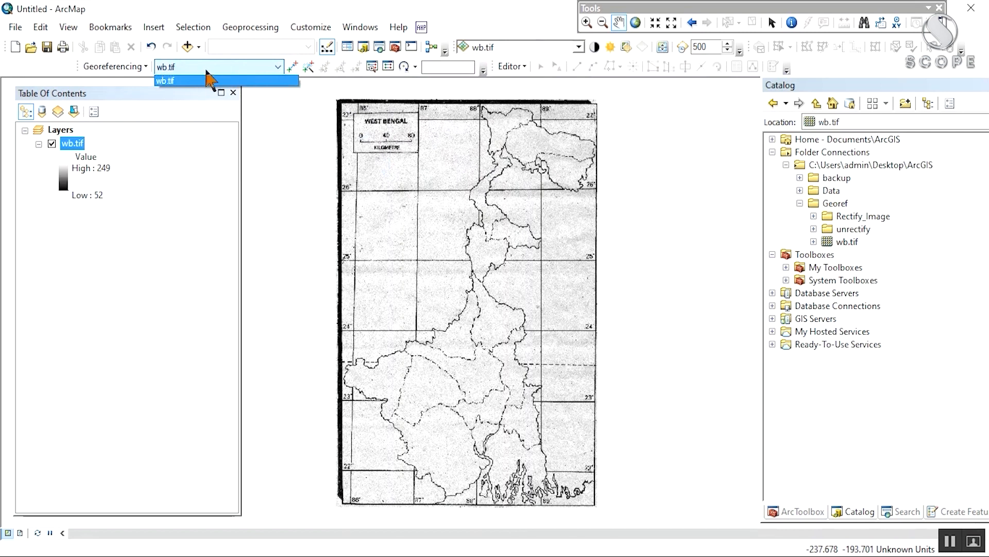
{"action": "left_click", "coordinate": [178, 82]}
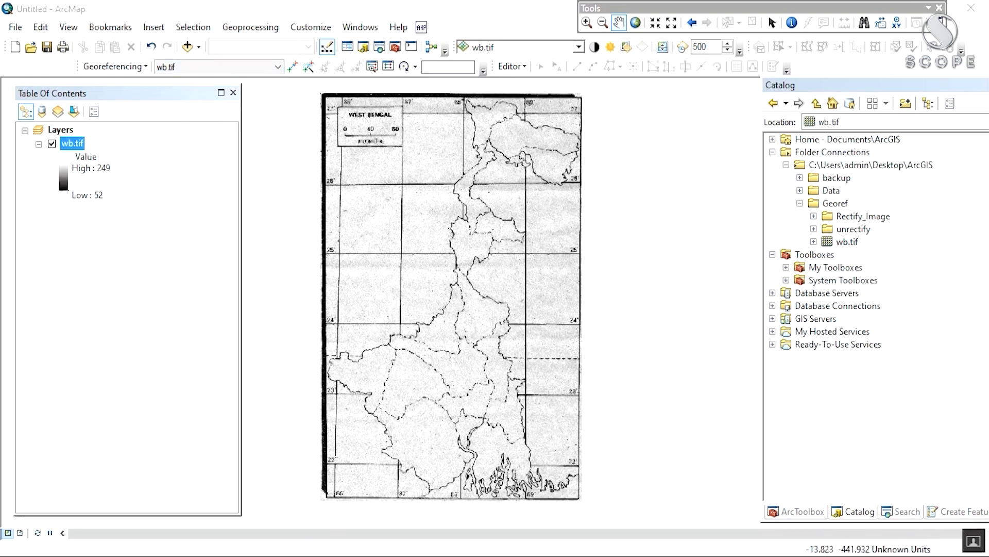
Step: Zoom in on the sheet's top-left corner where the 86° and 26° grid lines meet
{"action": "scroll", "coordinate": [381, 246], "scroll_direction": "up", "scroll_amount": 2}
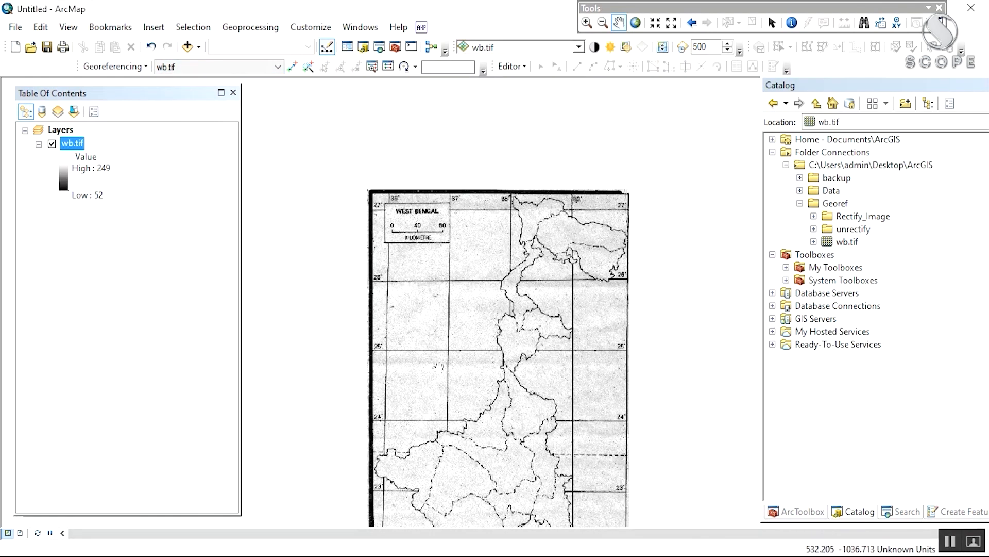
{"action": "scroll", "coordinate": [381, 246], "scroll_direction": "up", "scroll_amount": 1}
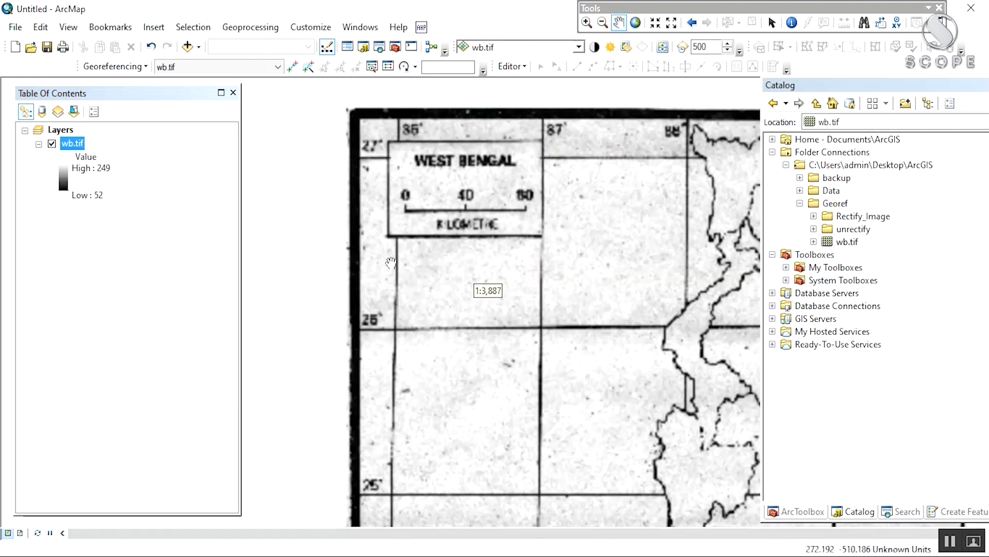
{"action": "left_click_drag", "start_coordinate": [580, 336], "coordinate": [491, 261]}
{"action": "scroll", "coordinate": [472, 194], "scroll_direction": "down", "scroll_amount": 4}
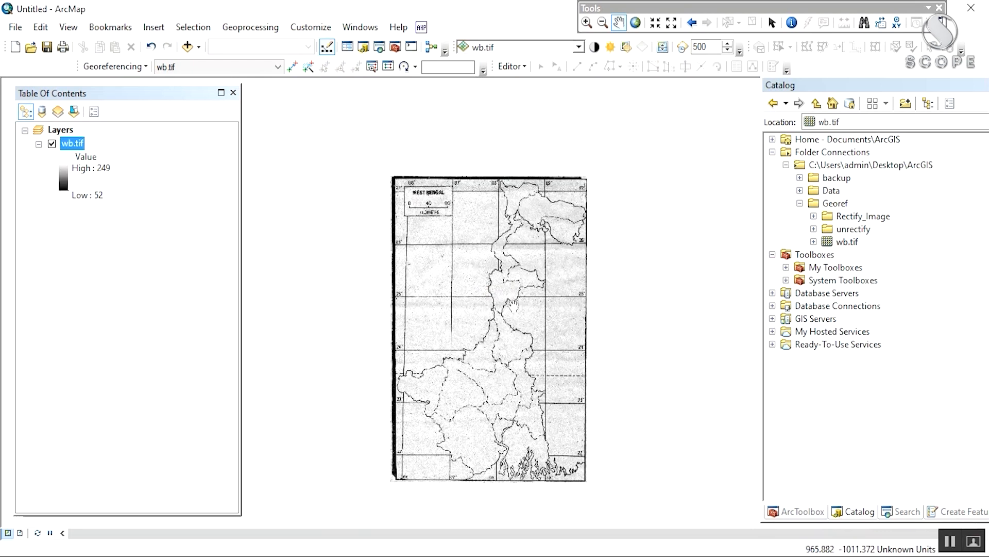
{"action": "left_click_drag", "start_coordinate": [465, 292], "coordinate": [502, 334]}
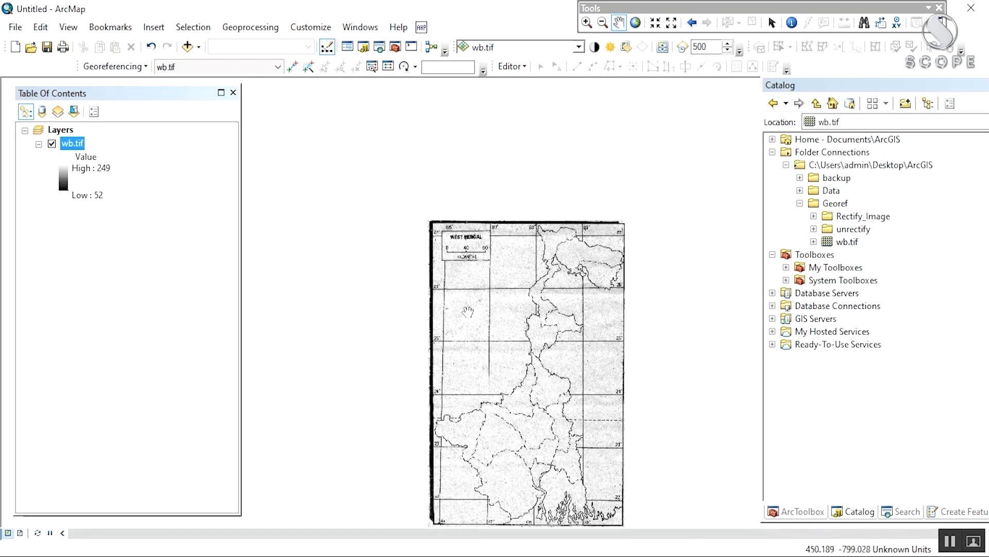
{"action": "scroll", "coordinate": [459, 355], "scroll_direction": "up", "scroll_amount": 4}
{"action": "scroll", "coordinate": [446, 344], "scroll_direction": "up", "scroll_amount": 1}
{"action": "left_click_drag", "start_coordinate": [447, 87], "coordinate": [390, 317]}
{"action": "scroll", "coordinate": [410, 385], "scroll_direction": "up", "scroll_amount": 1}
{"action": "scroll", "coordinate": [410, 385], "scroll_direction": "down", "scroll_amount": 1}
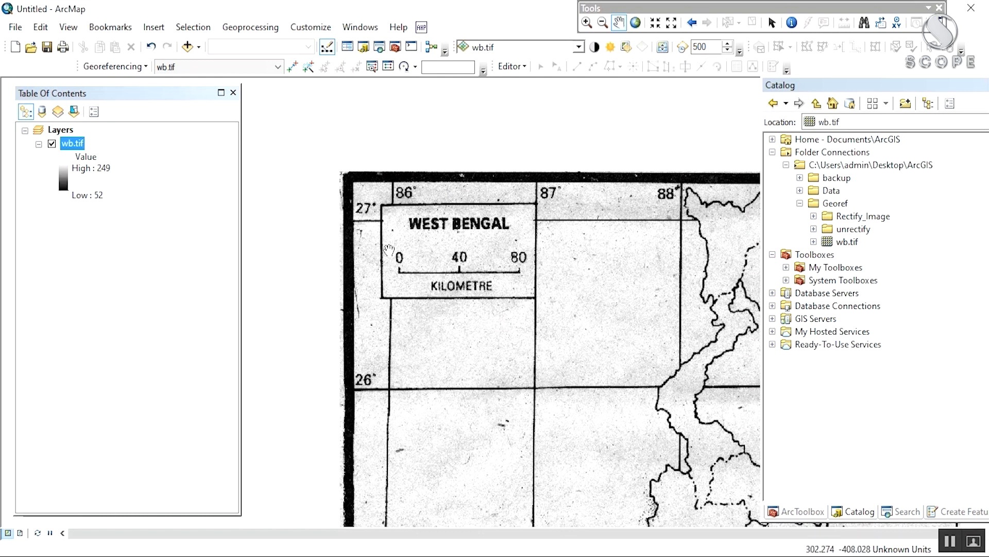
{"action": "left_click_drag", "start_coordinate": [389, 251], "coordinate": [381, 223]}
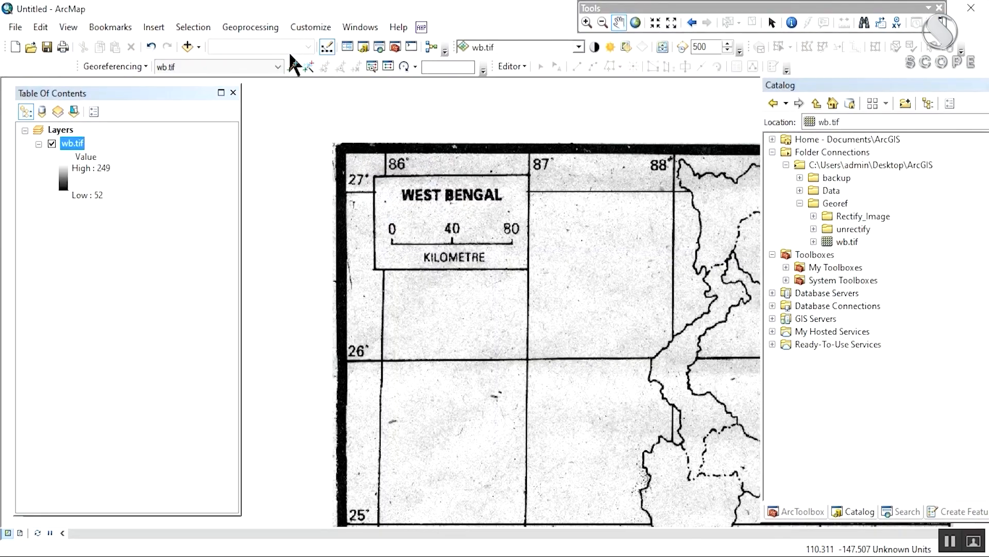
Step: Place a control point on the 86°/26° grid intersection beside the West Bengal title box
{"action": "left_click", "coordinate": [292, 67]}
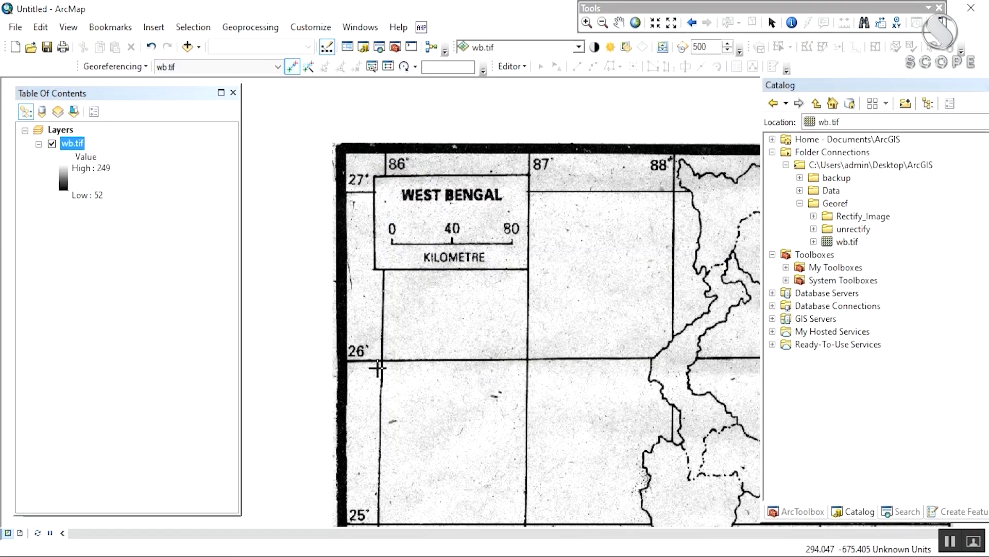
{"action": "scroll", "coordinate": [378, 367], "scroll_direction": "up", "scroll_amount": 2}
{"action": "scroll", "coordinate": [378, 367], "scroll_direction": "down", "scroll_amount": 3}
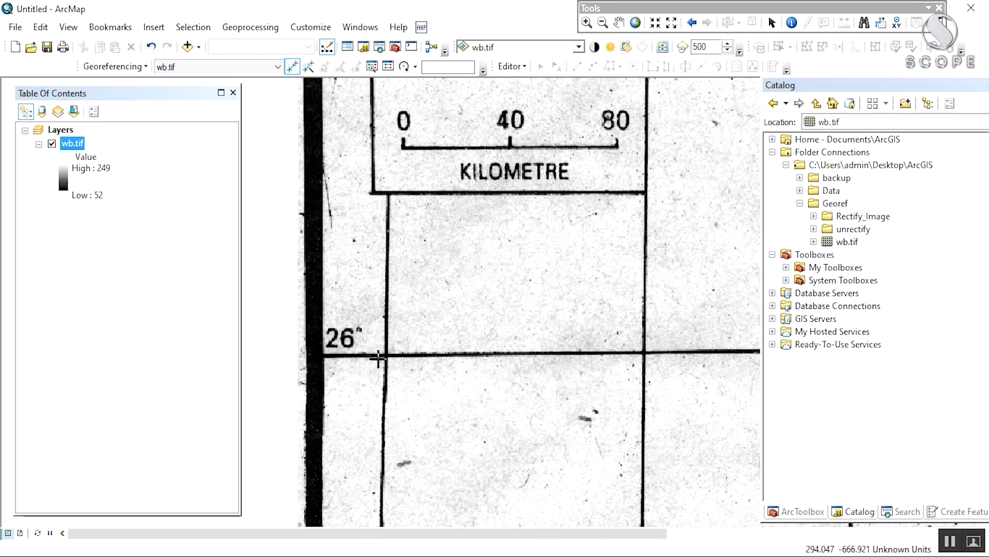
{"action": "left_click_drag", "start_coordinate": [400, 227], "coordinate": [400, 360]}
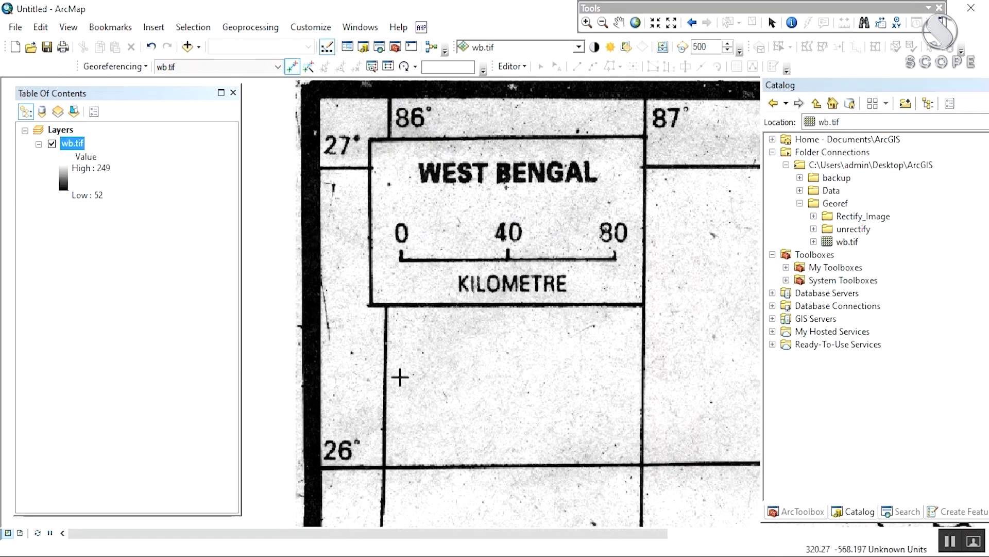
{"action": "scroll", "coordinate": [397, 372], "scroll_direction": "up", "scroll_amount": 3}
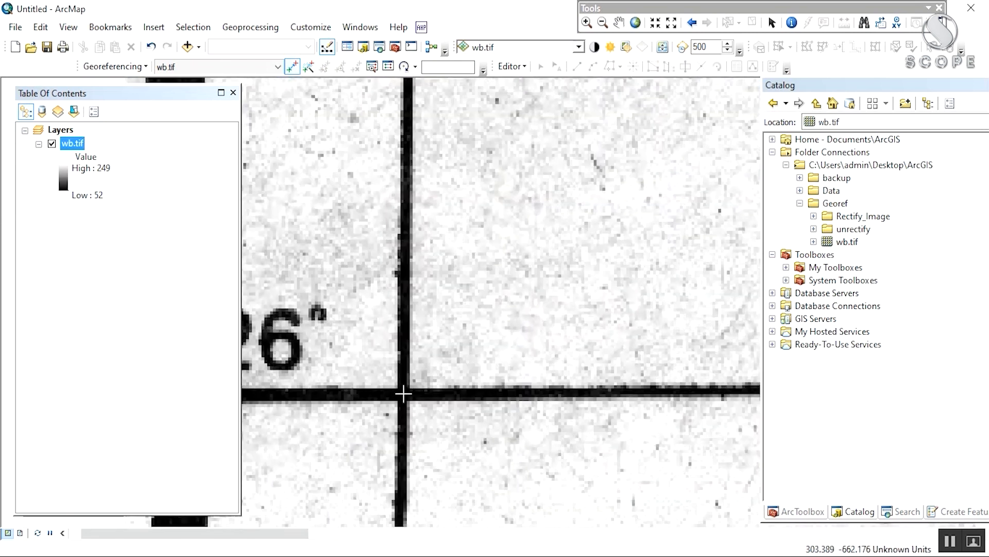
{"action": "left_click", "coordinate": [404, 393]}
Step: Enter X 86 and Y 26 as the control point's map coordinates
{"action": "right_click", "coordinate": [420, 368]}
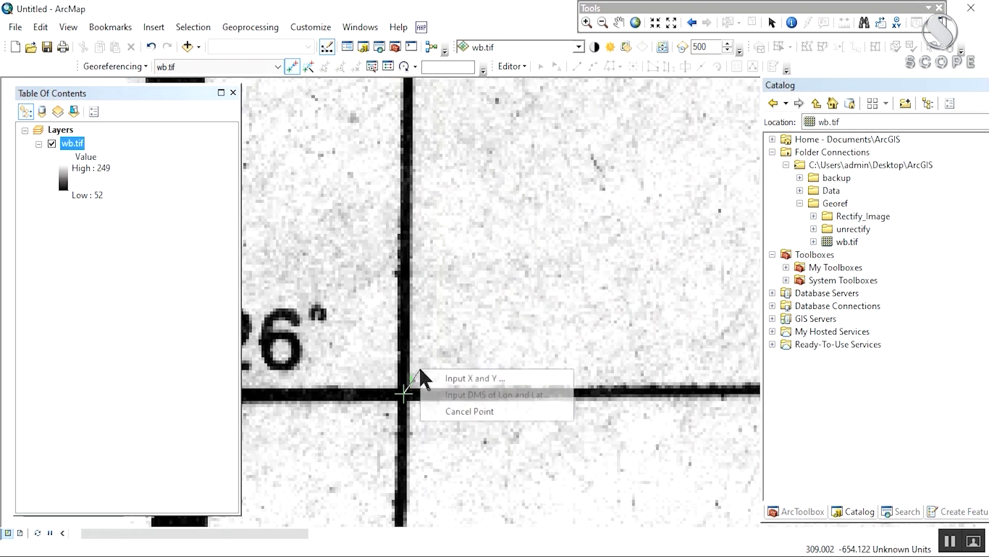
{"action": "left_click", "coordinate": [446, 378]}
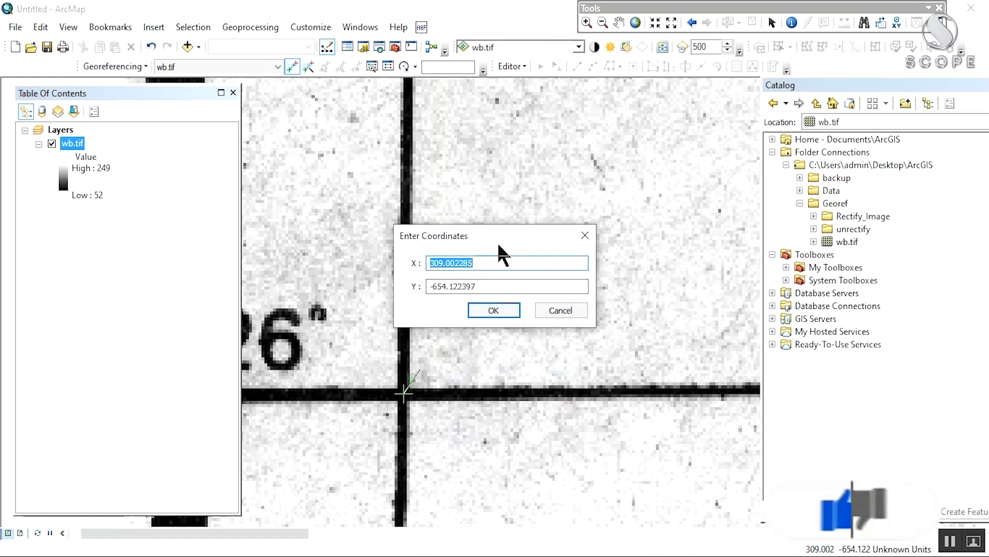
{"action": "type", "text": "86"}
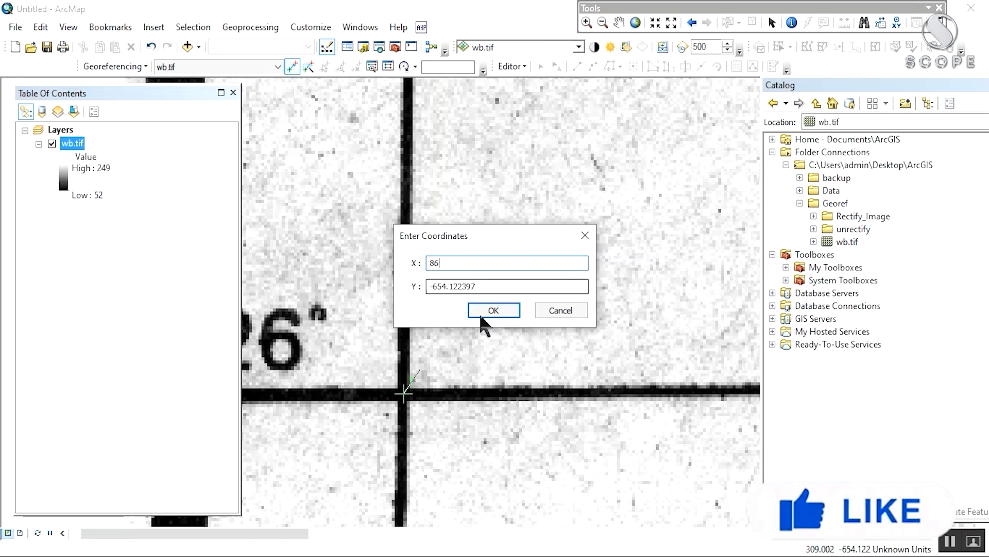
{"action": "left_click_drag", "start_coordinate": [497, 283], "coordinate": [379, 280]}
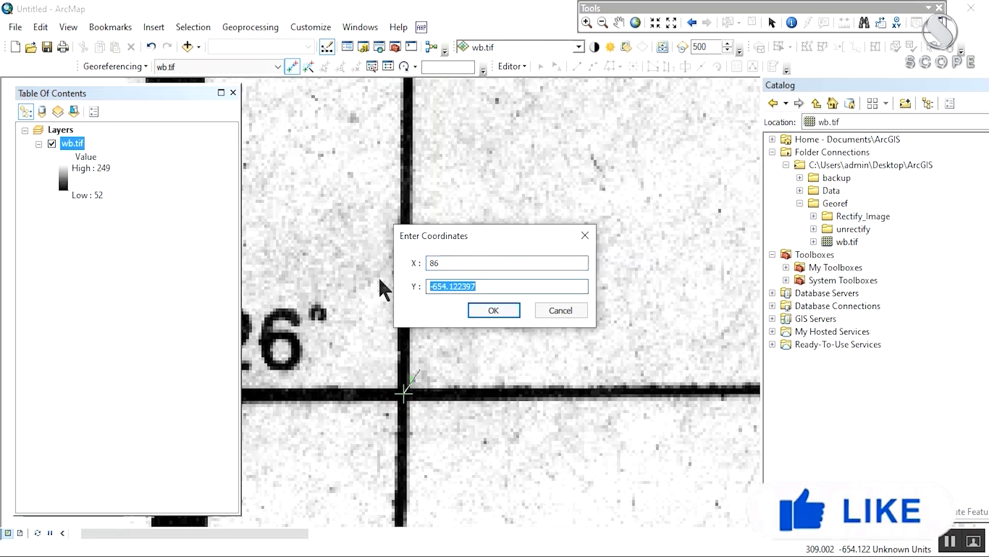
{"action": "type", "text": "26"}
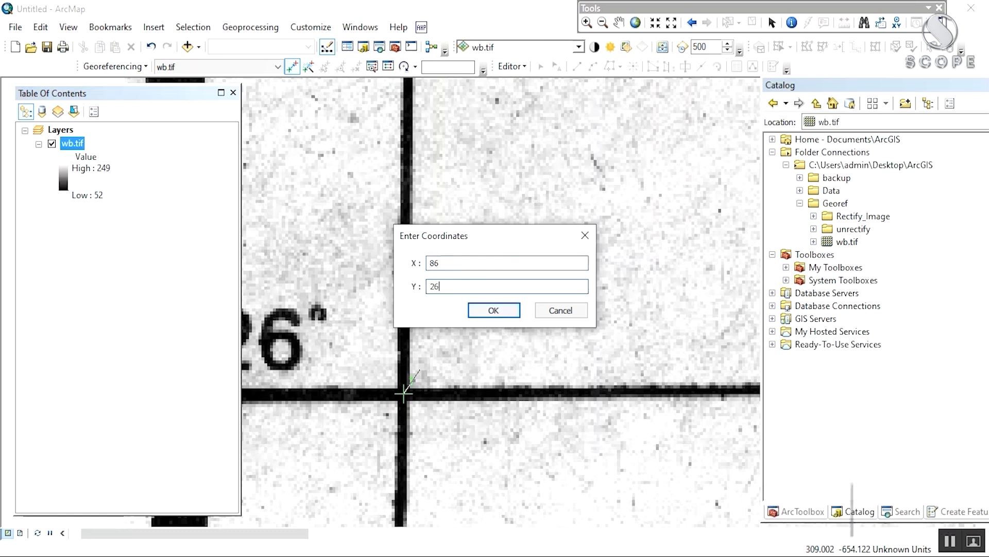
Step: Confirm the first point's 86, 26 coordinates and zoom to the full wb.tif layer
{"action": "left_click", "coordinate": [487, 310]}
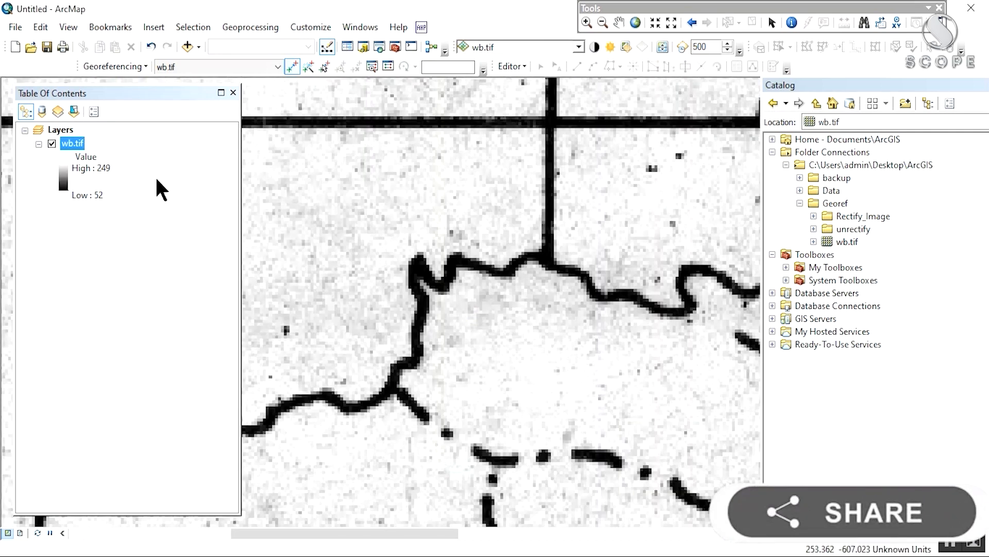
{"action": "right_click", "coordinate": [71, 143]}
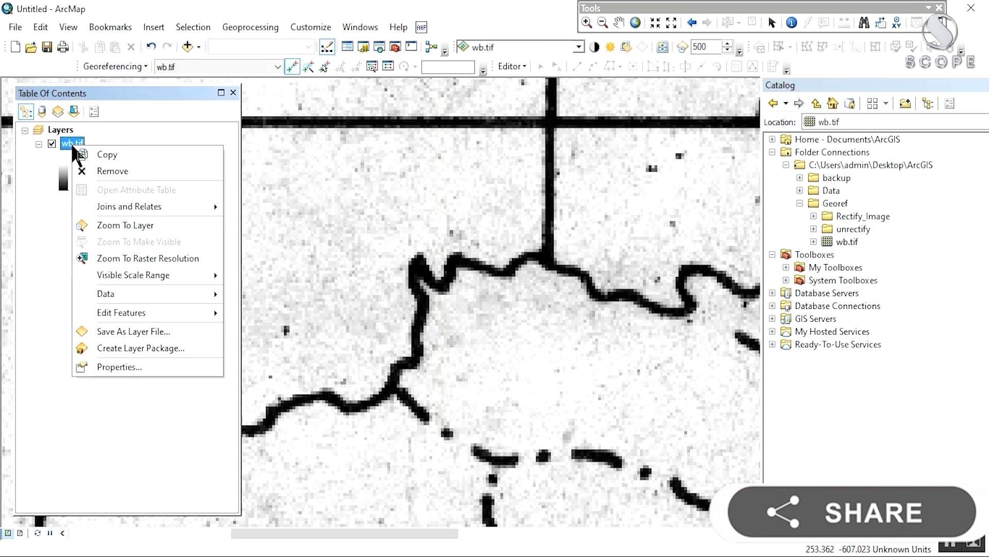
{"action": "left_click", "coordinate": [110, 226]}
{"action": "left_click_drag", "start_coordinate": [512, 207], "coordinate": [439, 232]}
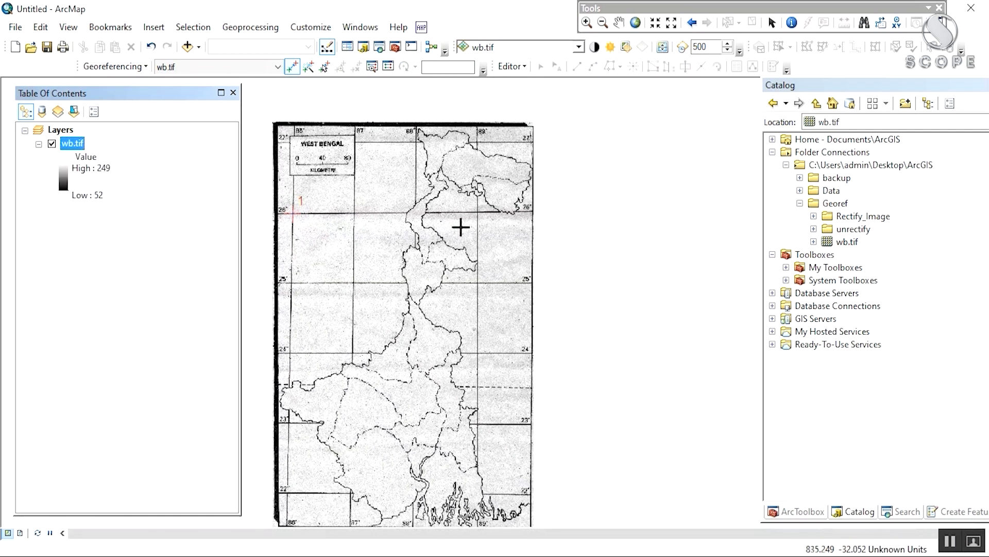
{"action": "scroll", "coordinate": [463, 226], "scroll_direction": "up", "scroll_amount": 3}
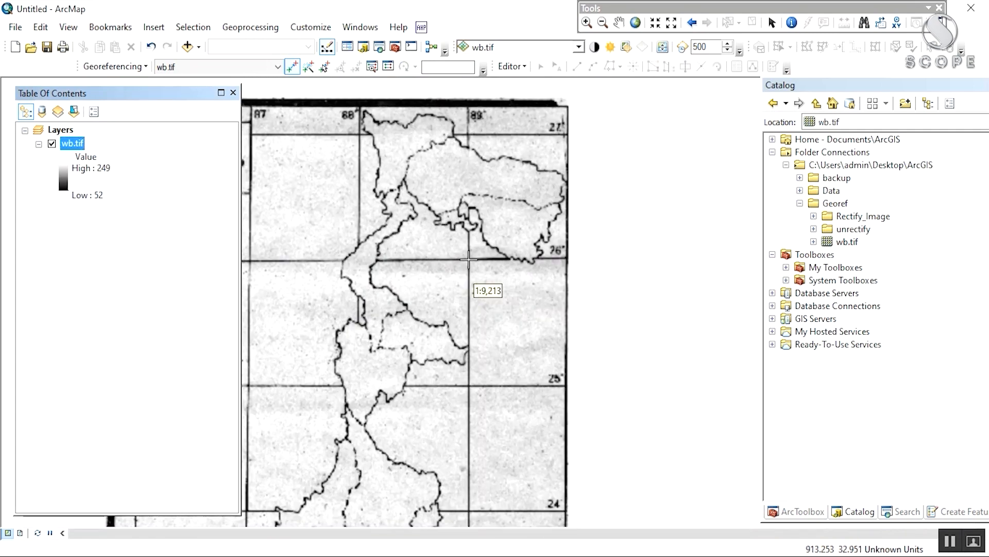
{"action": "scroll", "coordinate": [484, 134], "scroll_direction": "up", "scroll_amount": 2}
Step: Zoom in on the 89°/27° grid corner at the sheet's top-right
{"action": "left_click_drag", "start_coordinate": [407, 202], "coordinate": [823, 259]}
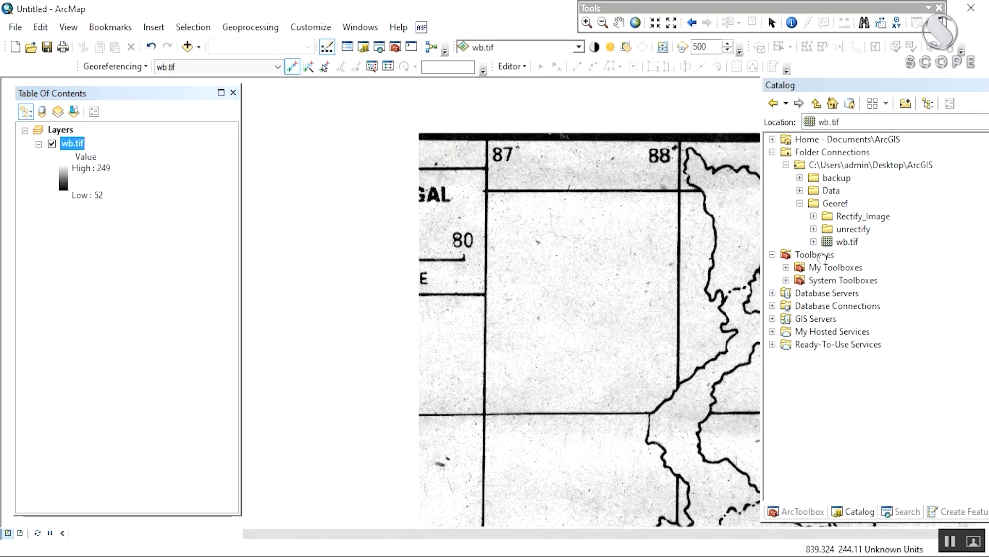
{"action": "left_click_drag", "start_coordinate": [732, 301], "coordinate": [377, 279]}
{"action": "left_click_drag", "start_coordinate": [544, 282], "coordinate": [491, 252]}
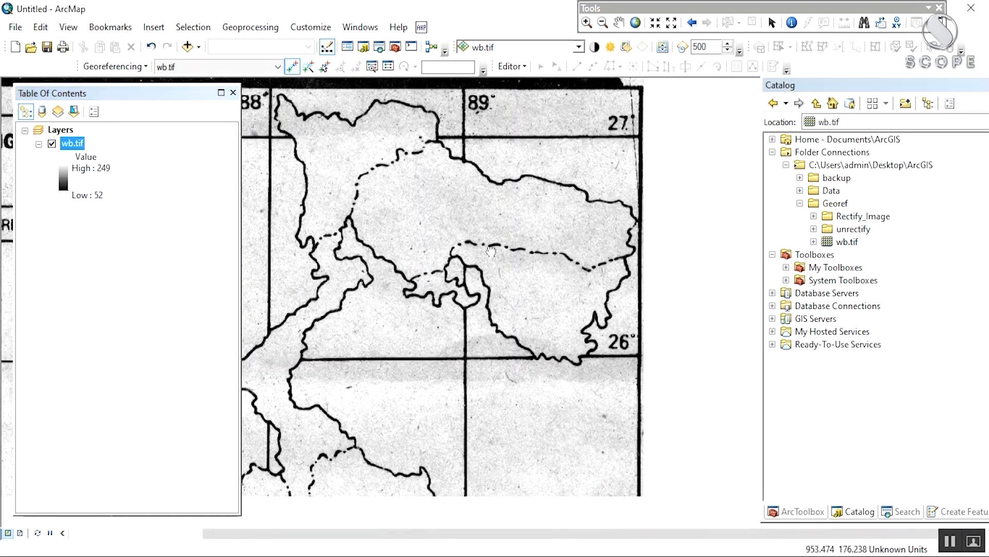
{"action": "left_click_drag", "start_coordinate": [473, 353], "coordinate": [469, 455]}
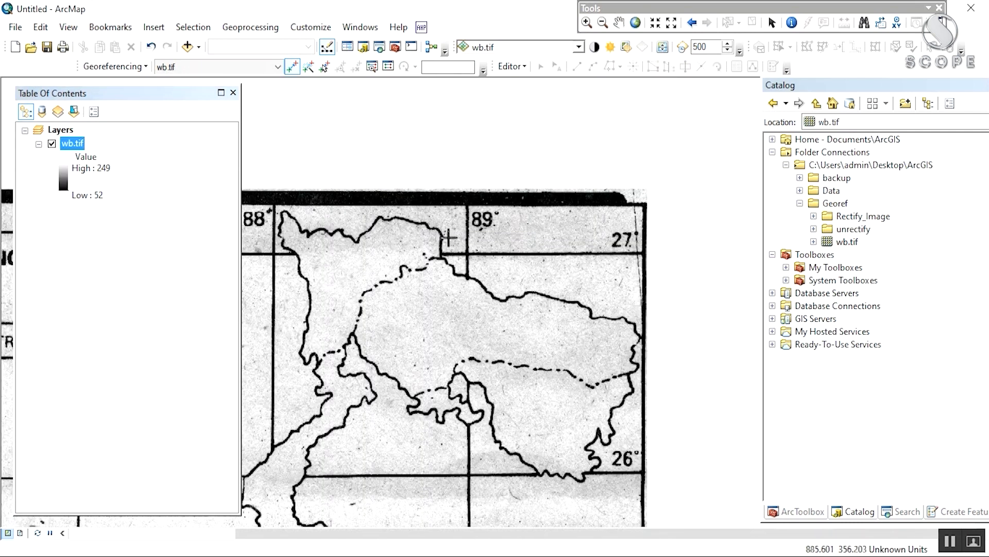
{"action": "left_click_drag", "start_coordinate": [449, 230], "coordinate": [442, 264]}
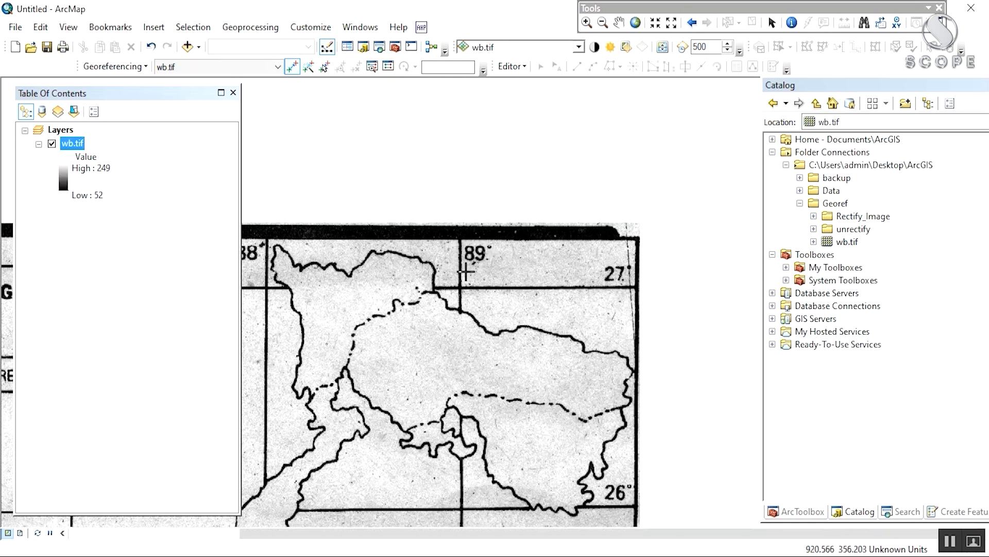
{"action": "left_click_drag", "start_coordinate": [456, 273], "coordinate": [459, 325]}
{"action": "scroll", "coordinate": [475, 334], "scroll_direction": "down", "scroll_amount": 2}
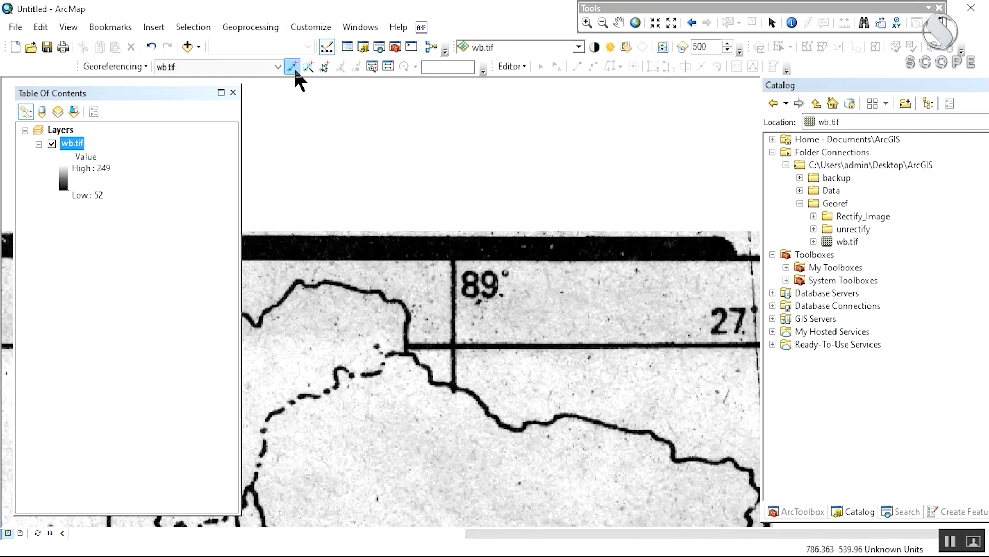
{"action": "scroll", "coordinate": [454, 343], "scroll_direction": "down", "scroll_amount": 2}
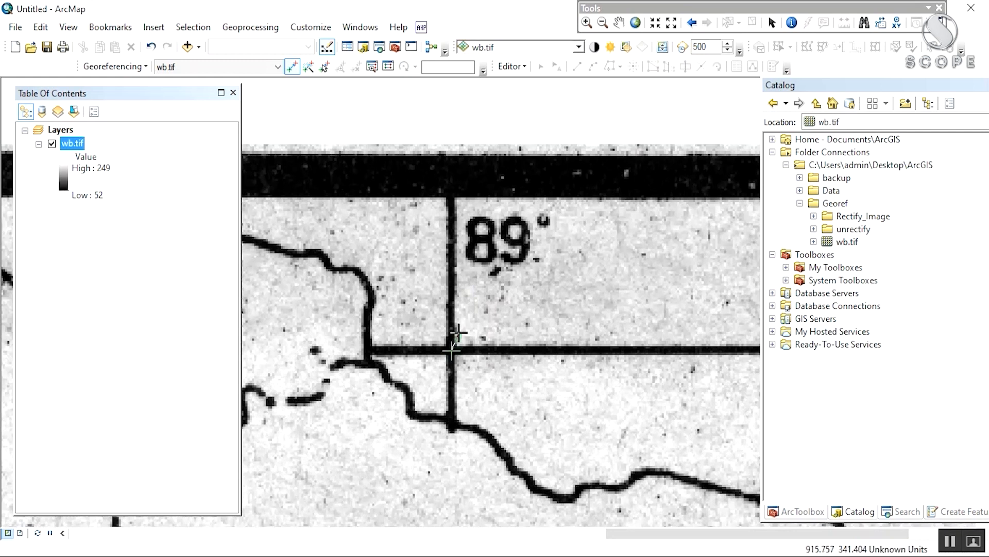
Step: Enter X 89, Y 27 for the second control point and confirm
{"action": "right_click", "coordinate": [458, 332]}
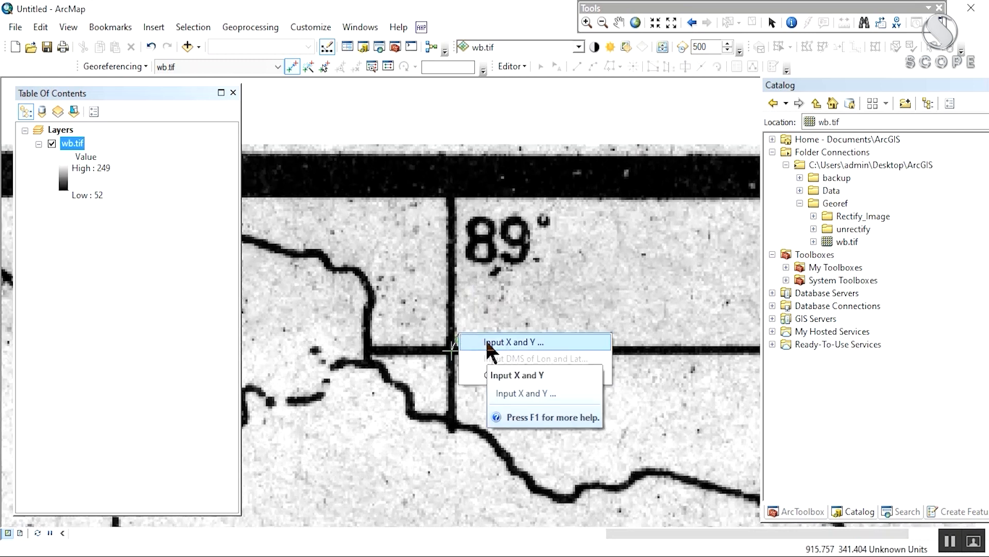
{"action": "left_click", "coordinate": [498, 341]}
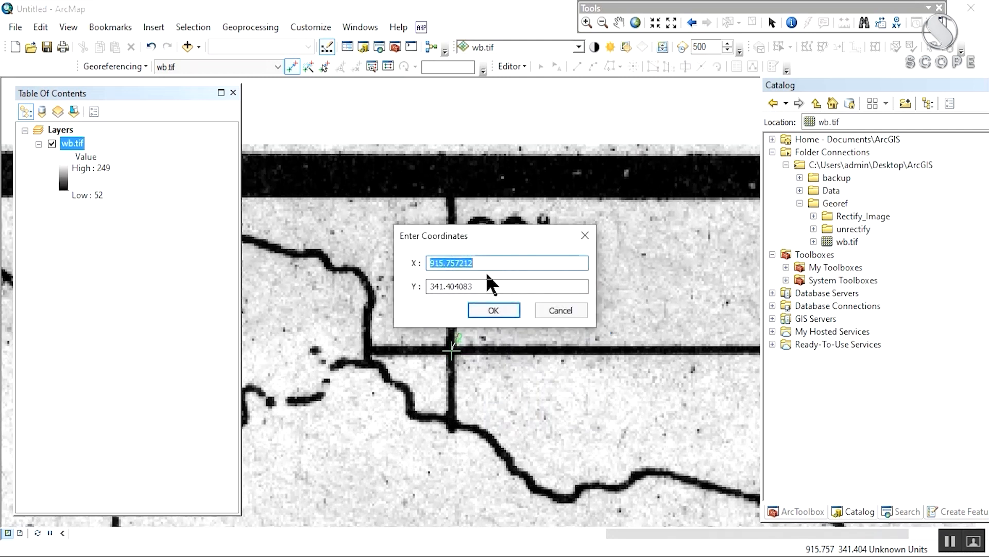
{"action": "type", "text": "9"}
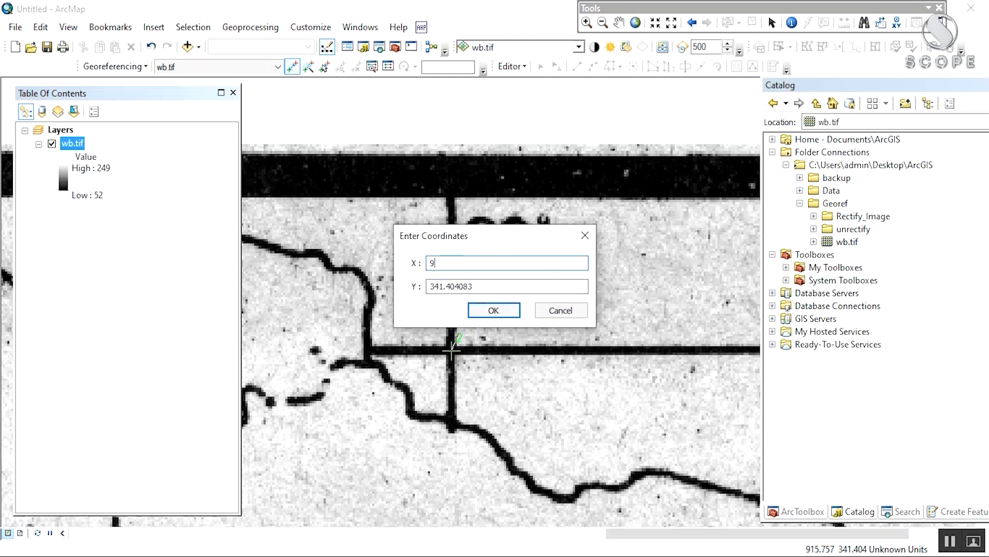
{"action": "key", "text": "Tab"}
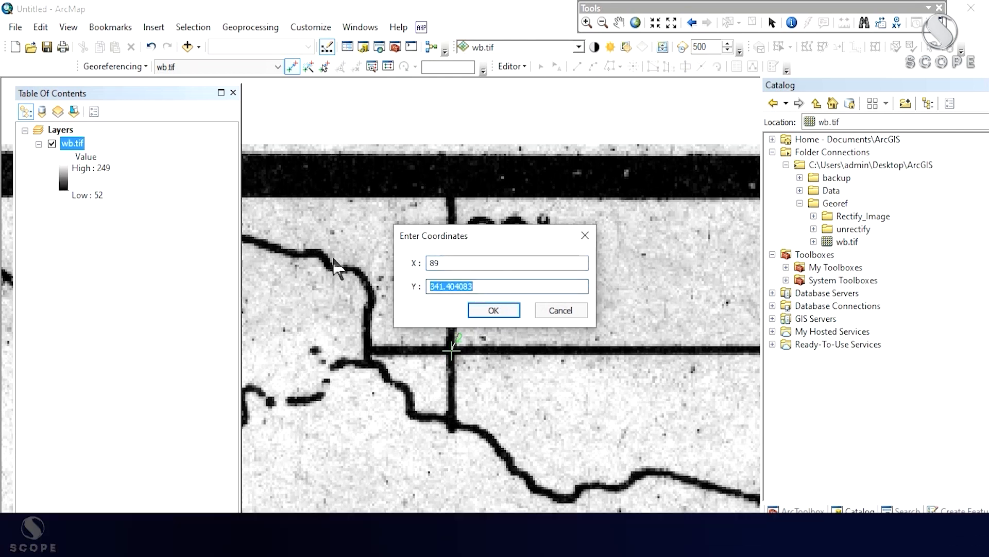
{"action": "type", "text": "27"}
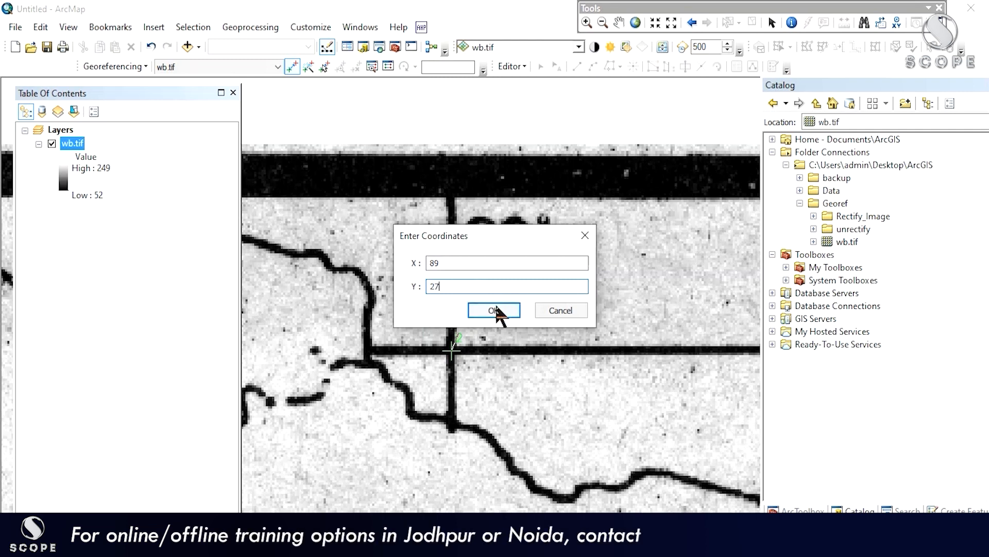
{"action": "left_click", "coordinate": [494, 308]}
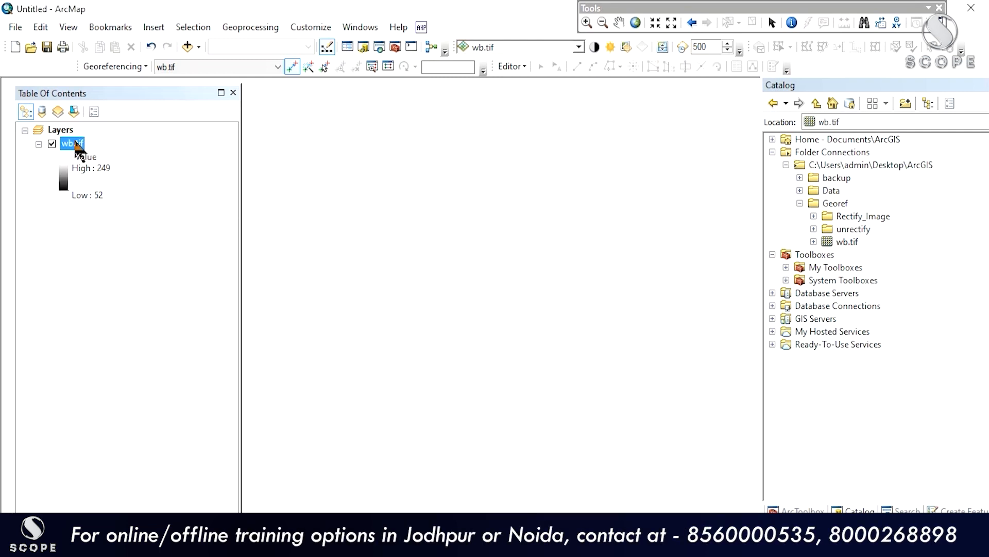
Step: Zoom to the whole wb.tif layer, then in on its southern grid lines
{"action": "right_click", "coordinate": [75, 142]}
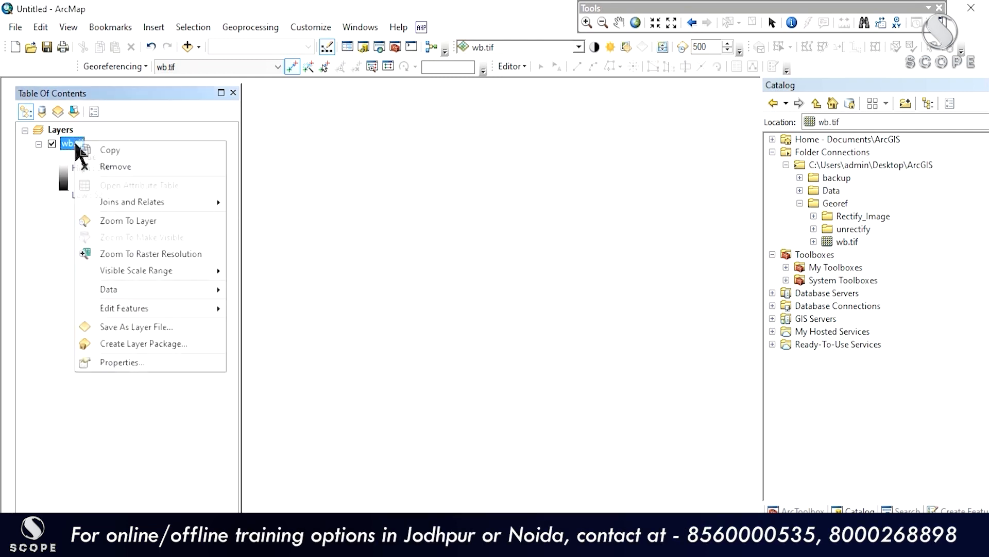
{"action": "left_click", "coordinate": [126, 220]}
{"action": "left_click_drag", "start_coordinate": [464, 303], "coordinate": [439, 394]}
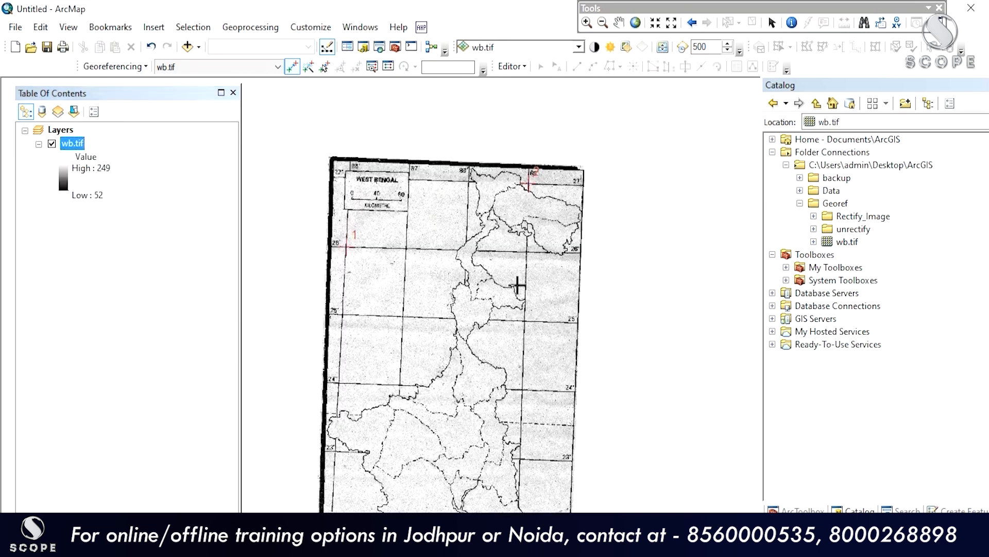
{"action": "left_click_drag", "start_coordinate": [492, 261], "coordinate": [503, 163]}
{"action": "left_click_drag", "start_coordinate": [558, 323], "coordinate": [551, 366]}
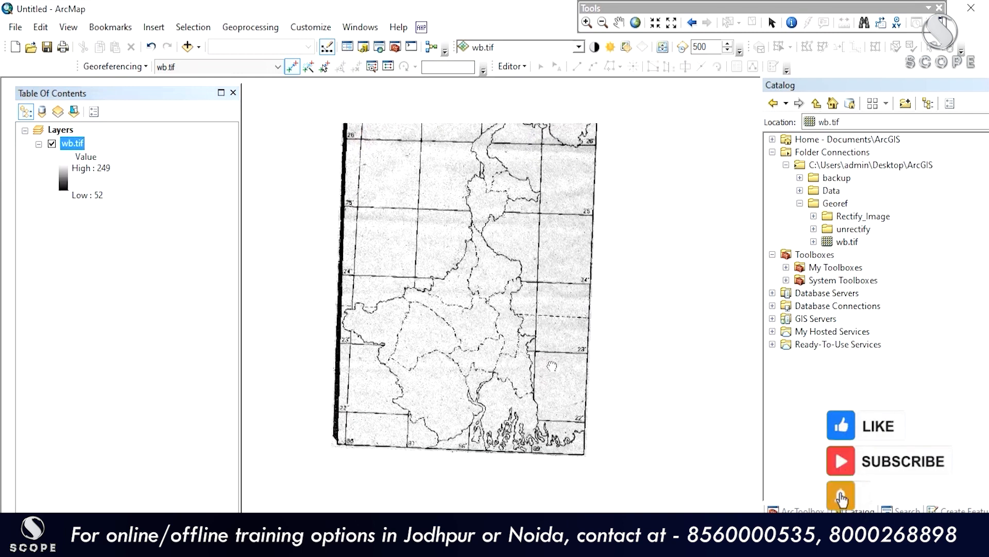
{"action": "scroll", "coordinate": [551, 369], "scroll_direction": "down", "scroll_amount": 2}
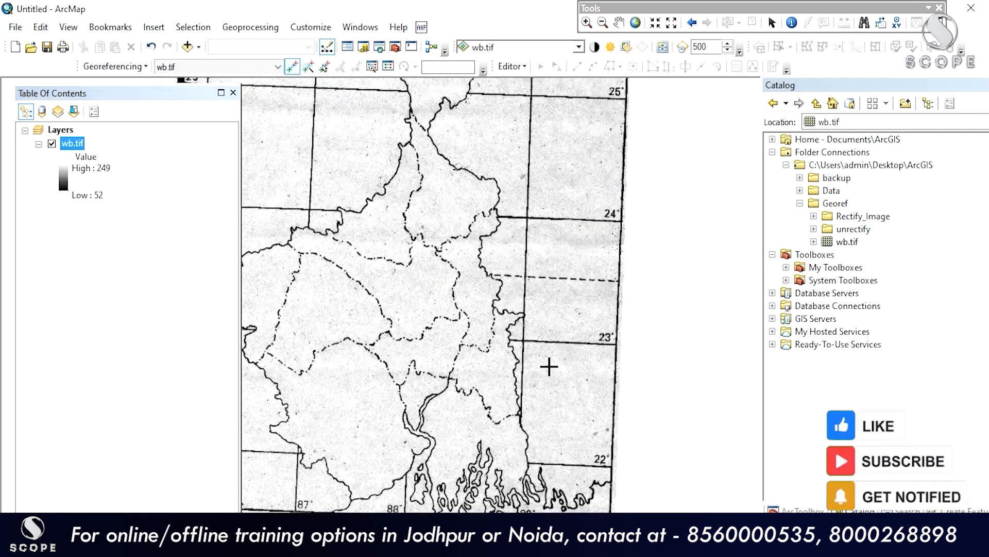
{"action": "scroll", "coordinate": [530, 356], "scroll_direction": "down", "scroll_amount": 4}
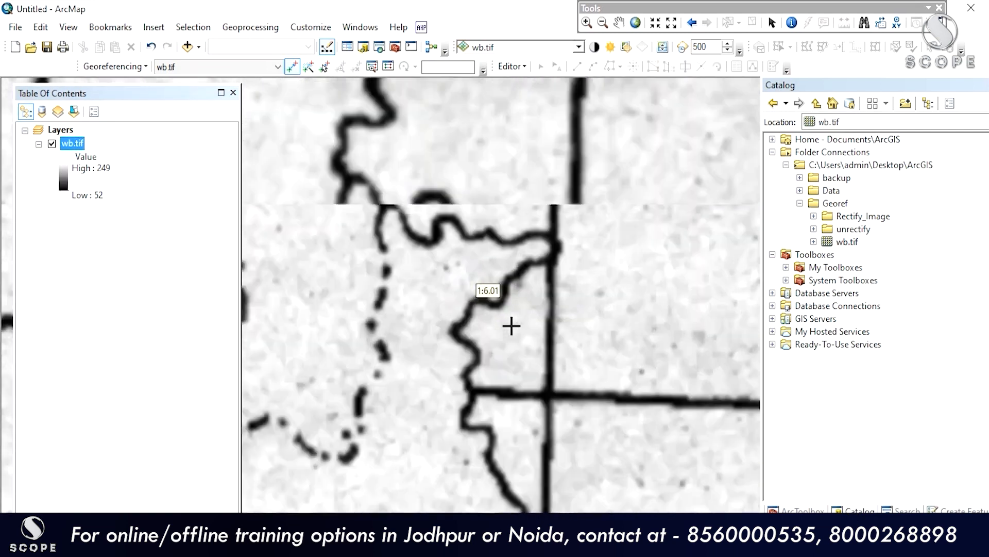
{"action": "scroll", "coordinate": [562, 407], "scroll_direction": "down", "scroll_amount": 1}
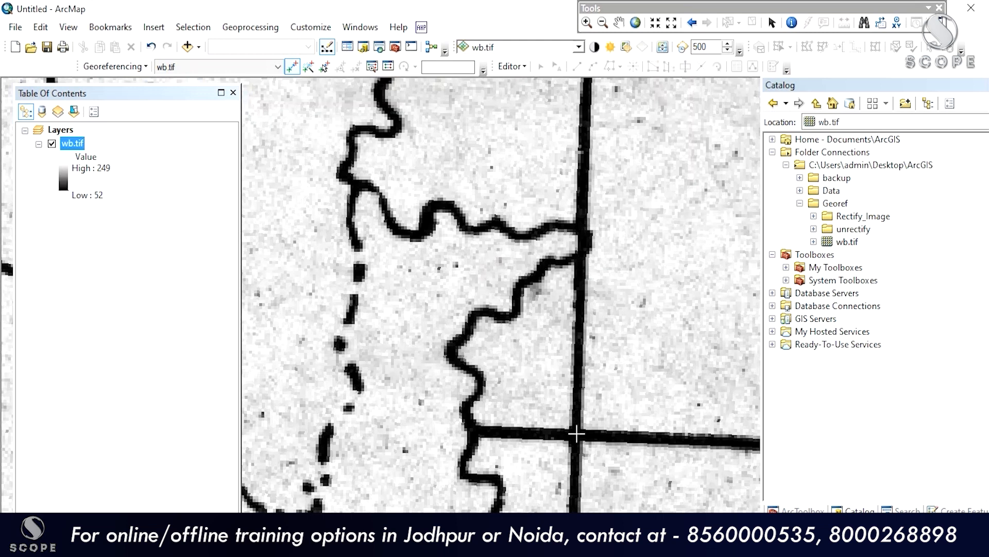
Step: Place a control point and discard it because it was misplaced
{"action": "left_click", "coordinate": [576, 434]}
{"action": "right_click", "coordinate": [577, 435]}
{"action": "left_click", "coordinate": [587, 441]}
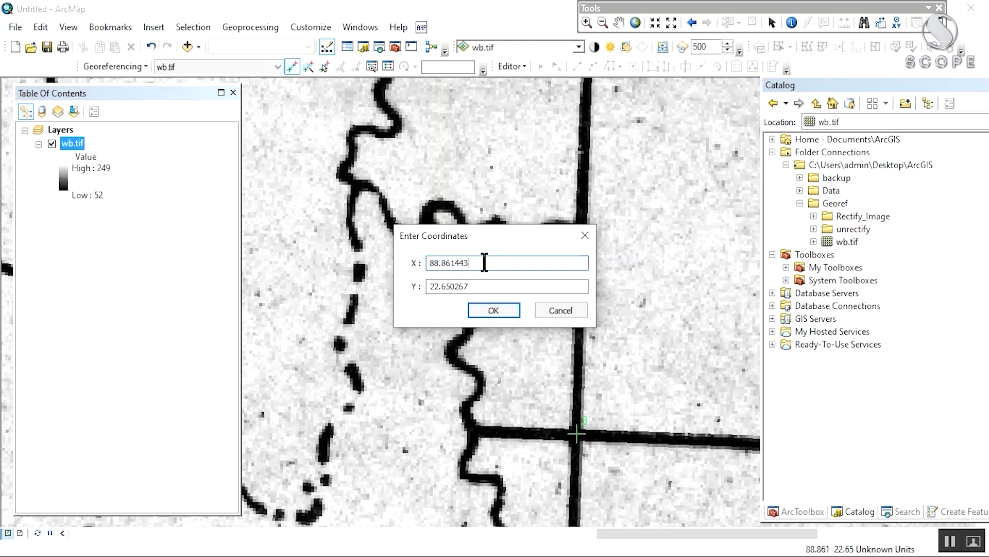
{"action": "left_click", "coordinate": [550, 310]}
{"action": "scroll", "coordinate": [530, 298], "scroll_direction": "down", "scroll_amount": 1}
{"action": "scroll", "coordinate": [552, 316], "scroll_direction": "up", "scroll_amount": 1}
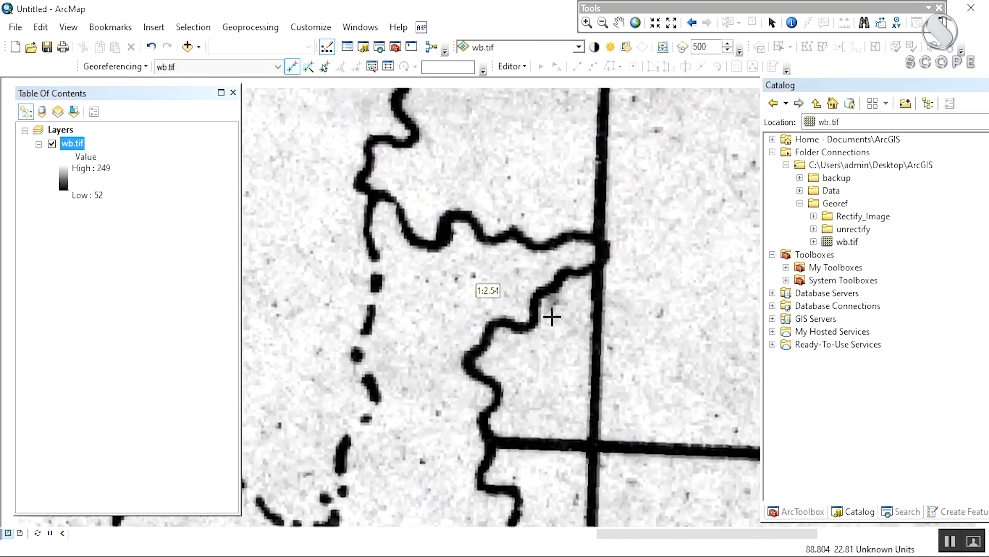
{"action": "scroll", "coordinate": [552, 316], "scroll_direction": "up", "scroll_amount": 2}
Step: Place control point 3 on the 23°/89° grid intersection
{"action": "left_click", "coordinate": [577, 365]}
{"action": "left_click_drag", "start_coordinate": [616, 369], "coordinate": [441, 304]}
{"action": "left_click_drag", "start_coordinate": [404, 421], "coordinate": [551, 226]}
{"action": "left_click_drag", "start_coordinate": [555, 188], "coordinate": [542, 333]}
{"action": "left_click", "coordinate": [542, 252]}
{"action": "right_click", "coordinate": [560, 242]}
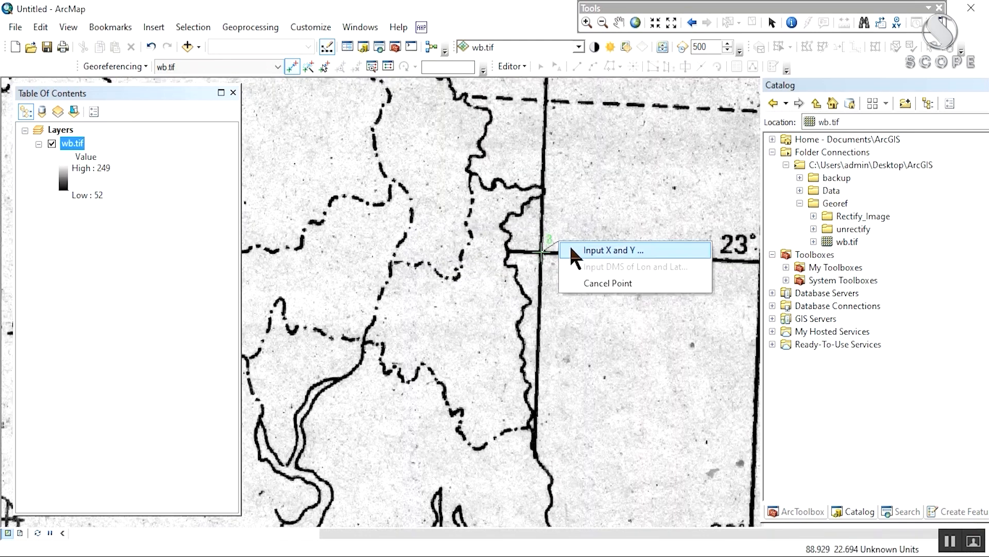
{"action": "left_click", "coordinate": [571, 250]}
Step: Enter X 89 and Y 23 for control point 3 and confirm
{"action": "left_click", "coordinate": [492, 263]}
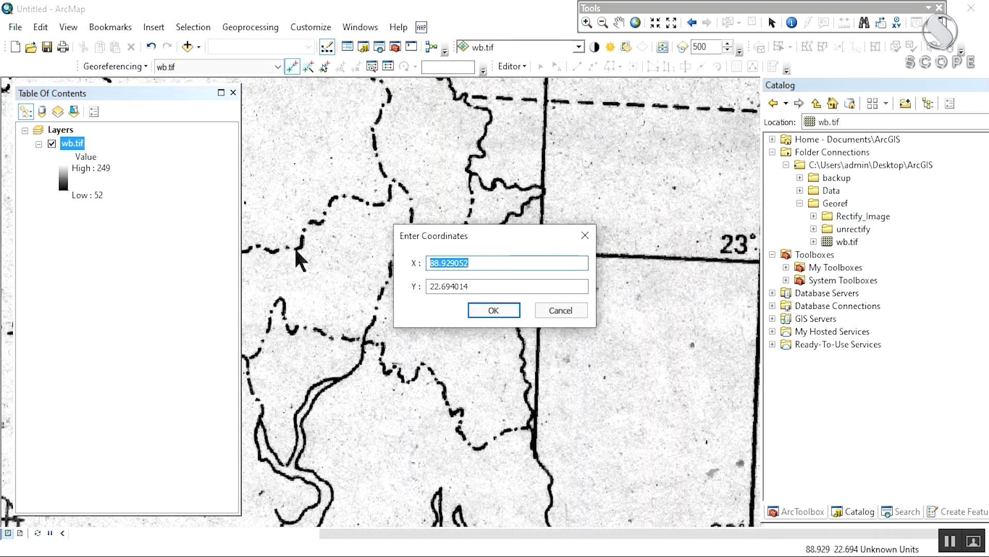
{"action": "type", "text": "89"}
{"action": "key", "text": "Tab"}
{"action": "left_click", "coordinate": [475, 286]}
{"action": "left_click_drag", "start_coordinate": [474, 286], "coordinate": [429, 286]}
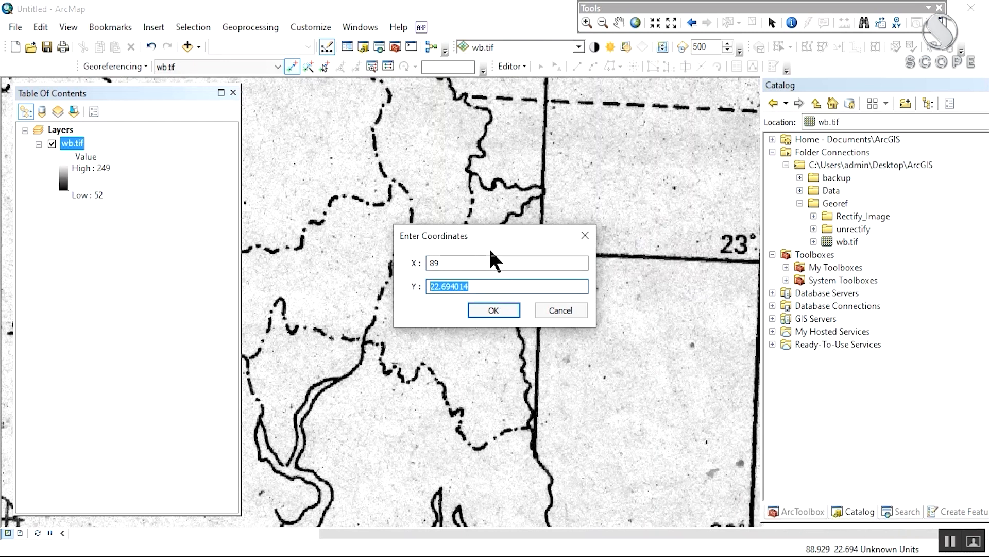
{"action": "type", "text": "23"}
{"action": "left_click", "coordinate": [493, 310]}
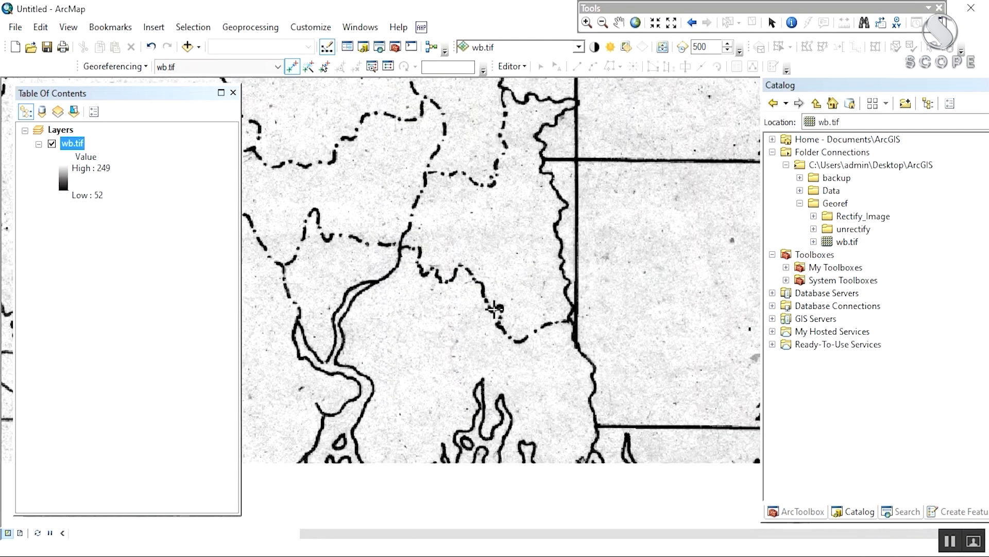
Step: Zoom to the 22°/86° lower-left grid corner and place a control point there
{"action": "scroll", "coordinate": [537, 290], "scroll_direction": "down", "scroll_amount": 5}
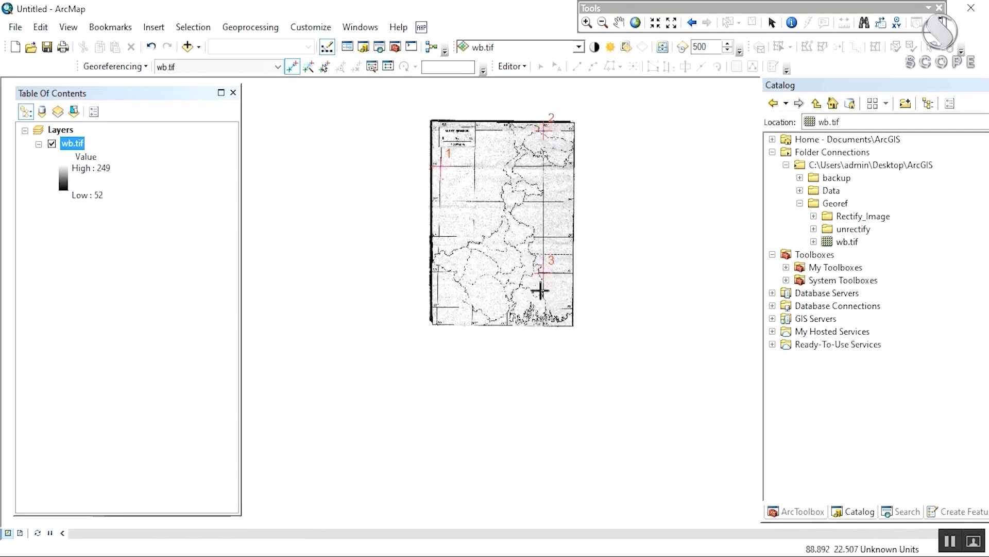
{"action": "left_click_drag", "start_coordinate": [524, 225], "coordinate": [543, 254]}
{"action": "left_click_drag", "start_coordinate": [522, 299], "coordinate": [534, 290]}
{"action": "scroll", "coordinate": [512, 304], "scroll_direction": "up", "scroll_amount": 6}
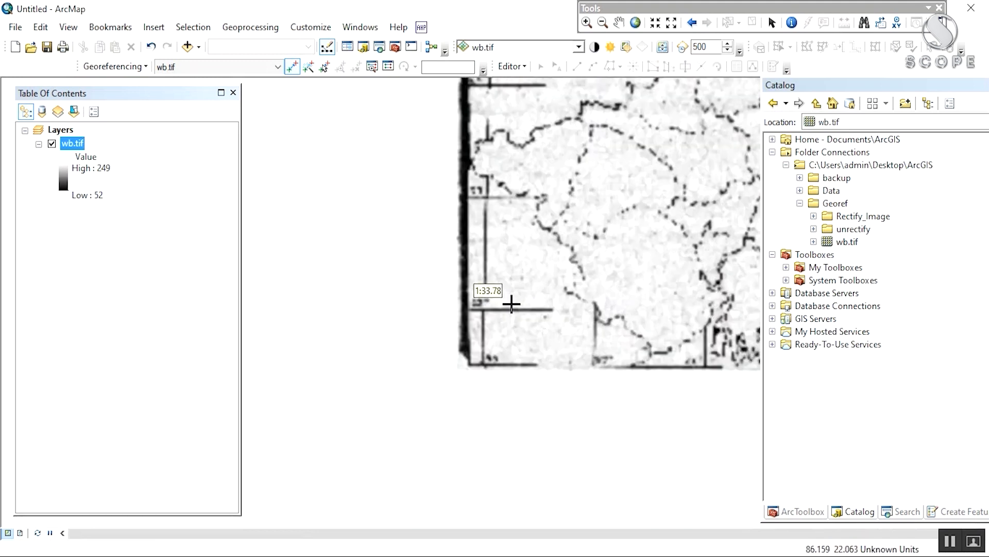
{"action": "scroll", "coordinate": [505, 297], "scroll_direction": "up", "scroll_amount": 3}
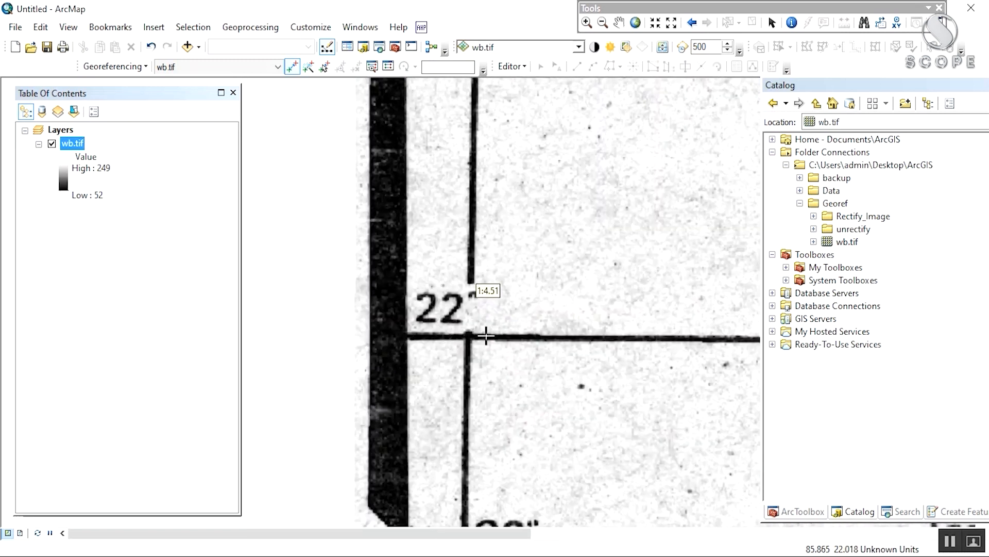
{"action": "left_click_drag", "start_coordinate": [486, 336], "coordinate": [478, 282]}
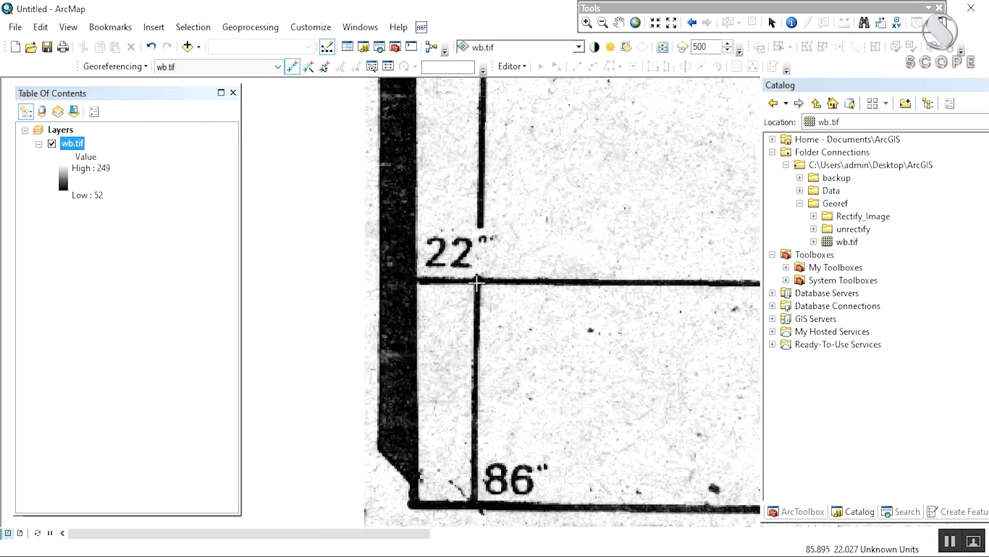
{"action": "left_click", "coordinate": [478, 281]}
{"action": "right_click", "coordinate": [477, 282]}
{"action": "left_click", "coordinate": [491, 289]}
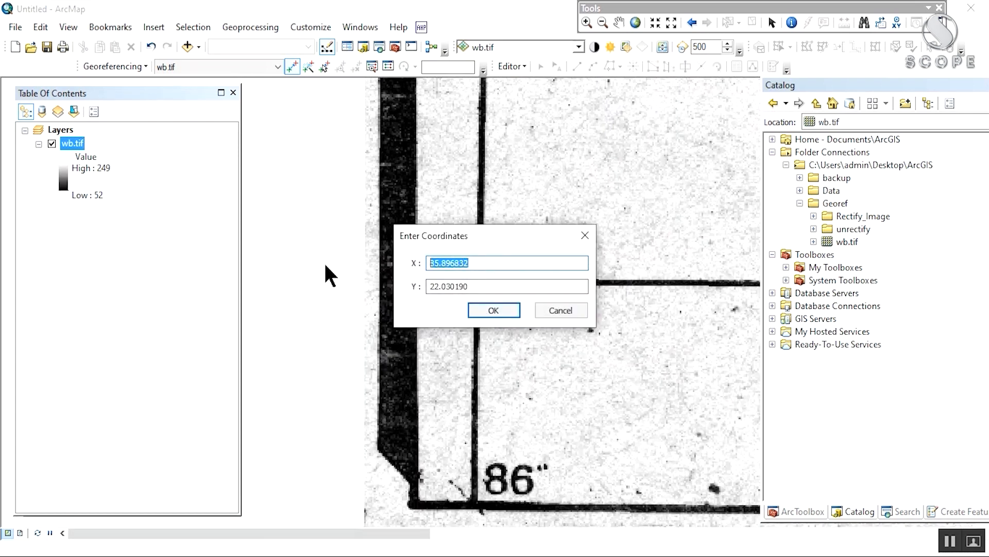
Step: Enter X 86 and Y 22 for control point 4 and confirm
{"action": "type", "text": "86"}
{"action": "left_click_drag", "start_coordinate": [483, 242], "coordinate": [618, 219]}
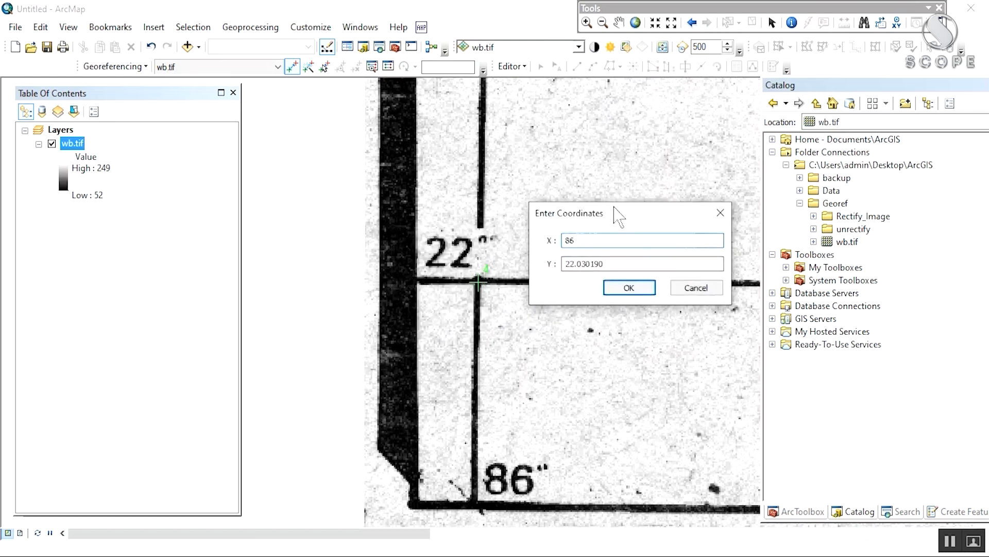
{"action": "double_click", "coordinate": [618, 264]}
{"action": "type", "text": "22"}
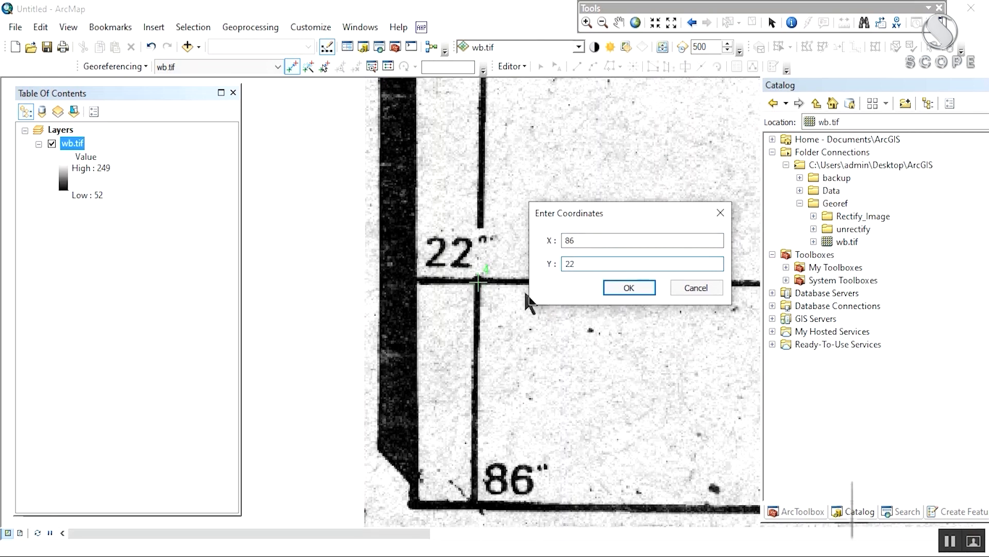
{"action": "left_click", "coordinate": [628, 289]}
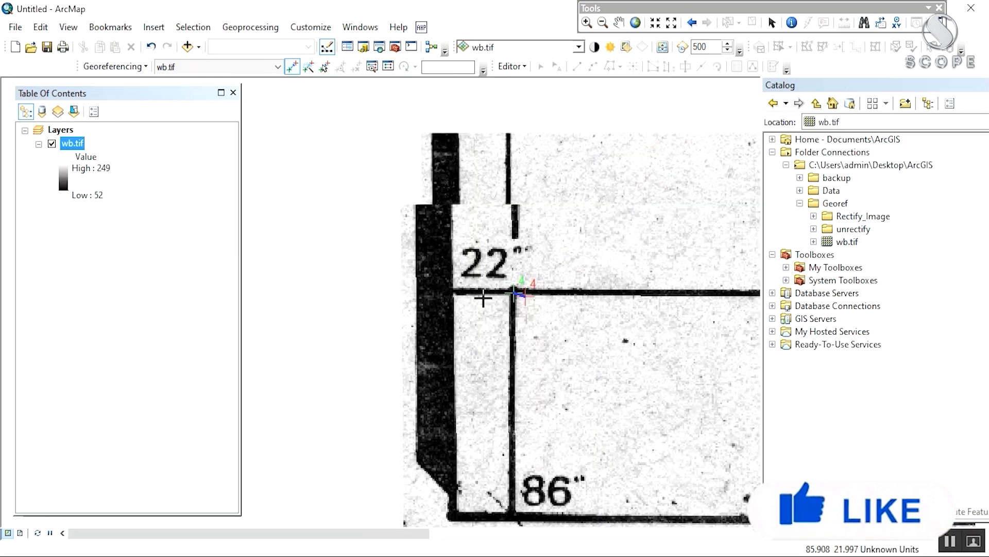
{"action": "scroll", "coordinate": [482, 293], "scroll_direction": "down", "scroll_amount": 3}
{"action": "scroll", "coordinate": [481, 294], "scroll_direction": "up", "scroll_amount": 5}
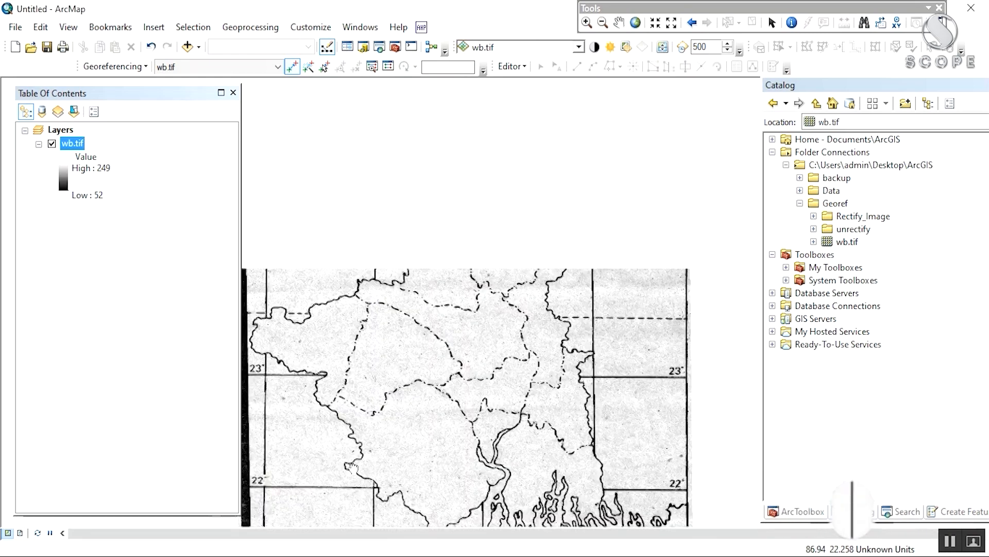
{"action": "scroll", "coordinate": [504, 313], "scroll_direction": "down", "scroll_amount": 2}
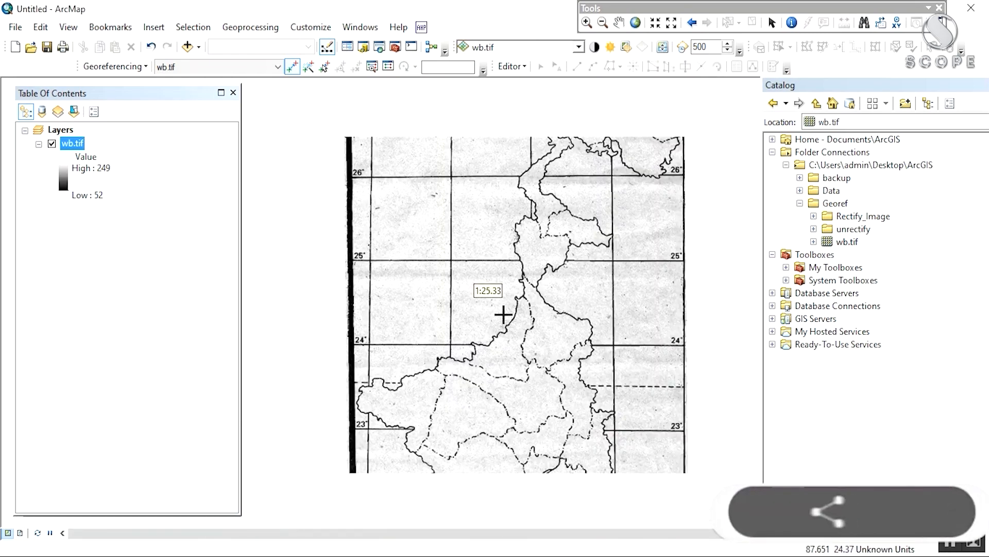
Step: Open the Link table to check the four links, total RMS error 0.0266259, and reposition it
{"action": "left_click", "coordinate": [395, 68]}
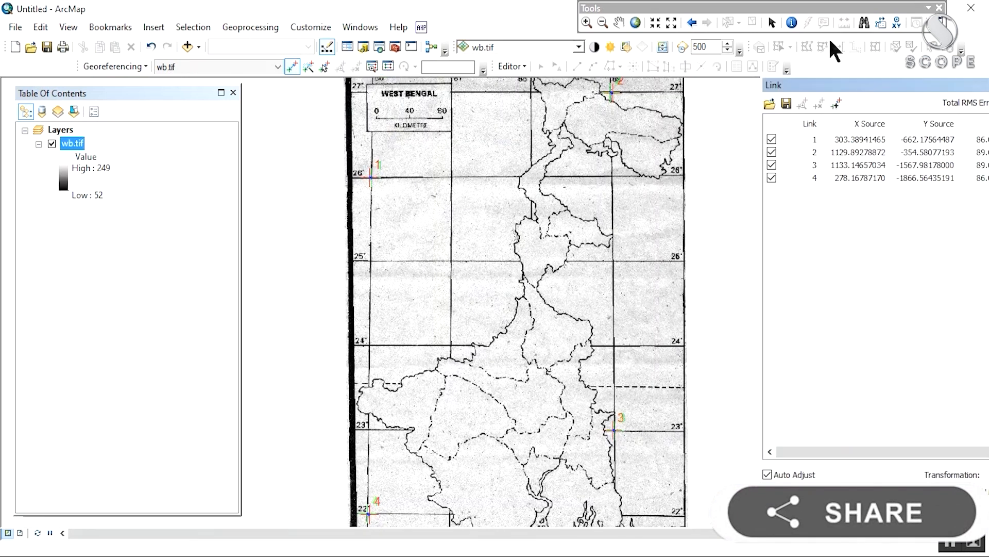
{"action": "left_click_drag", "start_coordinate": [843, 85], "coordinate": [744, 88]}
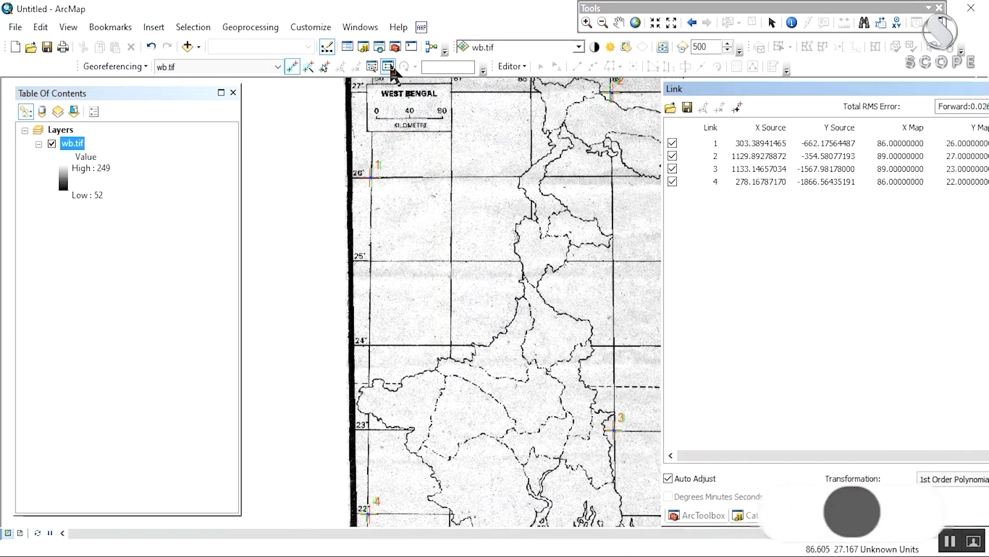
{"action": "left_click_drag", "start_coordinate": [830, 85], "coordinate": [710, 160]}
{"action": "left_click_drag", "start_coordinate": [707, 449], "coordinate": [823, 467]}
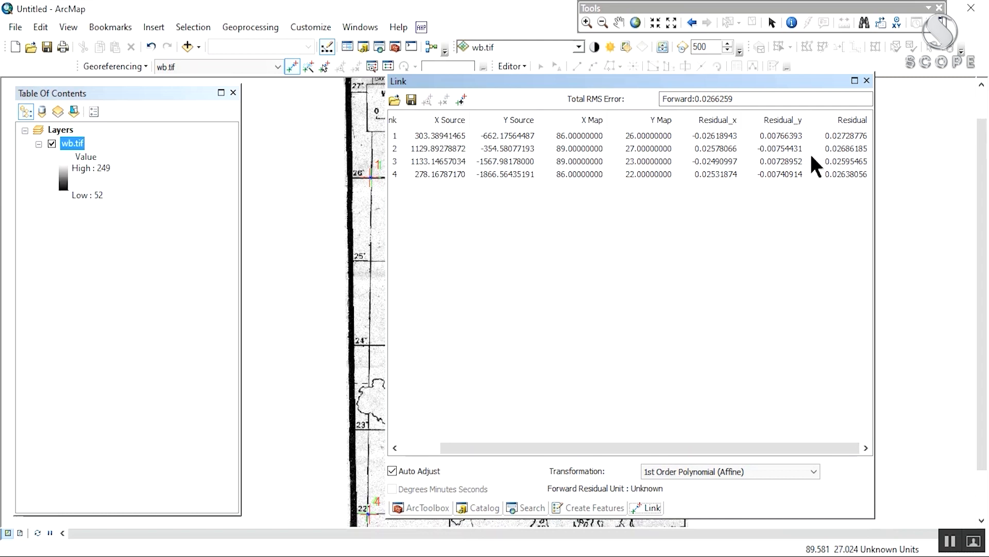
{"action": "left_click_drag", "start_coordinate": [796, 82], "coordinate": [755, 156]}
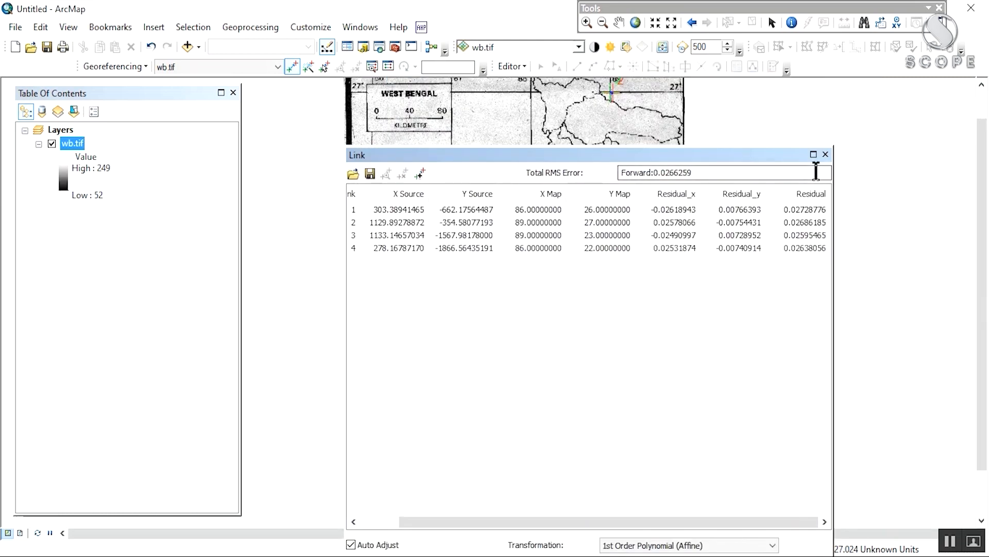
Step: Close the Link table and zoom out to show the whole West Bengal sheet with its four control points
{"action": "left_click", "coordinate": [825, 154]}
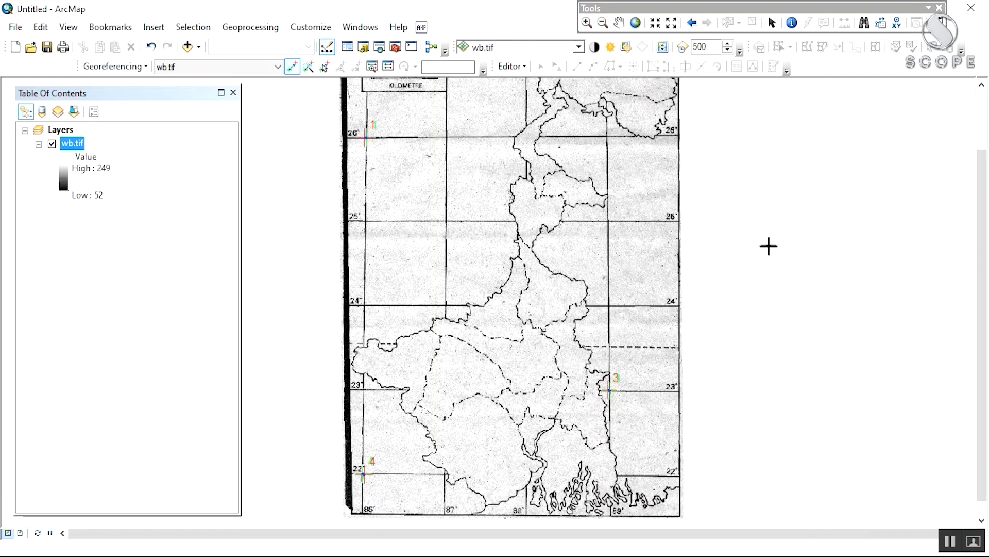
{"action": "scroll", "coordinate": [616, 265], "scroll_direction": "up", "scroll_amount": 4}
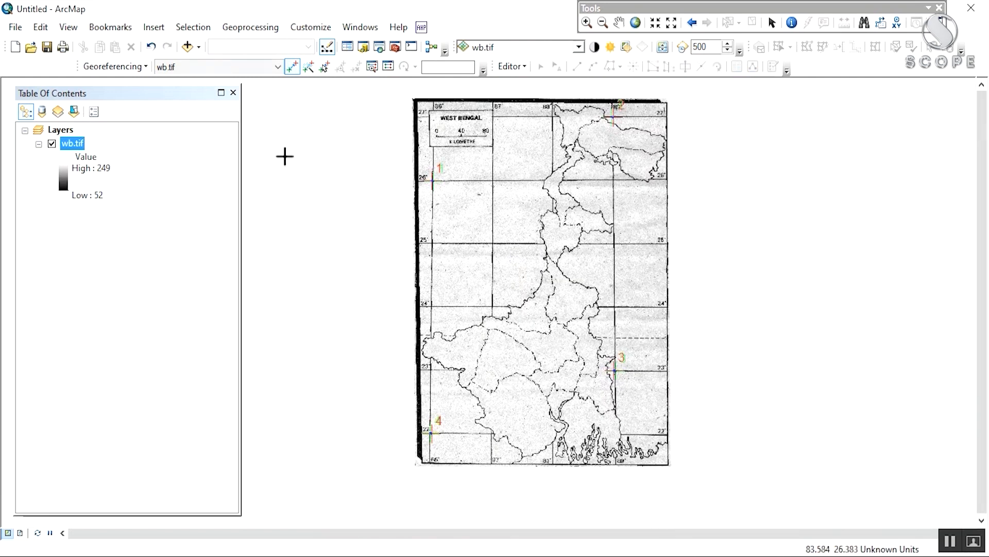
{"action": "left_click", "coordinate": [114, 66]}
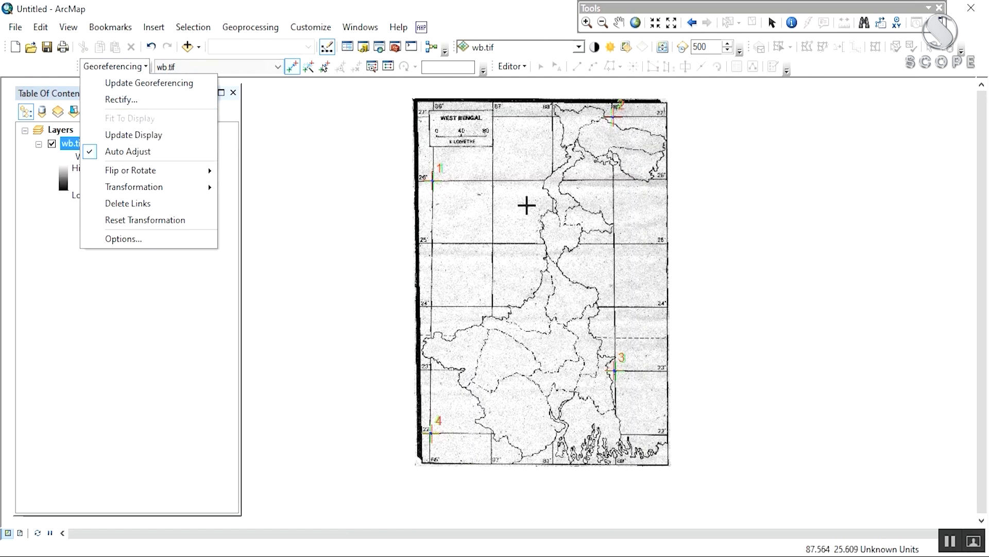
Step: Save the warped map as a new rectified raster named wb1
{"action": "left_click_drag", "start_coordinate": [527, 205], "coordinate": [493, 207]}
{"action": "left_click", "coordinate": [114, 66]}
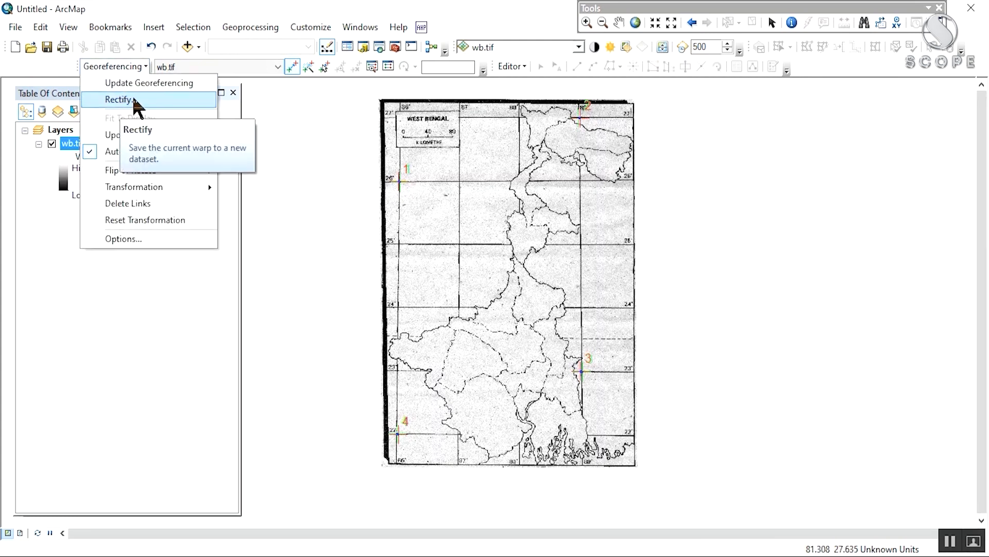
{"action": "left_click", "coordinate": [134, 100]}
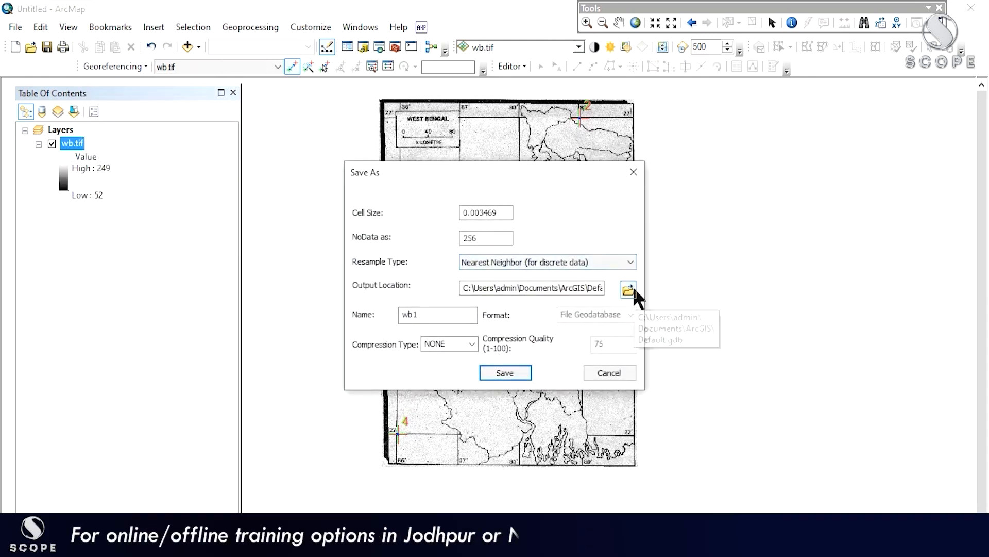
{"action": "left_click", "coordinate": [524, 367]}
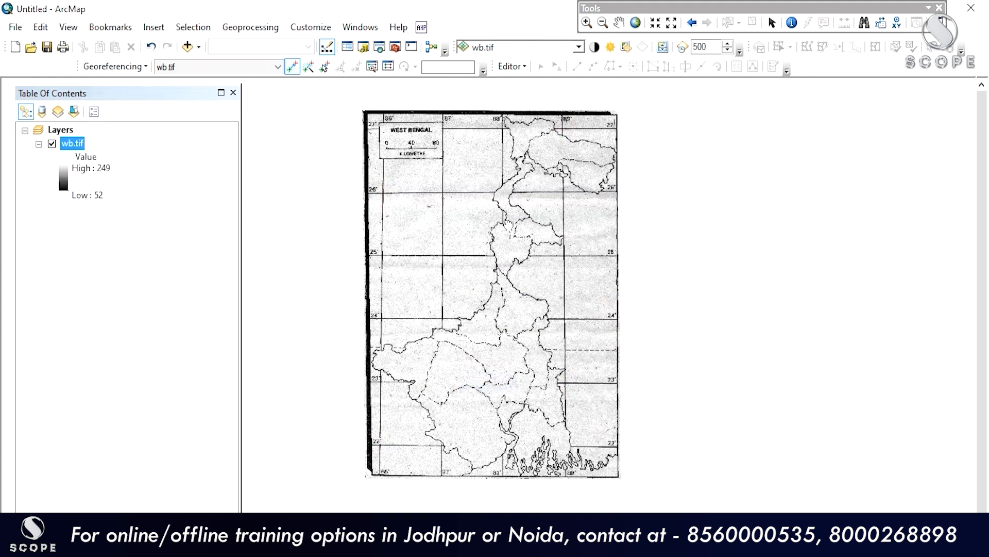
Step: Write the current georeferencing permanently into wb.tif with Update Georeferencing
{"action": "left_click", "coordinate": [103, 67]}
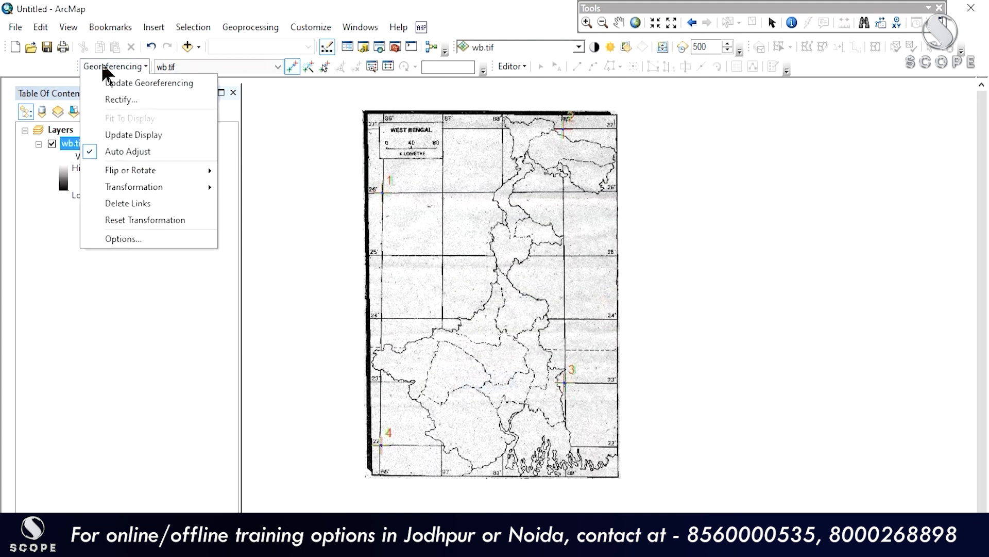
{"action": "left_click", "coordinate": [120, 82]}
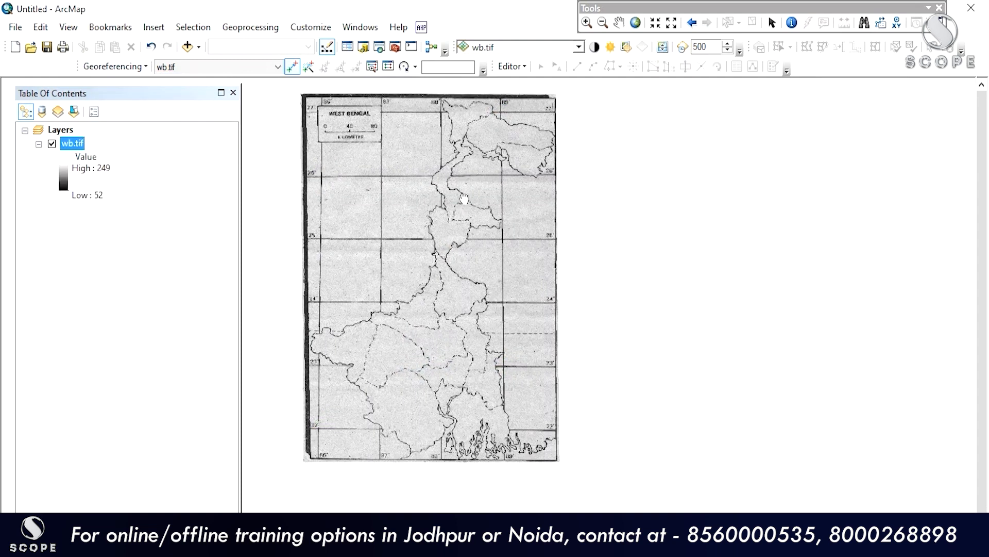
{"action": "right_click", "coordinate": [79, 142]}
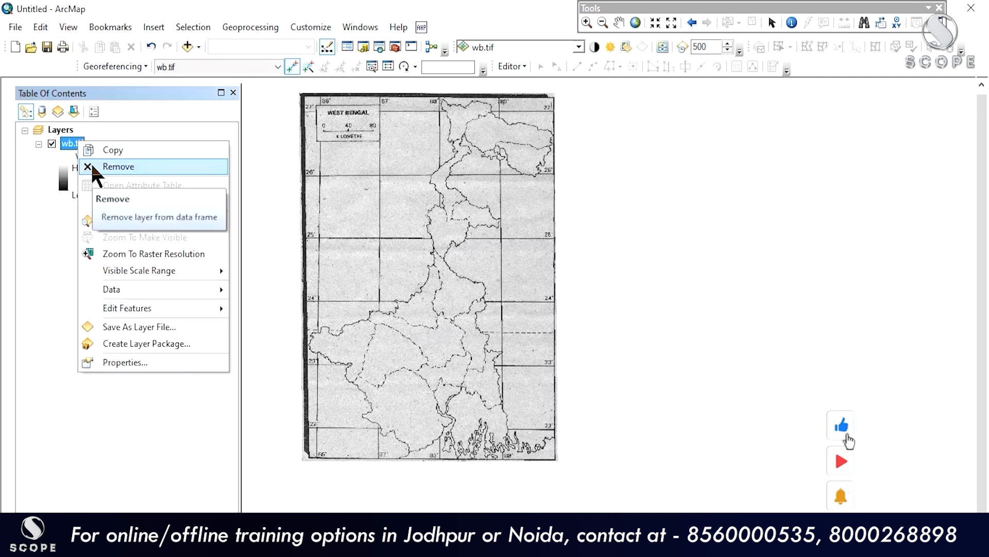
Step: Remove wb.tif from the map and dock the Catalog window beside it
{"action": "left_click", "coordinate": [91, 166]}
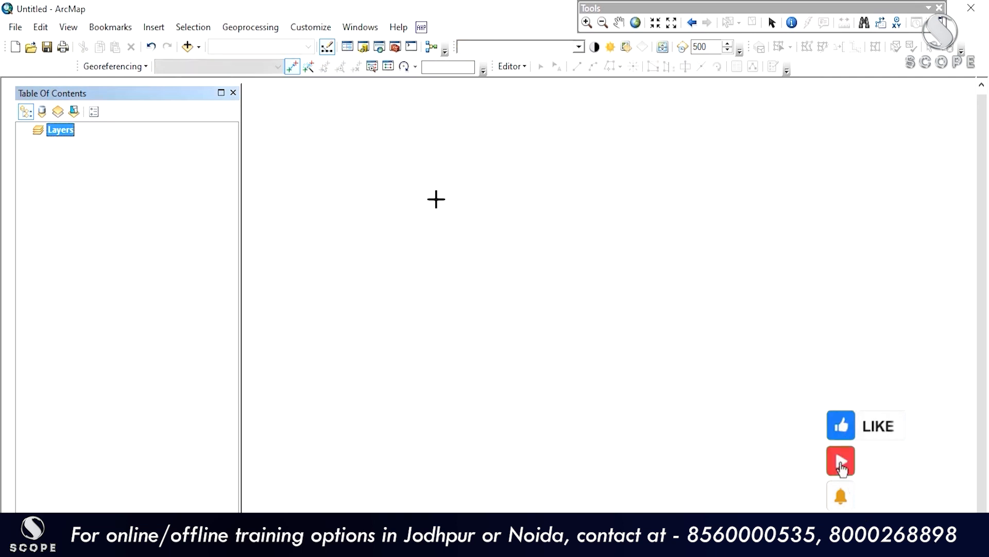
{"action": "left_click", "coordinate": [364, 48]}
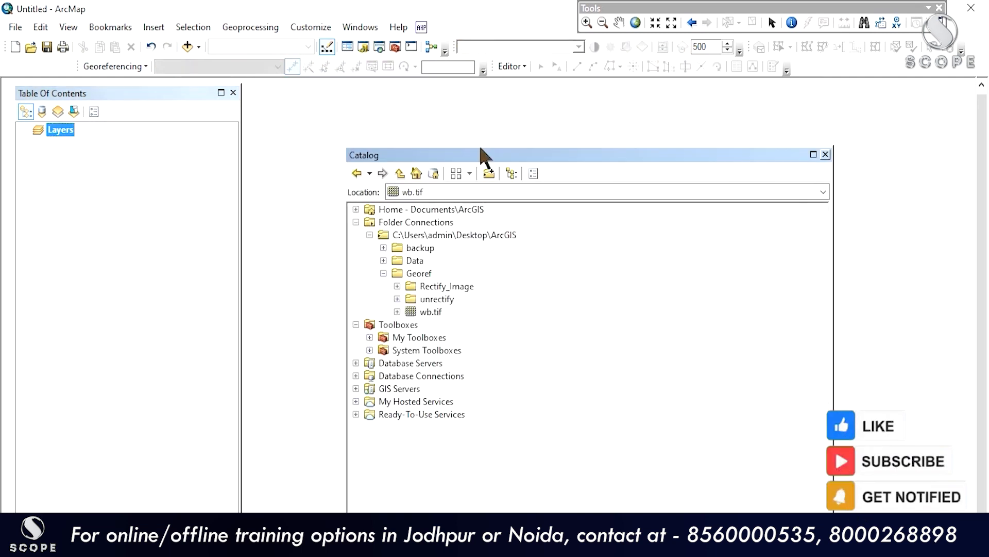
{"action": "left_click_drag", "start_coordinate": [489, 150], "coordinate": [846, 77]}
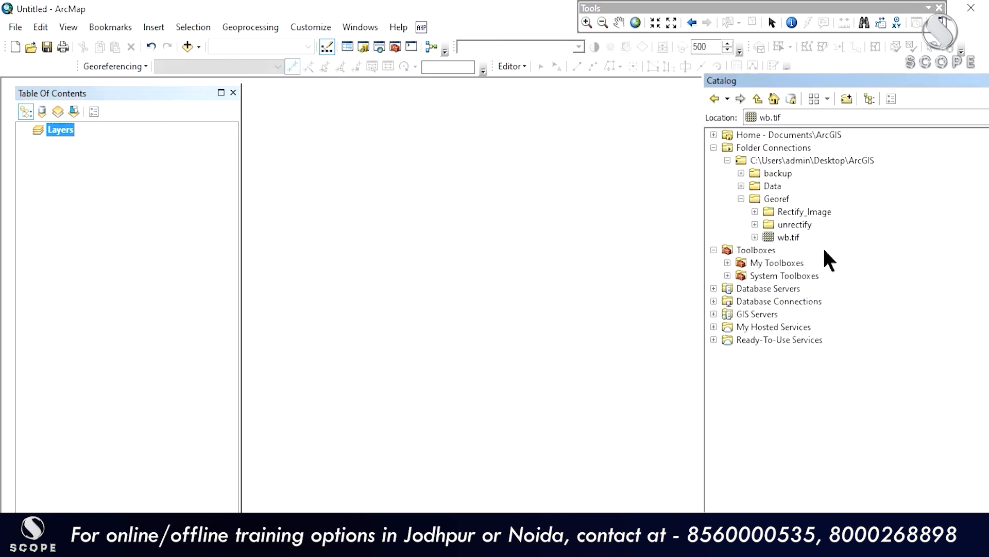
Step: Open wb.tif's dataset properties, showing its Spatial Reference as Undefined
{"action": "right_click", "coordinate": [790, 237]}
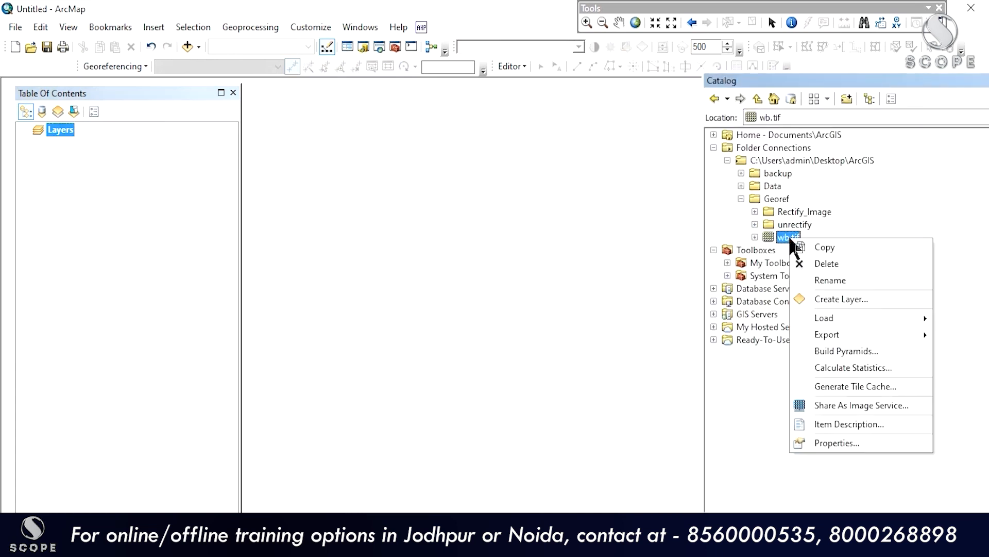
{"action": "left_click", "coordinate": [833, 446]}
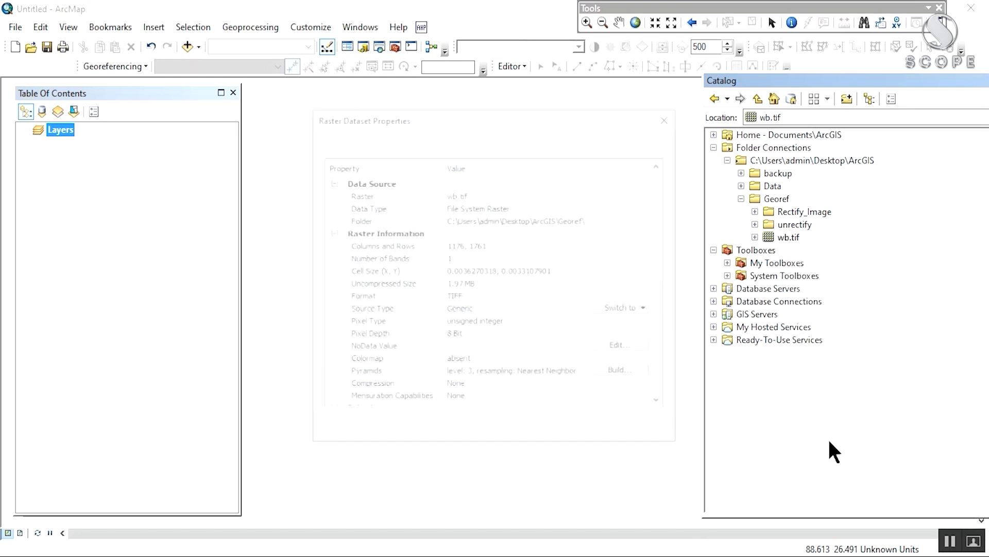
{"action": "scroll", "coordinate": [546, 287], "scroll_direction": "down", "scroll_amount": 4}
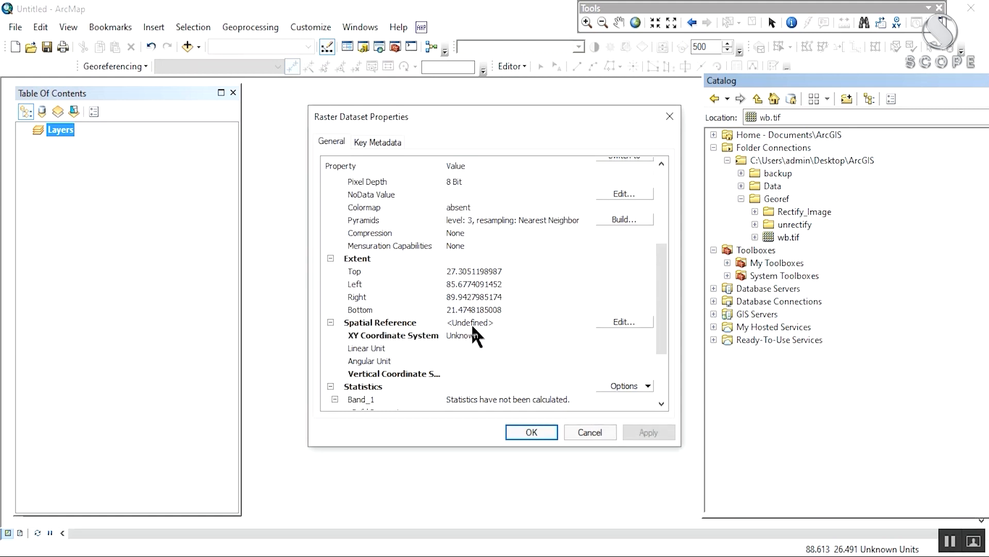
Step: Set wb.tif's spatial reference to Geographic > World > WGS 1984 and apply it
{"action": "left_click", "coordinate": [630, 321]}
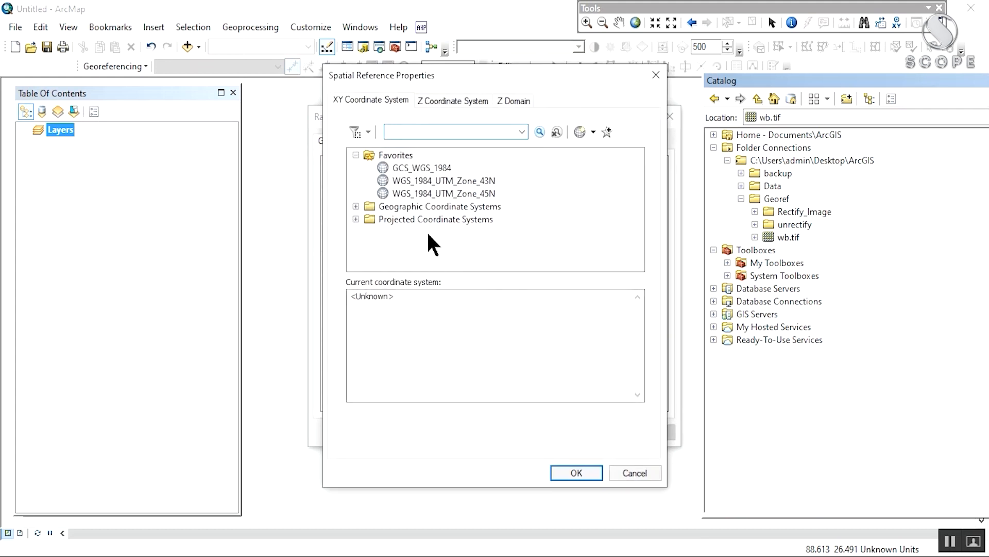
{"action": "left_click", "coordinate": [450, 168]}
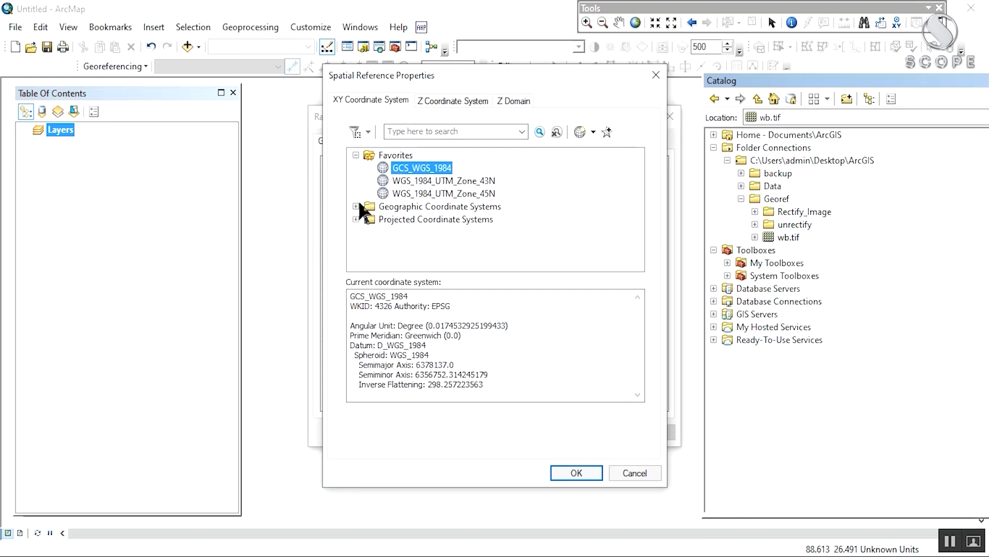
{"action": "left_click_drag", "start_coordinate": [463, 81], "coordinate": [455, 36]}
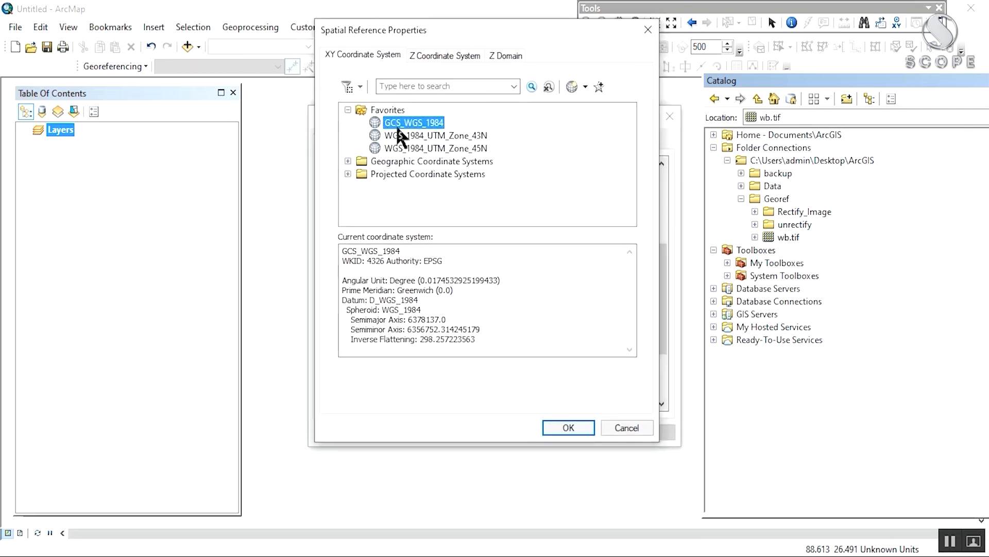
{"action": "left_click", "coordinate": [348, 160]}
{"action": "scroll", "coordinate": [372, 170], "scroll_direction": "down", "scroll_amount": 3}
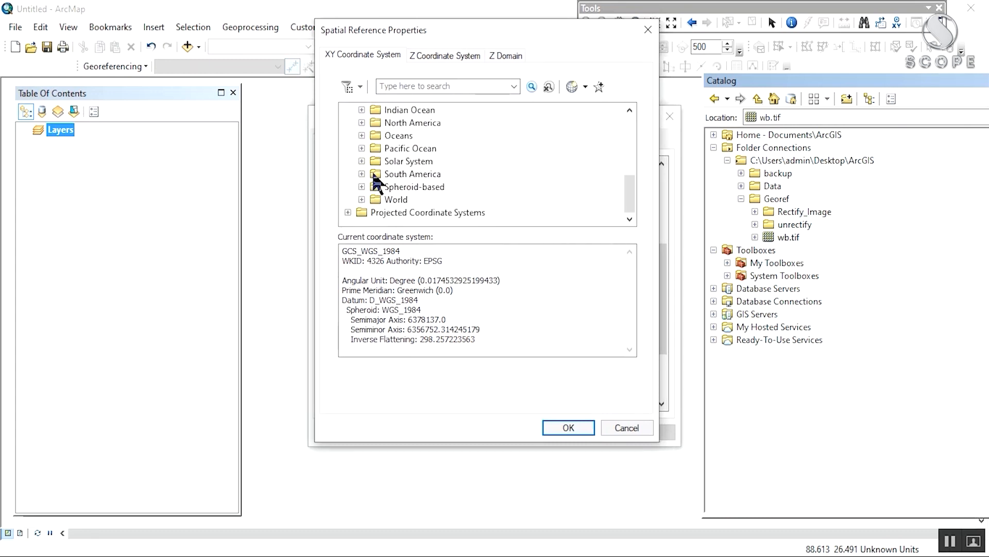
{"action": "left_click", "coordinate": [362, 199]}
{"action": "scroll", "coordinate": [363, 200], "scroll_direction": "down", "scroll_amount": 10}
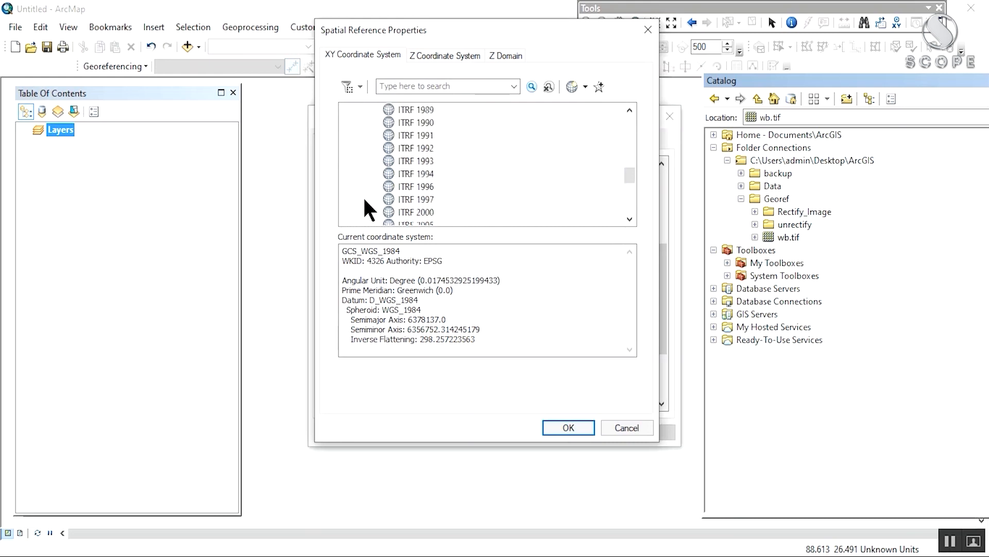
{"action": "scroll", "coordinate": [364, 199], "scroll_direction": "up", "scroll_amount": 1}
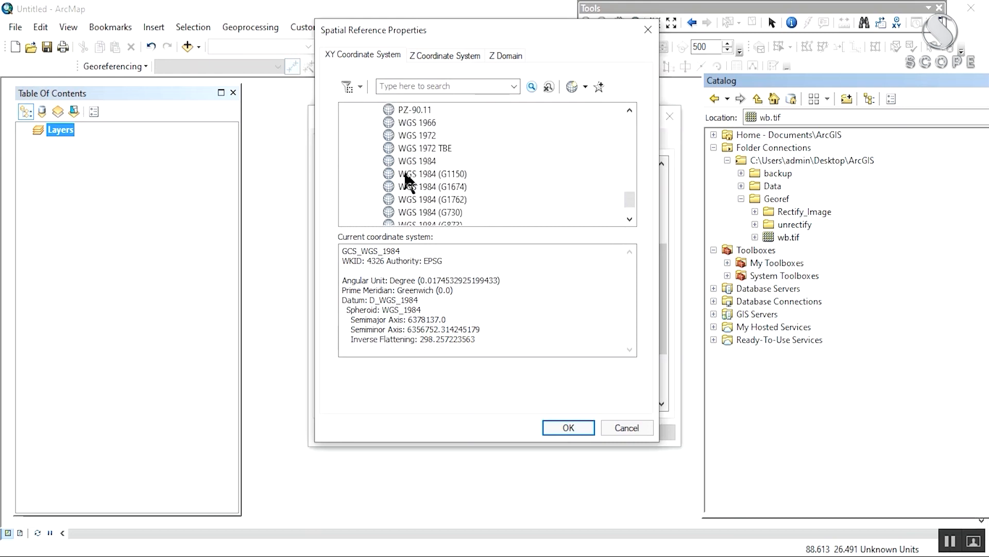
{"action": "left_click", "coordinate": [428, 162]}
{"action": "scroll", "coordinate": [499, 163], "scroll_direction": "up", "scroll_amount": 1}
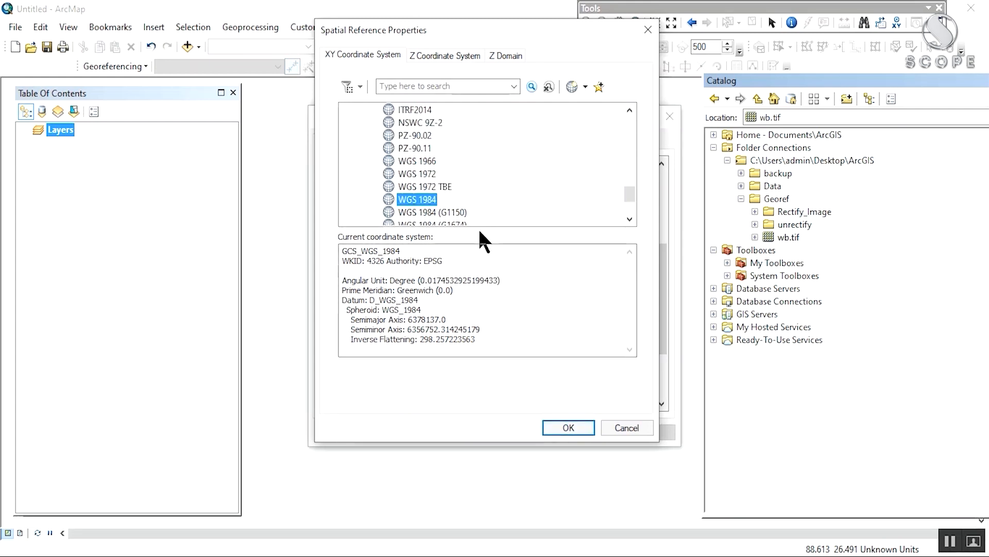
{"action": "left_click", "coordinate": [555, 432]}
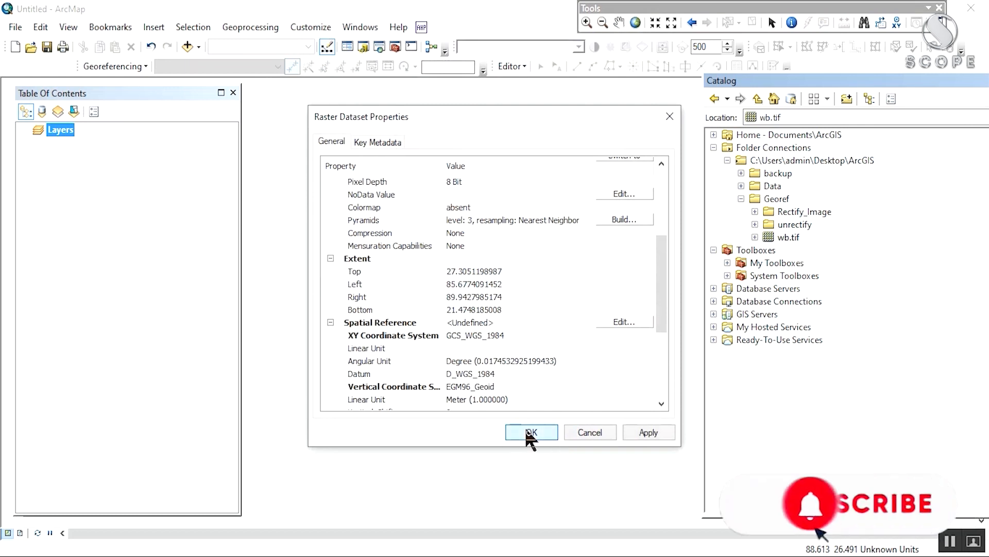
{"action": "left_click", "coordinate": [651, 433]}
{"action": "left_click", "coordinate": [534, 432]}
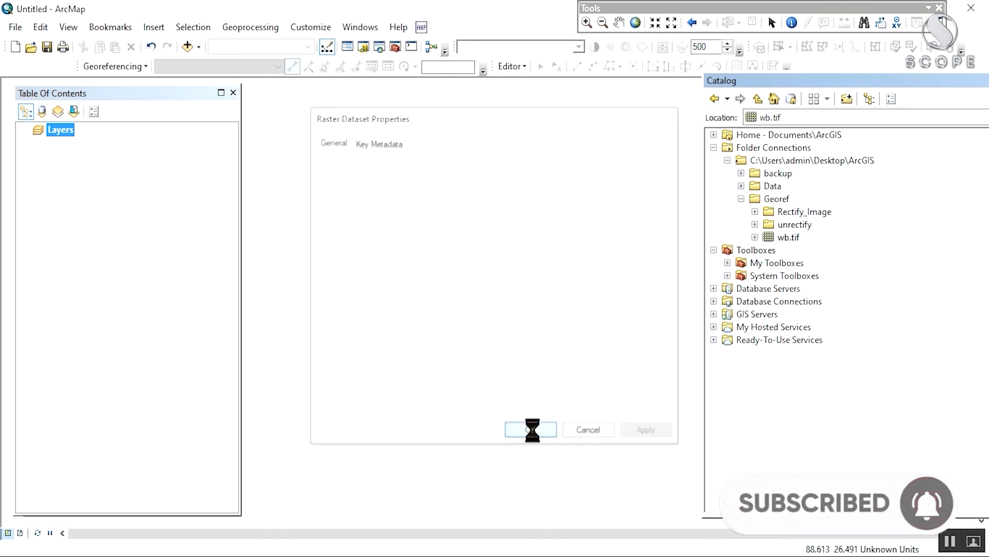
Step: Re-add wb.tif to inspect its georeferenced placement, then remove the layer, leaving the map empty
{"action": "mouse_move", "coordinate": [784, 235]}
{"action": "left_mouse_down"}
{"action": "mouse_move", "coordinate": [249, 221]}
{"action": "mouse_move", "coordinate": [173, 200]}
{"action": "left_mouse_up"}
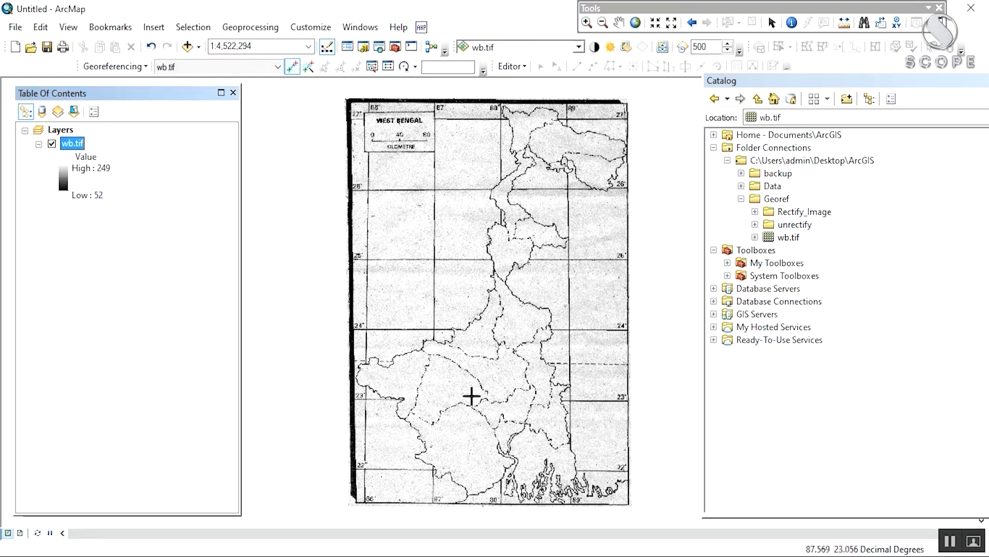
{"action": "left_click_drag", "start_coordinate": [462, 161], "coordinate": [498, 155]}
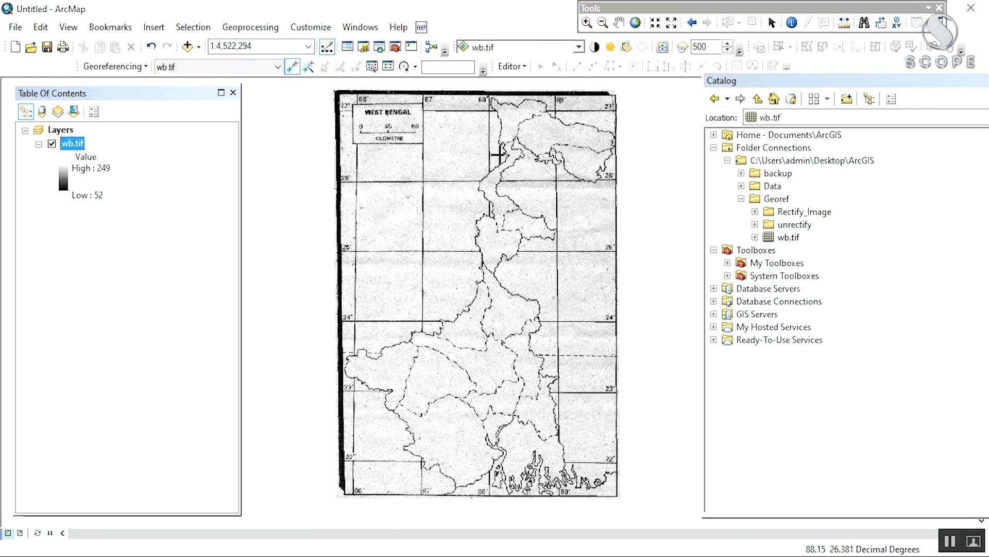
{"action": "mouse_move", "coordinate": [499, 154]}
{"action": "left_mouse_down"}
{"action": "mouse_move", "coordinate": [453, 175]}
{"action": "mouse_move", "coordinate": [504, 156]}
{"action": "left_mouse_up"}
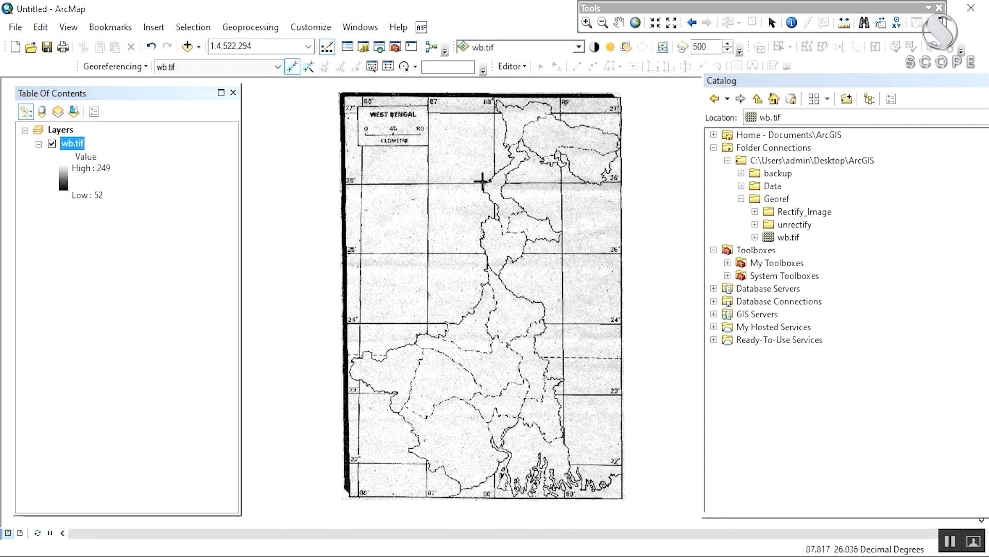
{"action": "right_click", "coordinate": [84, 144]}
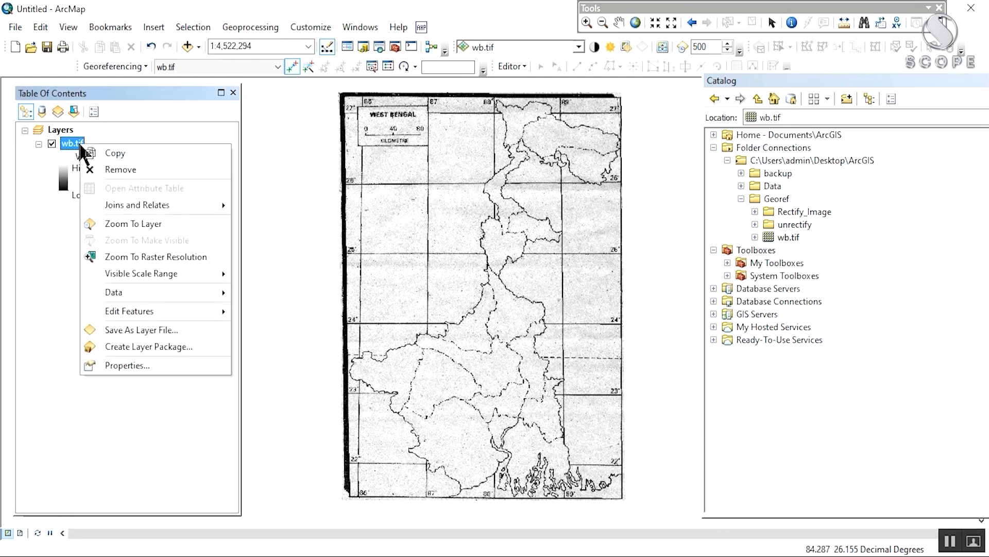
{"action": "left_click", "coordinate": [103, 170]}
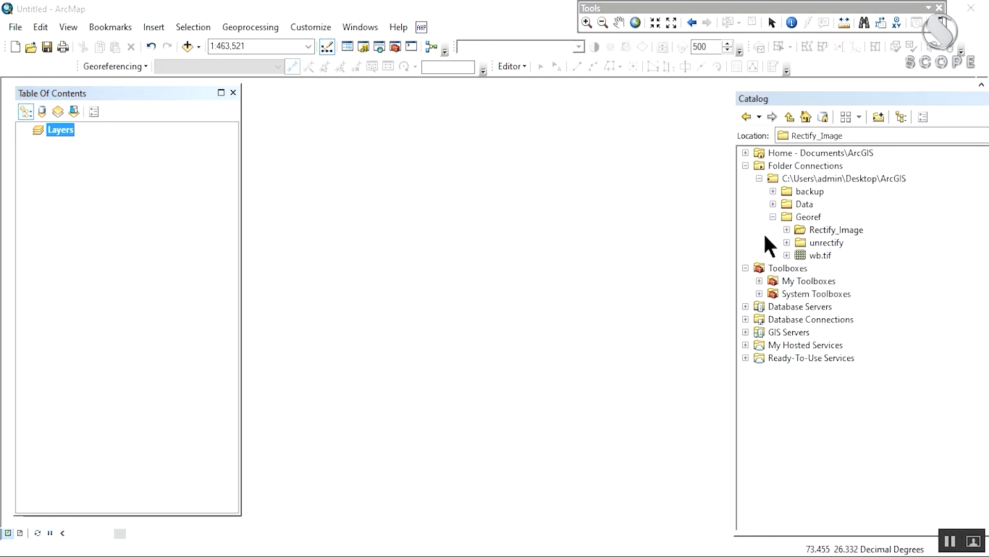
Step: Add Jodhpur_rectify.jpg from the Rectify_Image folder to the map
{"action": "left_click", "coordinate": [787, 230]}
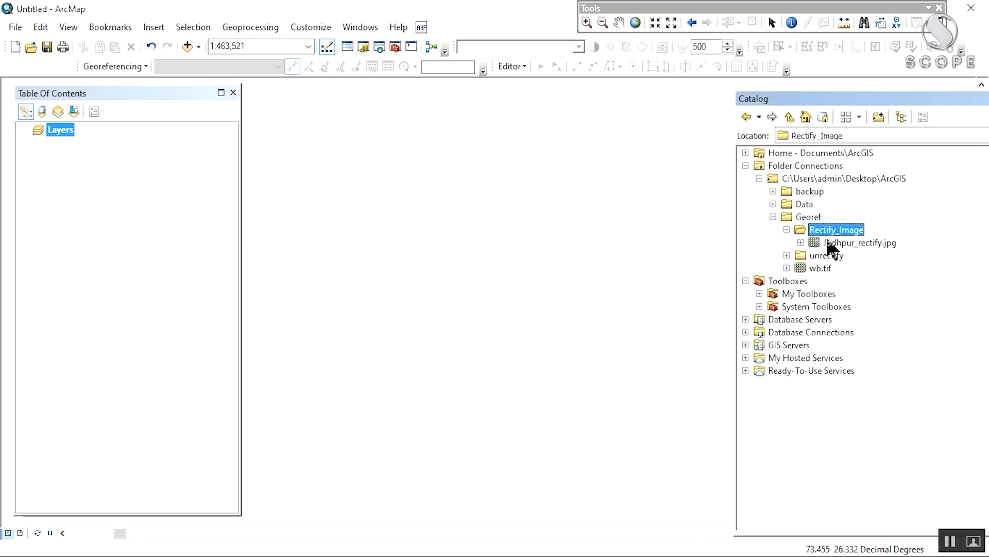
{"action": "left_click", "coordinate": [872, 241]}
{"action": "left_click_drag", "start_coordinate": [871, 239], "coordinate": [144, 232]}
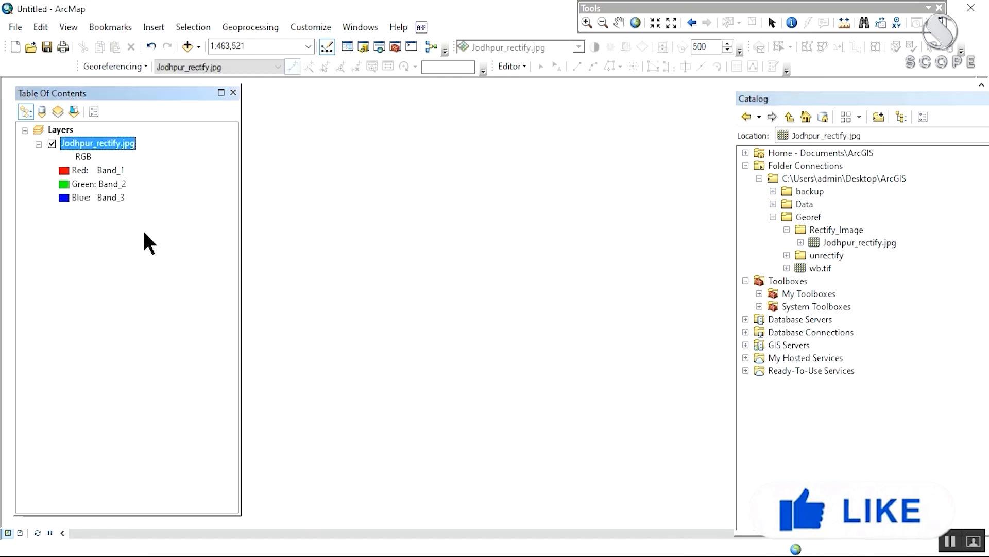
Step: Add Jodhpur_unrectify.jpg from the unrectify folder, accepting the unknown spatial reference warning
{"action": "left_click", "coordinate": [787, 255]}
{"action": "left_click", "coordinate": [853, 269]}
{"action": "left_click_drag", "start_coordinate": [853, 276], "coordinate": [91, 135]}
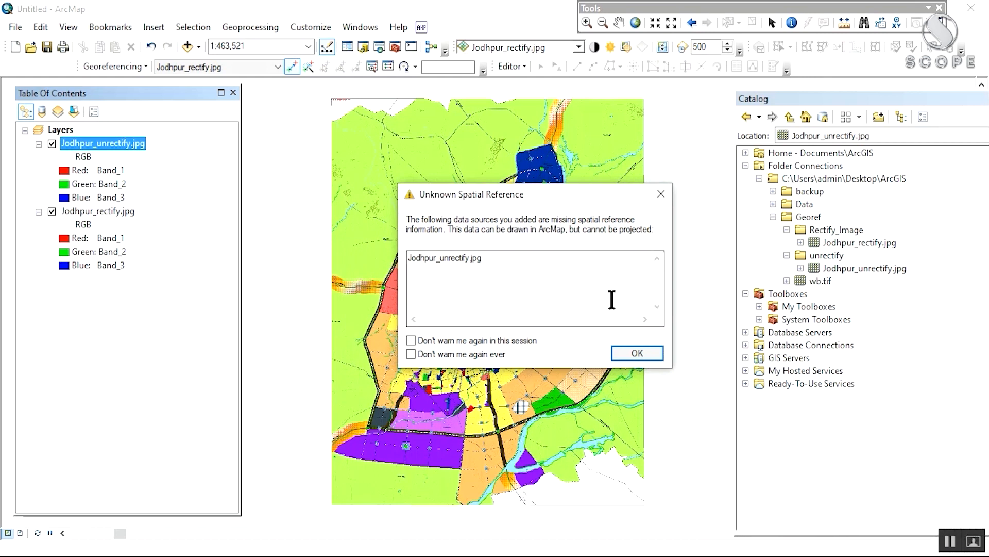
{"action": "left_click", "coordinate": [638, 353]}
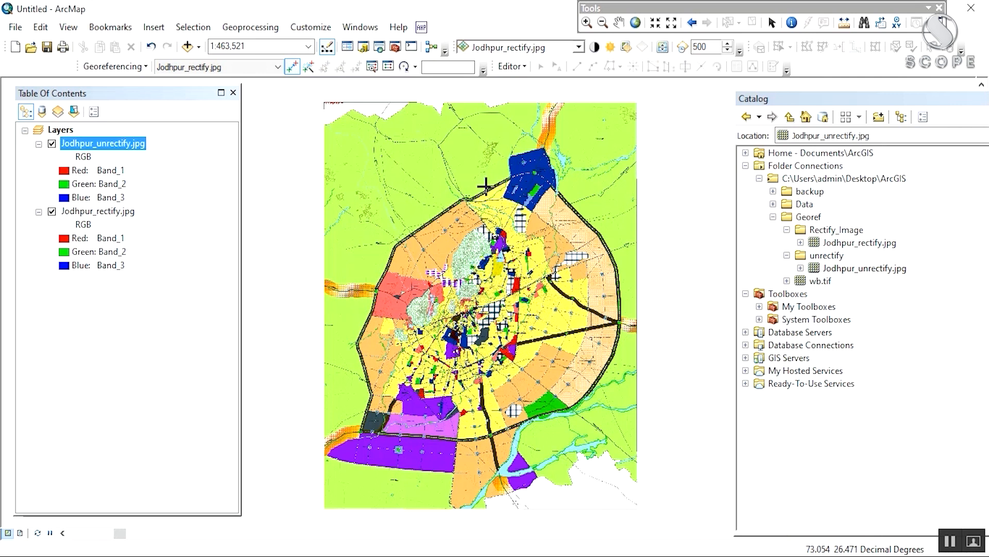
{"action": "left_click_drag", "start_coordinate": [436, 279], "coordinate": [457, 263]}
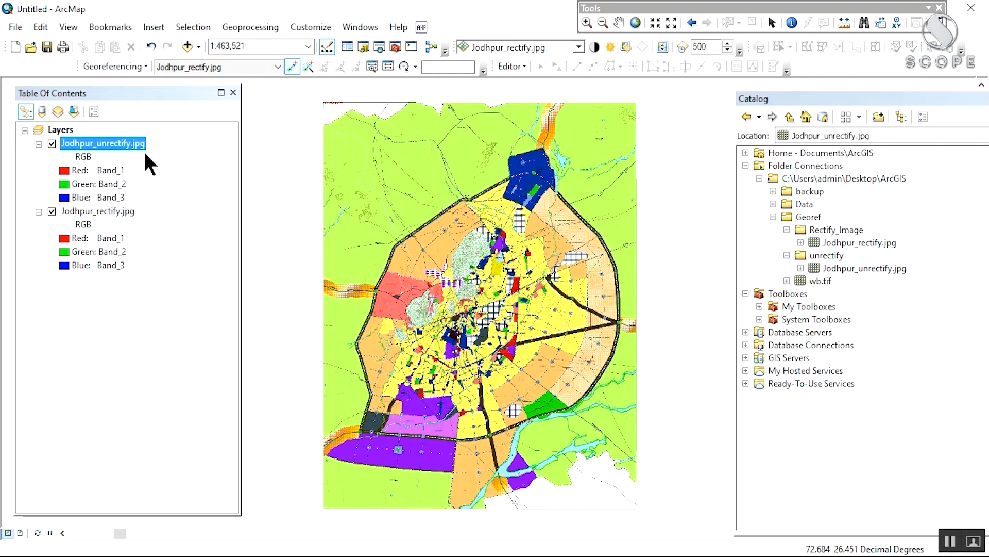
Step: Set Jodhpur_unrectify.jpg as the georeferencing layer and show it in a separate viewer window
{"action": "left_click", "coordinate": [177, 67]}
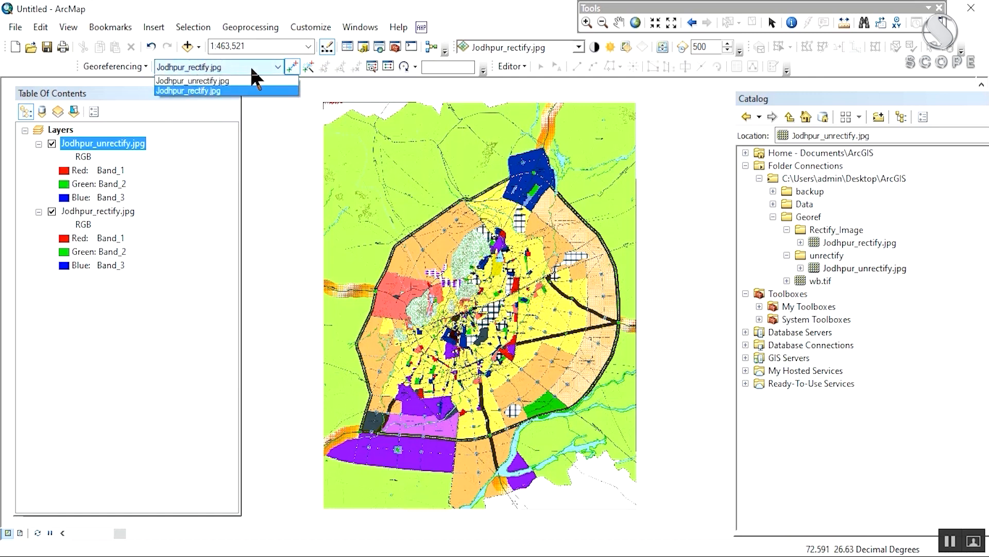
{"action": "left_click", "coordinate": [210, 83]}
{"action": "mouse_move", "coordinate": [432, 162]}
{"action": "left_mouse_down"}
{"action": "mouse_move", "coordinate": [432, 217]}
{"action": "mouse_move", "coordinate": [438, 166]}
{"action": "mouse_move", "coordinate": [418, 187]}
{"action": "left_mouse_up"}
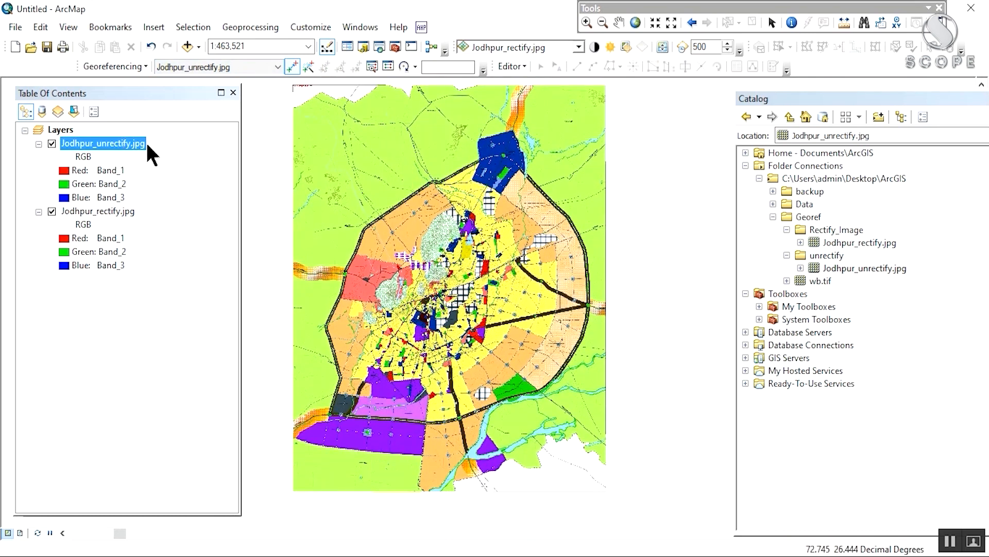
{"action": "left_click", "coordinate": [372, 67]}
{"action": "left_click_drag", "start_coordinate": [405, 58], "coordinate": [481, 156]}
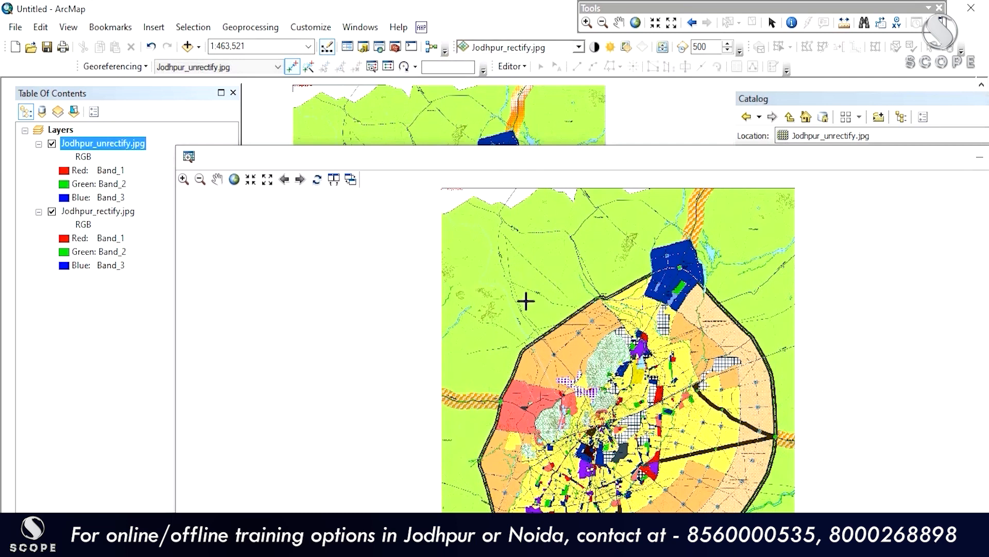
Step: Zoom the viewer from full extent down to the road corner at Knowledge City's edge
{"action": "left_click_drag", "start_coordinate": [446, 159], "coordinate": [510, 77]}
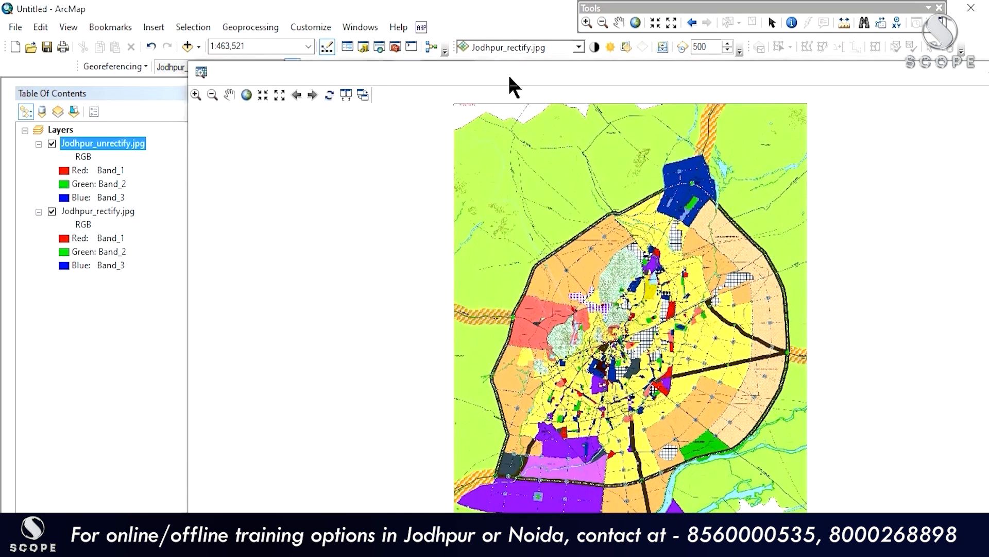
{"action": "left_click_drag", "start_coordinate": [559, 184], "coordinate": [494, 225]}
{"action": "scroll", "coordinate": [593, 175], "scroll_direction": "down", "scroll_amount": 5}
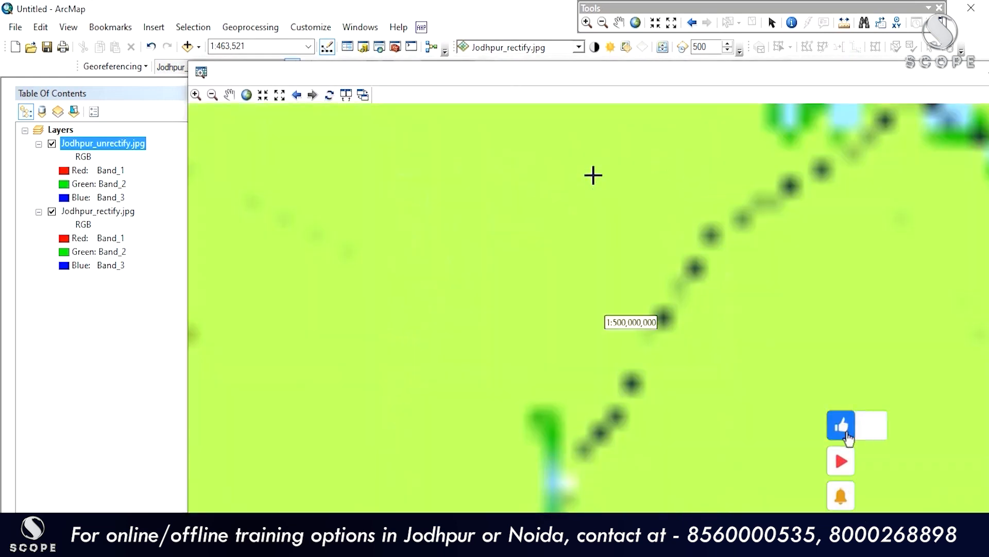
{"action": "left_click", "coordinate": [248, 95]}
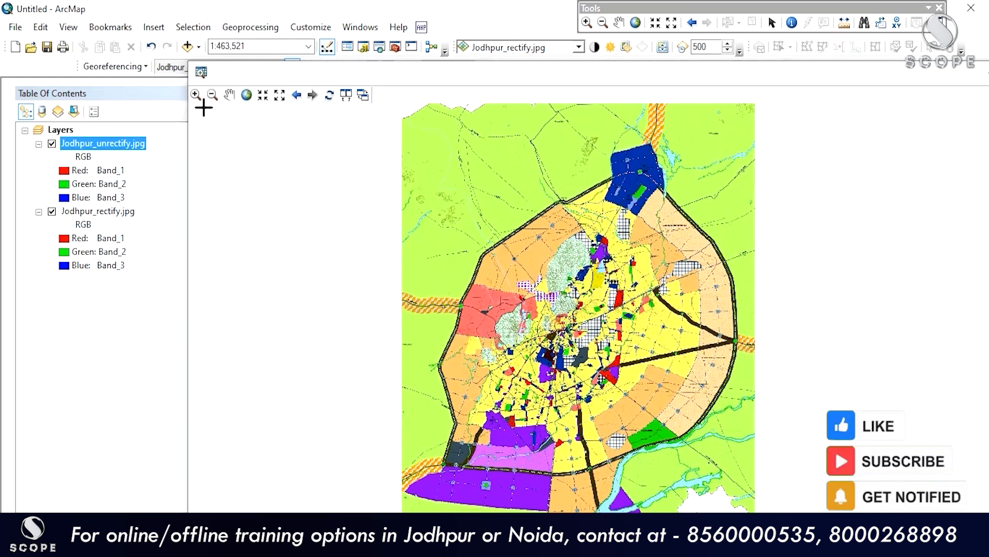
{"action": "left_click", "coordinate": [196, 95]}
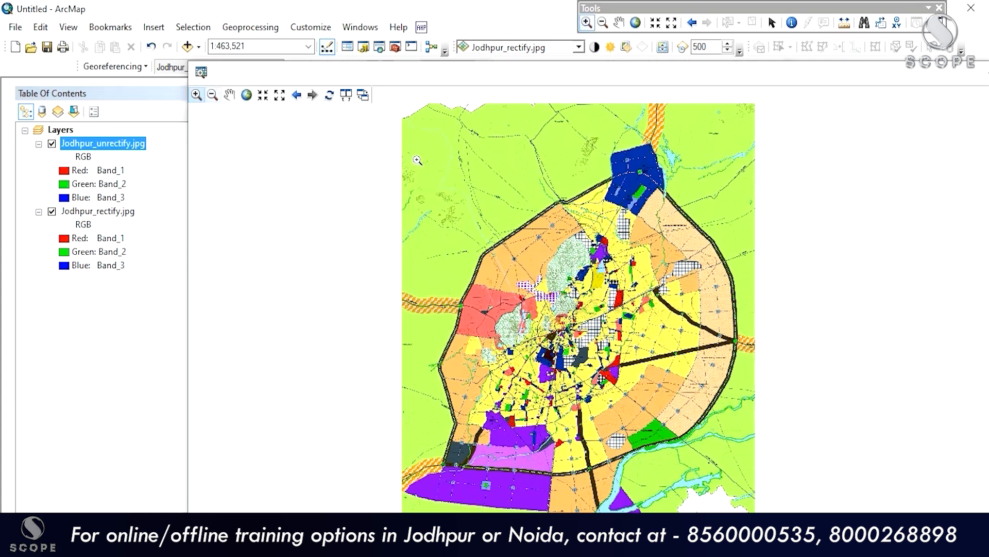
{"action": "left_click_drag", "start_coordinate": [566, 139], "coordinate": [691, 230]}
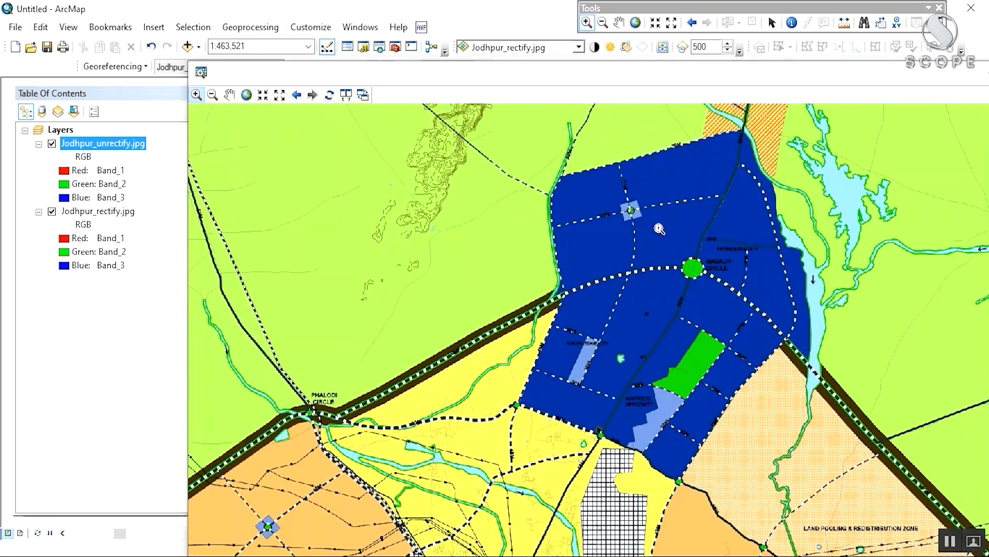
{"action": "left_click_drag", "start_coordinate": [464, 324], "coordinate": [569, 457]}
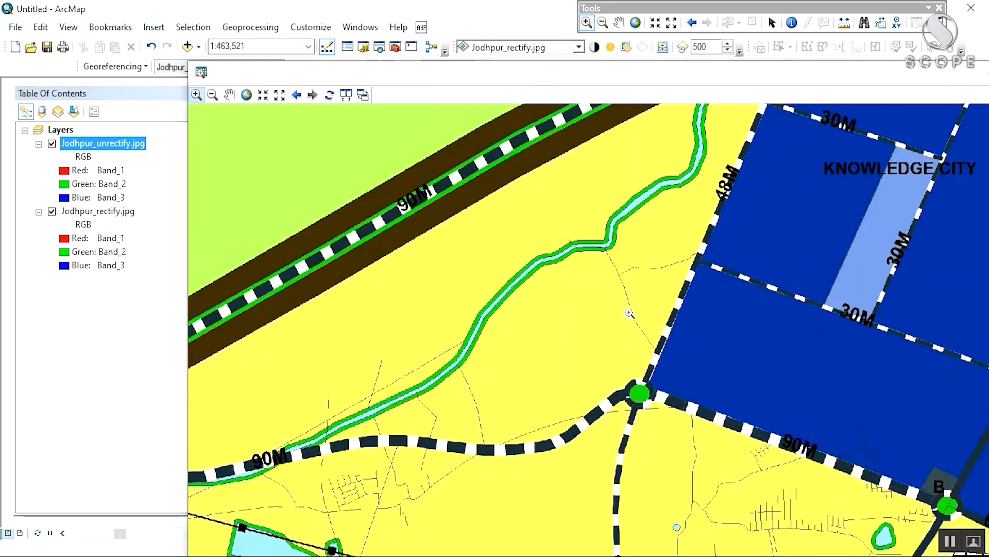
{"action": "left_click_drag", "start_coordinate": [682, 234], "coordinate": [726, 300]}
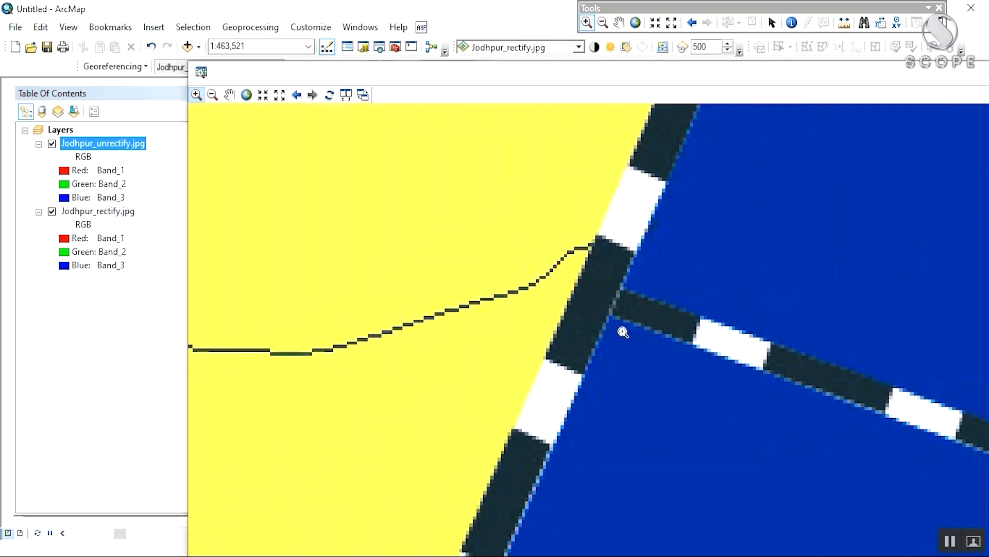
{"action": "left_click_drag", "start_coordinate": [323, 65], "coordinate": [262, 111]}
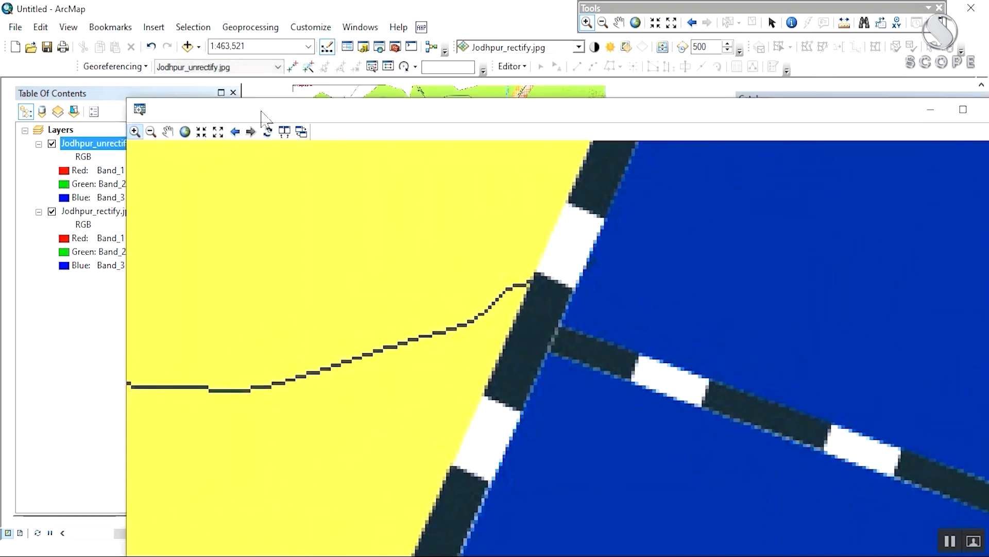
Step: Place control point 1 at the Knowledge City road corner and match it on the rectified map
{"action": "left_click", "coordinate": [292, 67]}
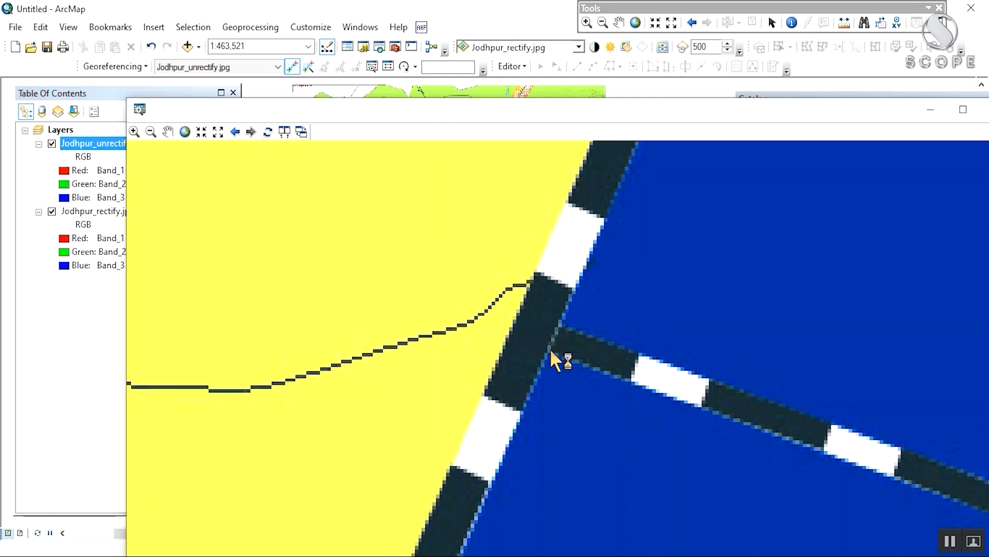
{"action": "left_click", "coordinate": [549, 349]}
{"action": "left_click_drag", "start_coordinate": [525, 111], "coordinate": [531, 349]}
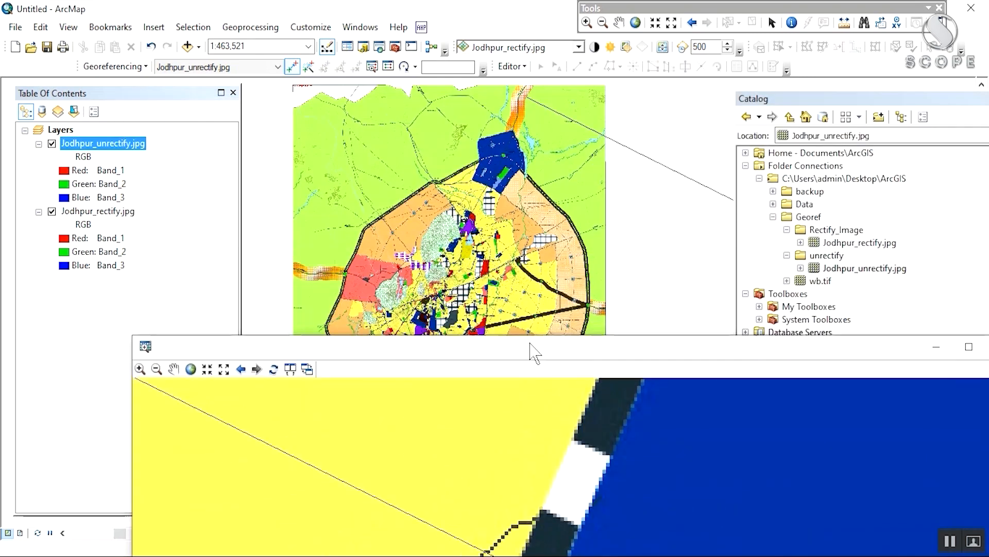
{"action": "scroll", "coordinate": [487, 175], "scroll_direction": "up", "scroll_amount": 5}
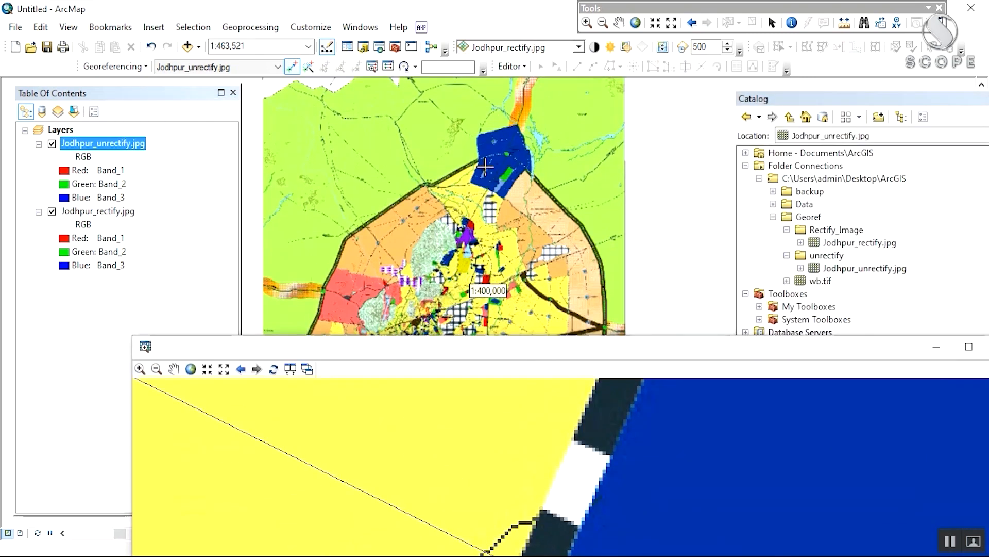
{"action": "scroll", "coordinate": [483, 166], "scroll_direction": "up", "scroll_amount": 3}
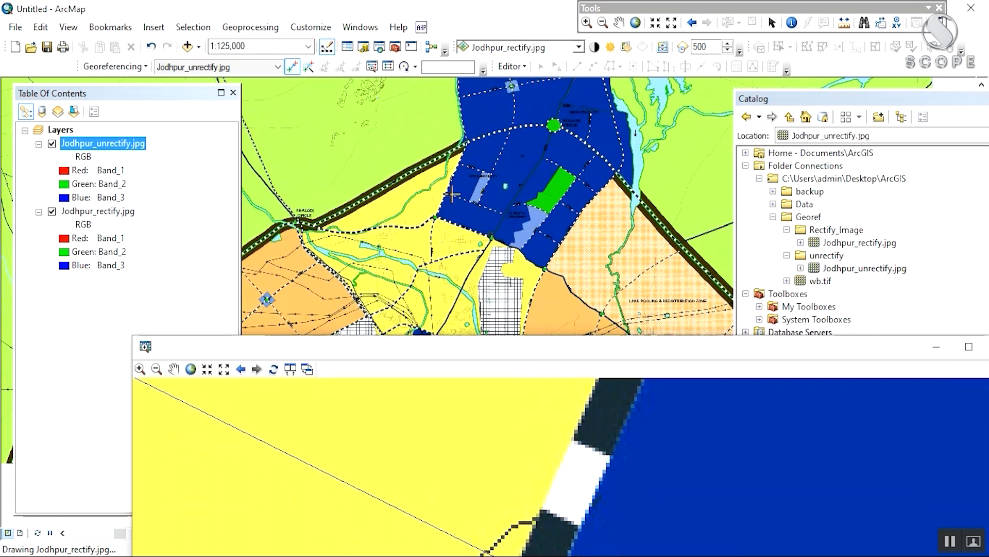
{"action": "scroll", "coordinate": [449, 195], "scroll_direction": "up", "scroll_amount": 3}
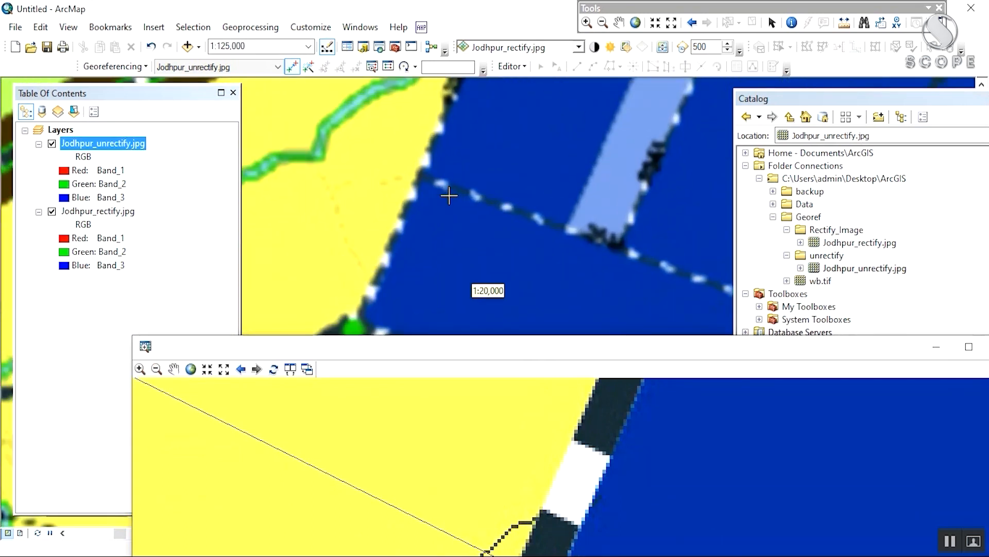
{"action": "scroll", "coordinate": [425, 171], "scroll_direction": "up", "scroll_amount": 5}
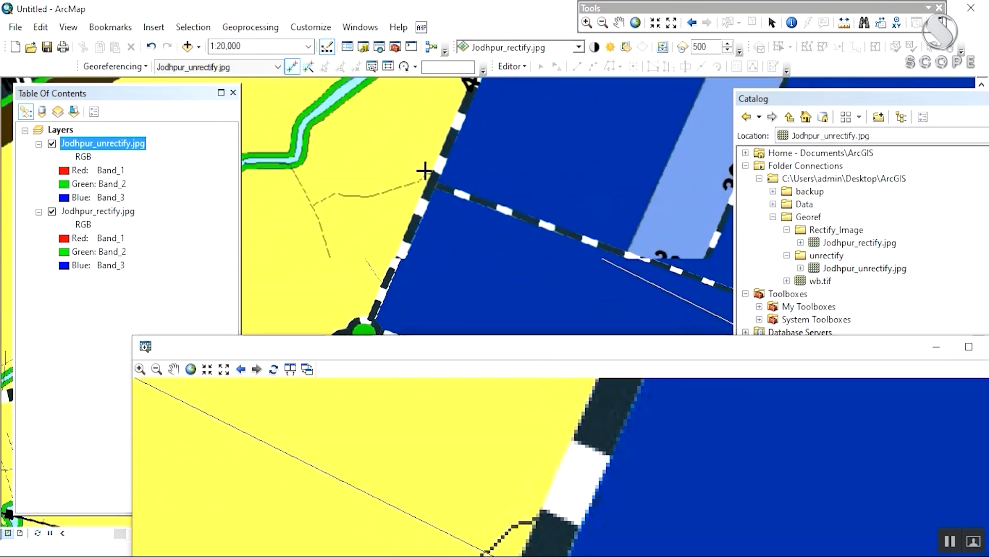
{"action": "left_click", "coordinate": [443, 202]}
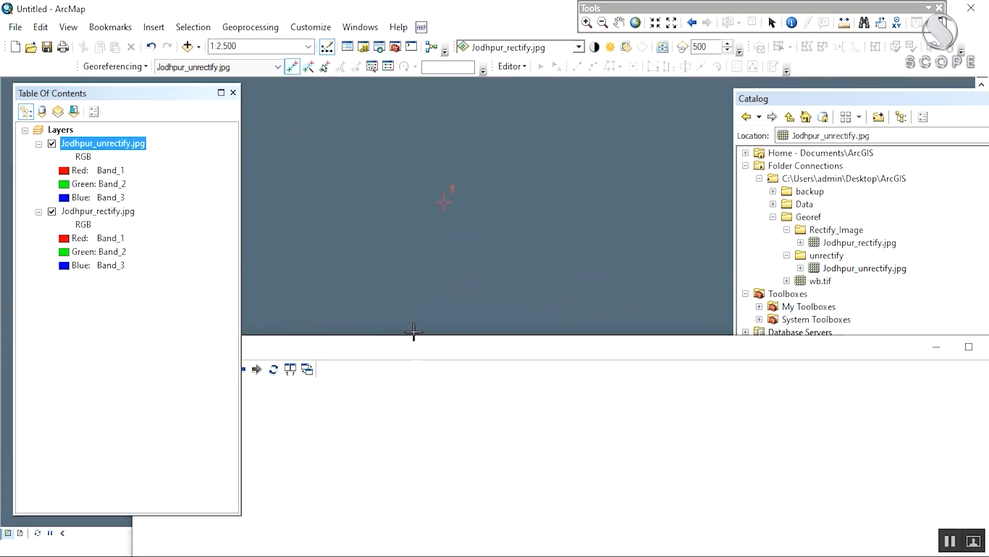
Step: Reset the viewer to the full unrectified image and click the matching point on the main map
{"action": "left_click_drag", "start_coordinate": [415, 351], "coordinate": [536, 85]}
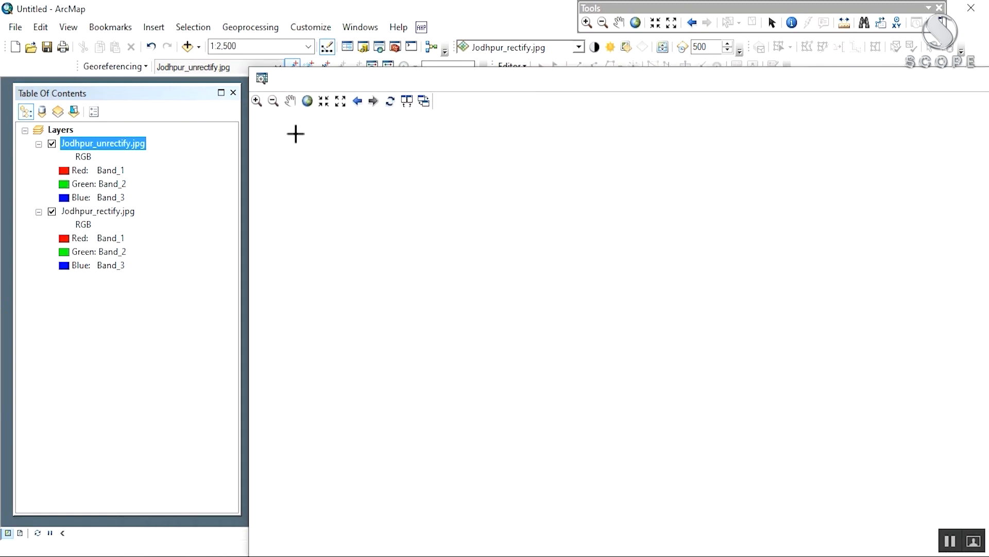
{"action": "left_click", "coordinate": [307, 100]}
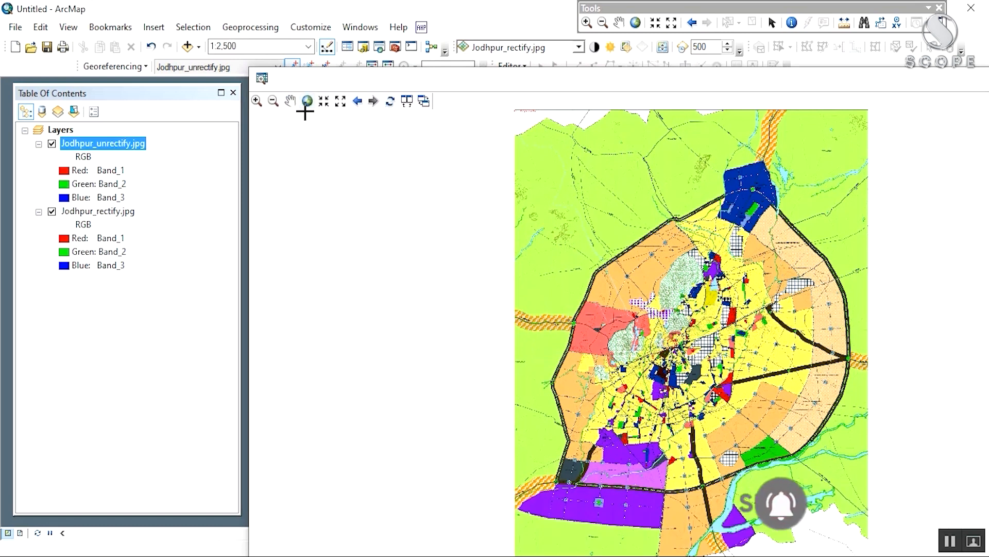
{"action": "left_click_drag", "start_coordinate": [628, 77], "coordinate": [548, 304]}
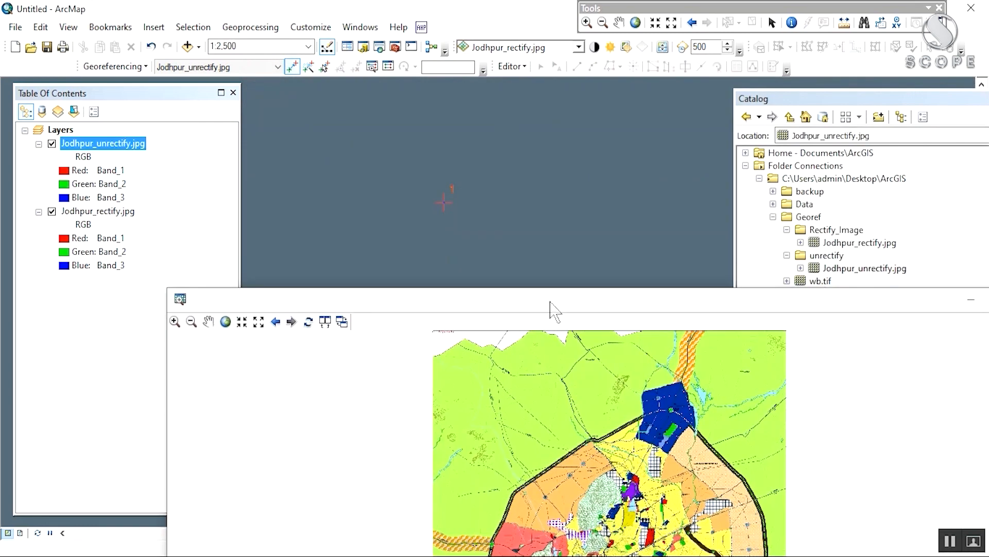
{"action": "left_click", "coordinate": [451, 189]}
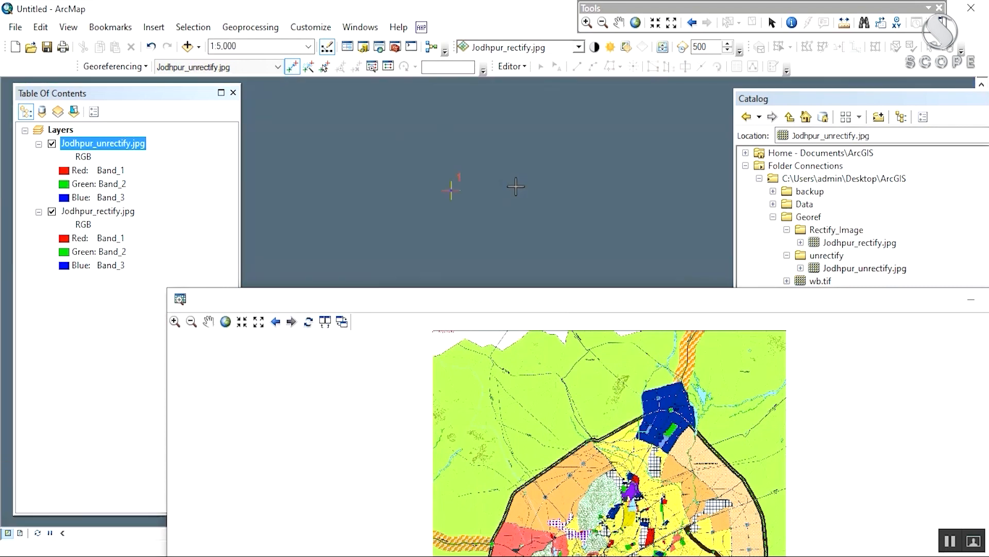
{"action": "left_click_drag", "start_coordinate": [514, 184], "coordinate": [510, 161]}
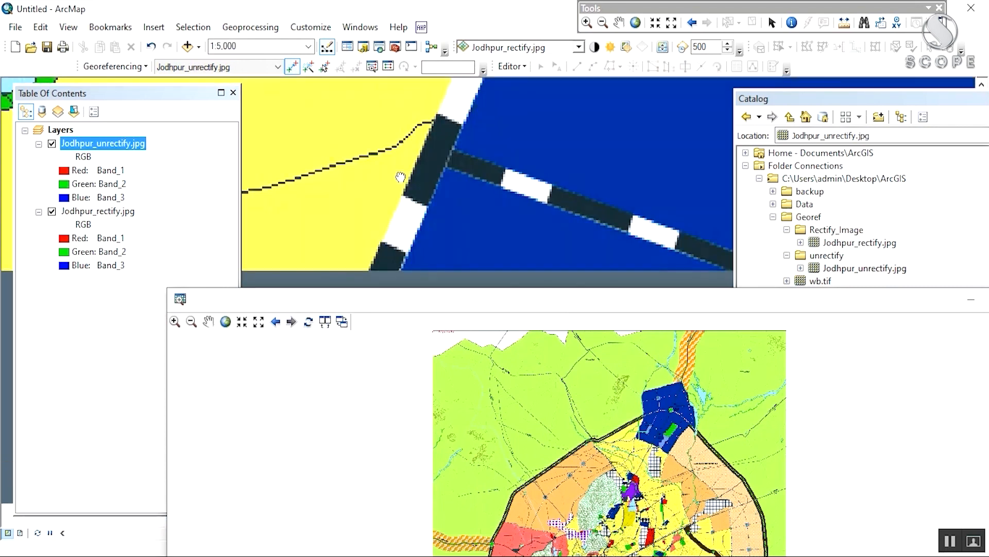
Step: Hide Jodhpur_unrectify.jpg and float the Catalog window out of its dock
{"action": "left_click", "coordinate": [49, 146]}
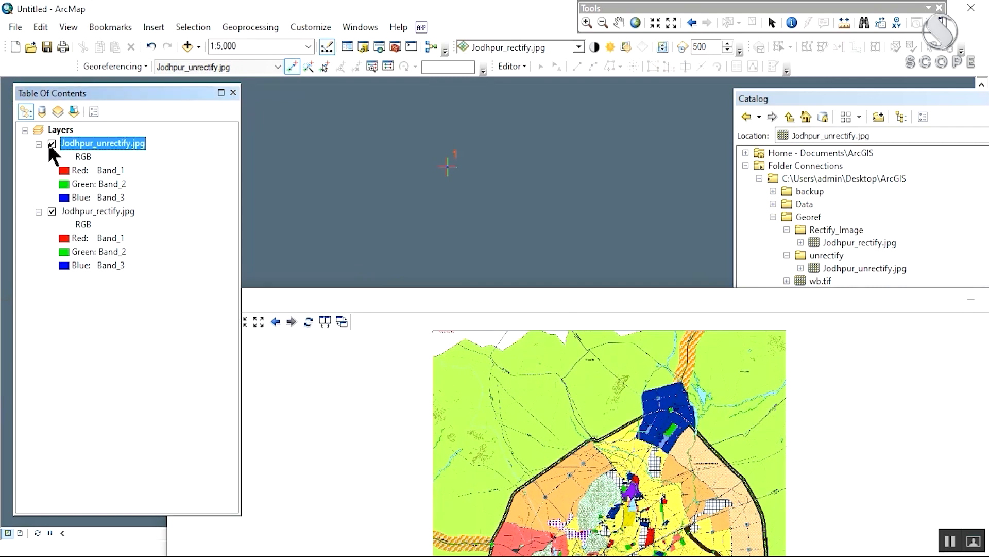
{"action": "left_click", "coordinate": [51, 144]}
{"action": "left_click_drag", "start_coordinate": [655, 305], "coordinate": [572, 249]}
{"action": "left_click", "coordinate": [962, 95]}
{"action": "left_click_drag", "start_coordinate": [956, 97], "coordinate": [750, 159]}
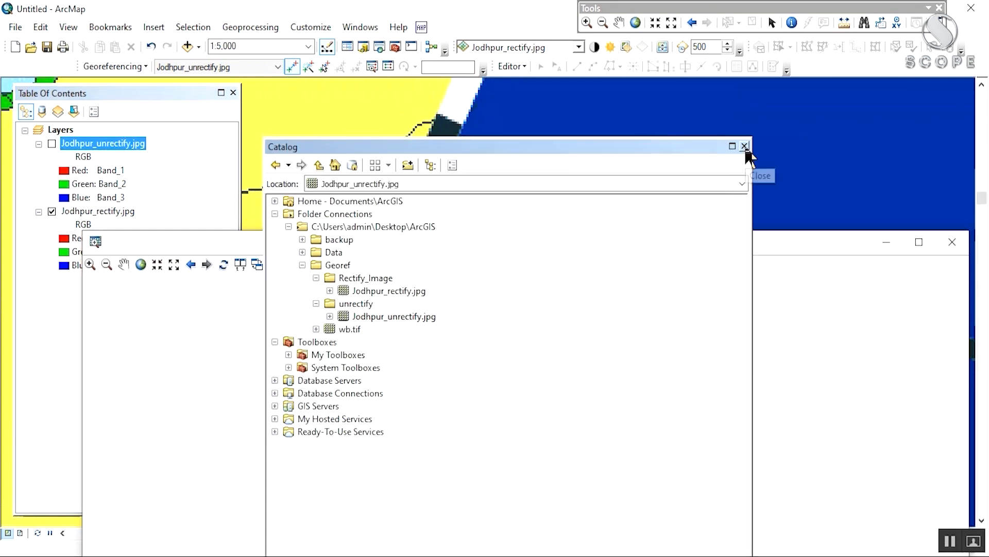
Step: Close the Catalog and zoom the main map to the Jaipur Circle junction at about 1:62,500
{"action": "left_click", "coordinate": [744, 146]}
{"action": "left_click_drag", "start_coordinate": [698, 246], "coordinate": [645, 258]}
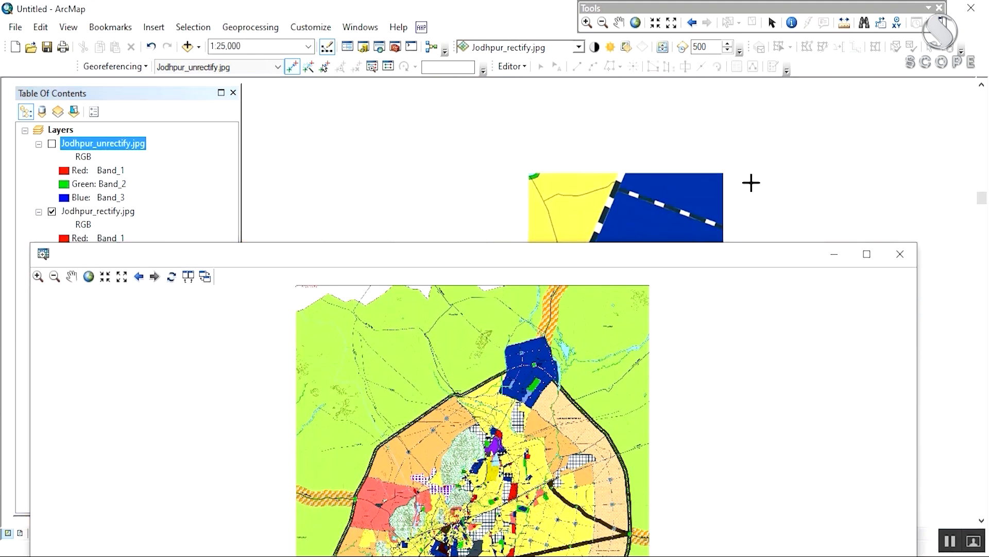
{"action": "scroll", "coordinate": [758, 181], "scroll_direction": "down", "scroll_amount": 5}
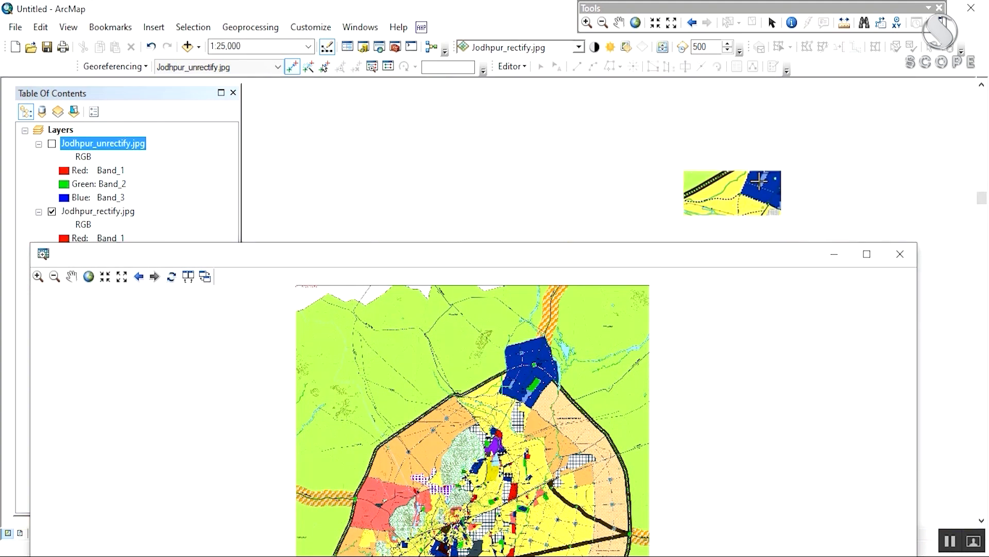
{"action": "left_click_drag", "start_coordinate": [842, 165], "coordinate": [447, 126]}
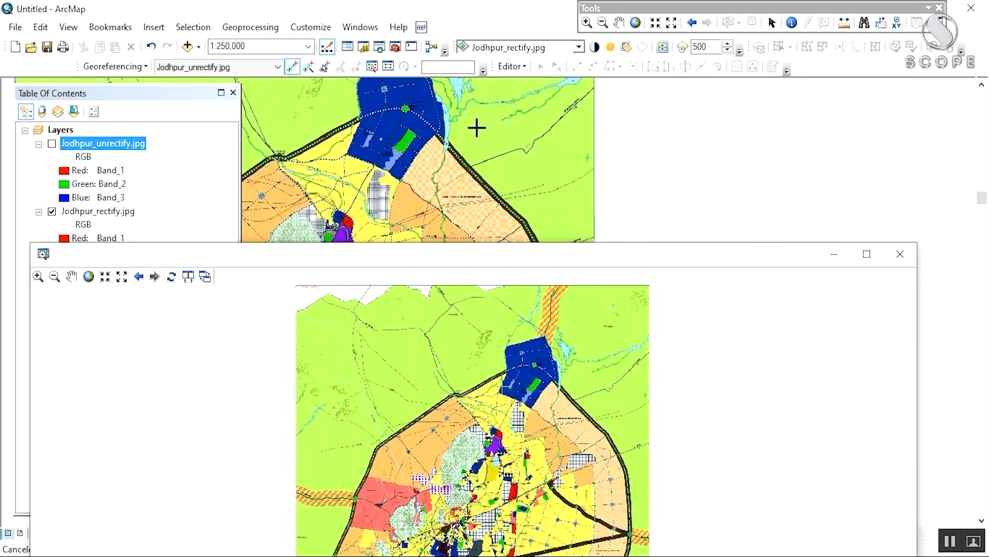
{"action": "scroll", "coordinate": [559, 118], "scroll_direction": "down", "scroll_amount": 2}
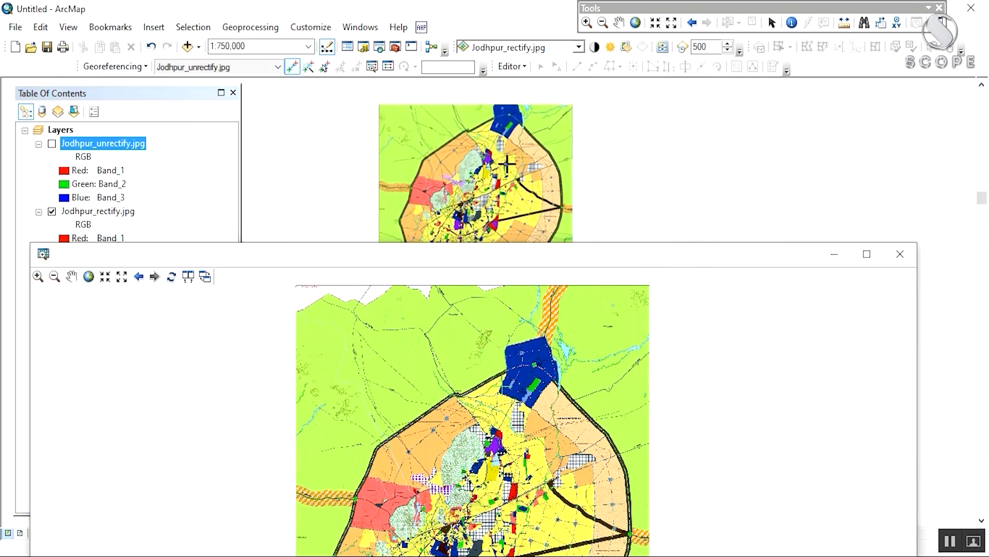
{"action": "left_click_drag", "start_coordinate": [519, 161], "coordinate": [554, 152]}
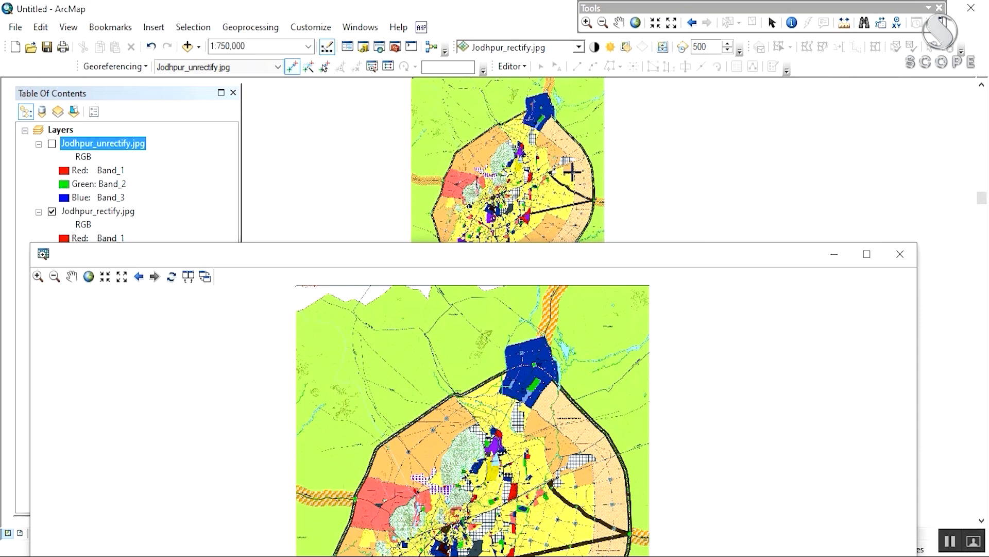
{"action": "left_click_drag", "start_coordinate": [575, 164], "coordinate": [612, 149]}
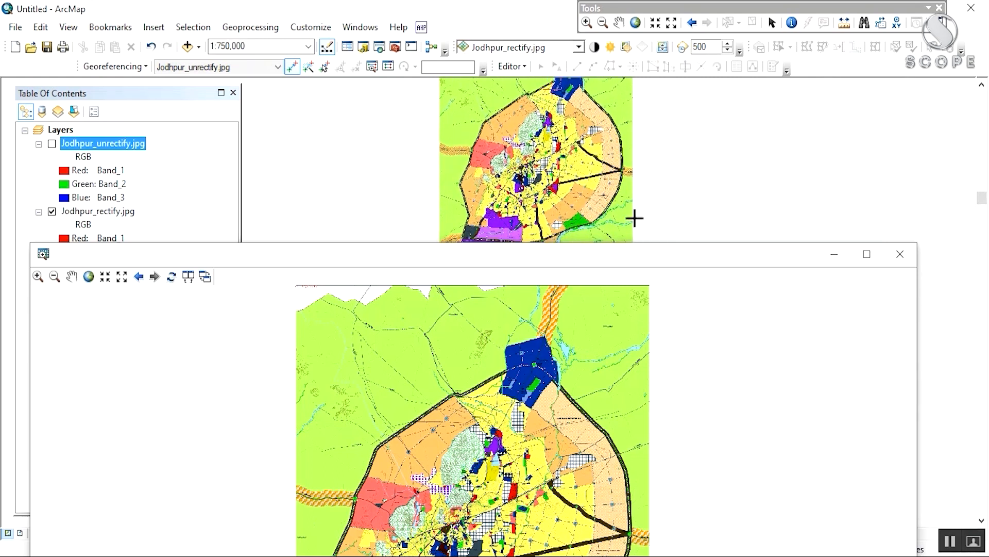
{"action": "scroll", "coordinate": [634, 218], "scroll_direction": "down", "scroll_amount": 5}
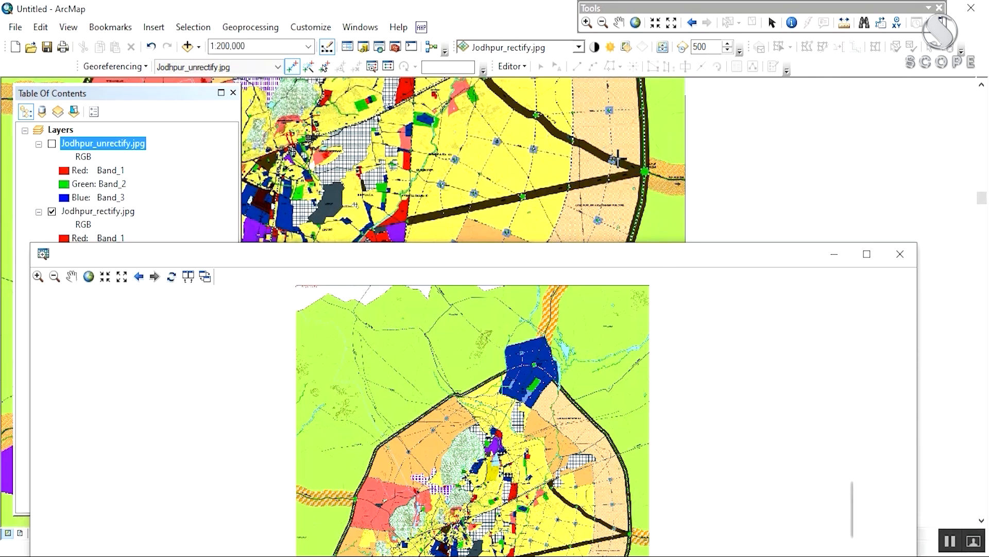
{"action": "scroll", "coordinate": [618, 158], "scroll_direction": "down", "scroll_amount": 3}
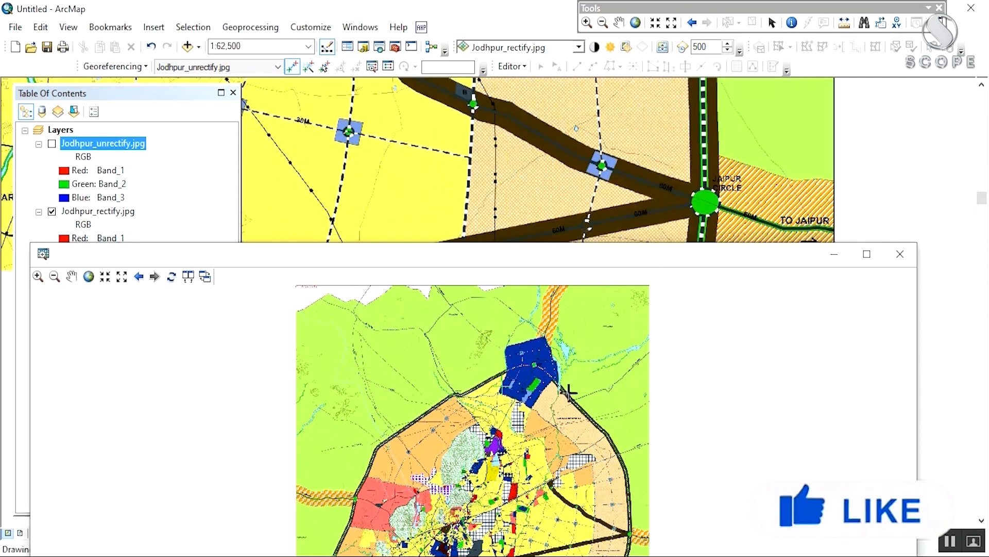
{"action": "left_click_drag", "start_coordinate": [567, 393], "coordinate": [545, 286]}
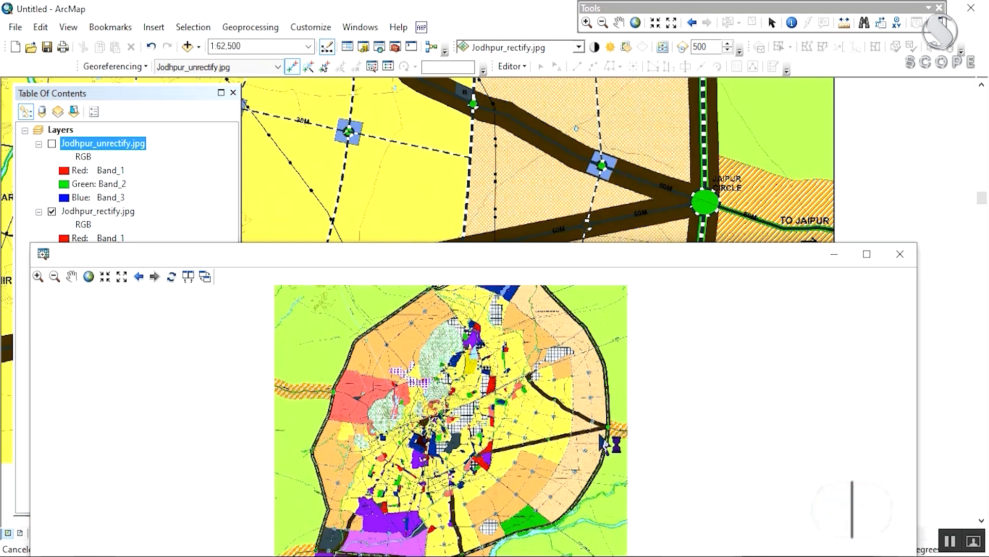
{"action": "scroll", "coordinate": [603, 444], "scroll_direction": "down", "scroll_amount": 3}
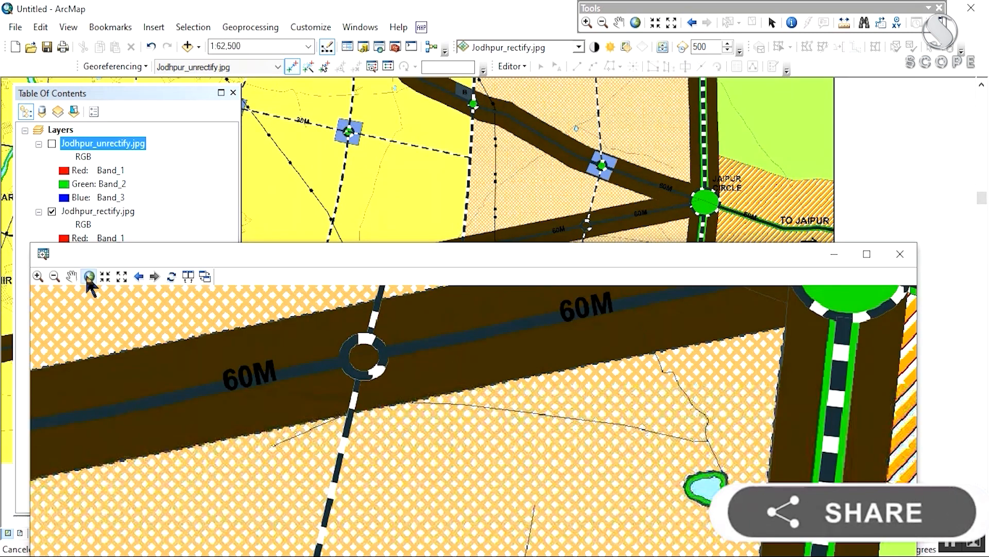
Step: Show the whole unrectified image and discard an unfinished control point at the ring-road junction
{"action": "left_click", "coordinate": [89, 277]}
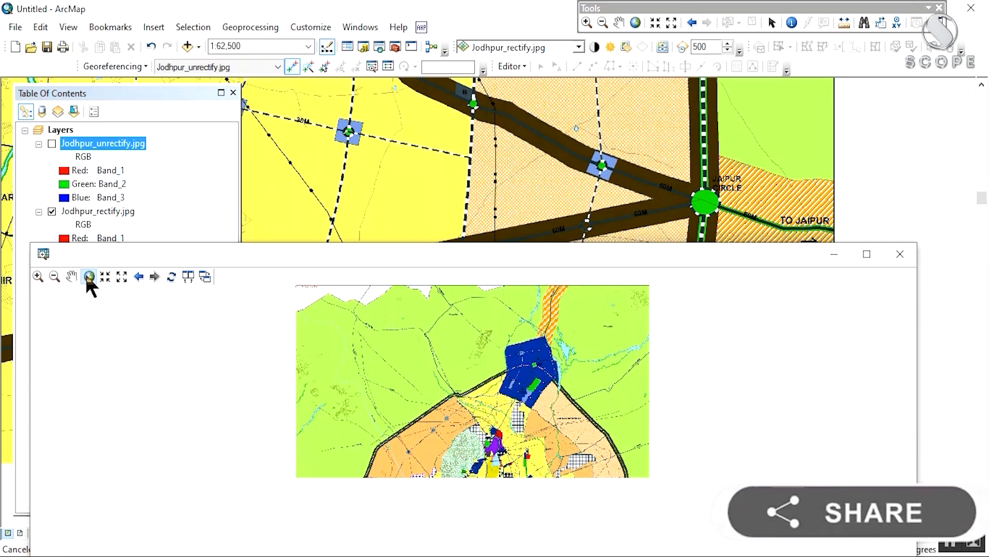
{"action": "left_click_drag", "start_coordinate": [549, 448], "coordinate": [525, 336]}
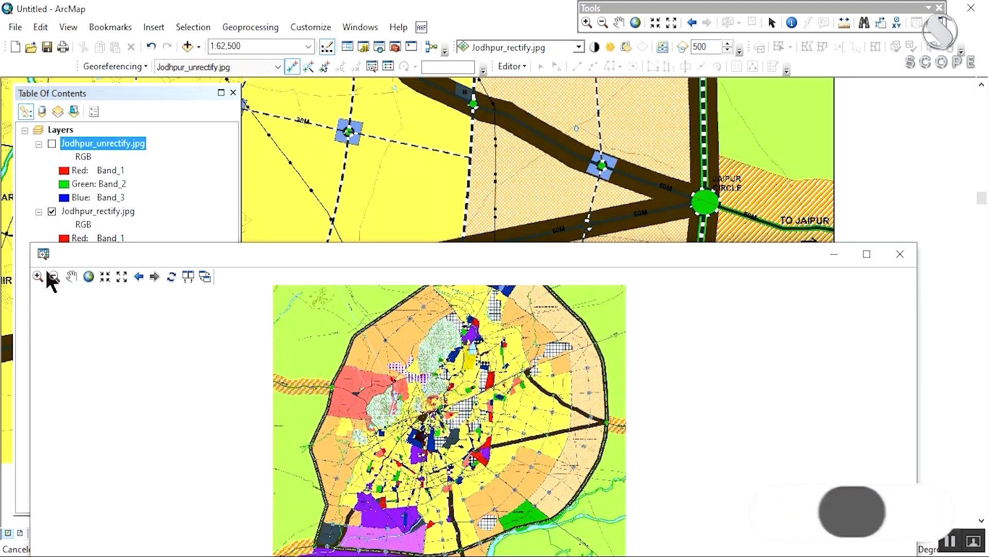
{"action": "left_click", "coordinate": [606, 421]}
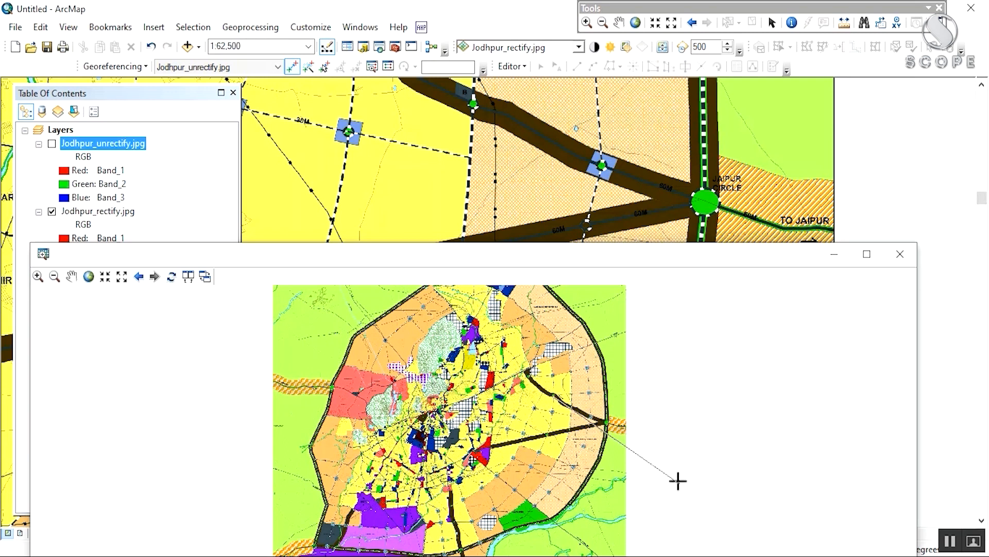
{"action": "right_click", "coordinate": [481, 333]}
{"action": "left_click", "coordinate": [490, 377]}
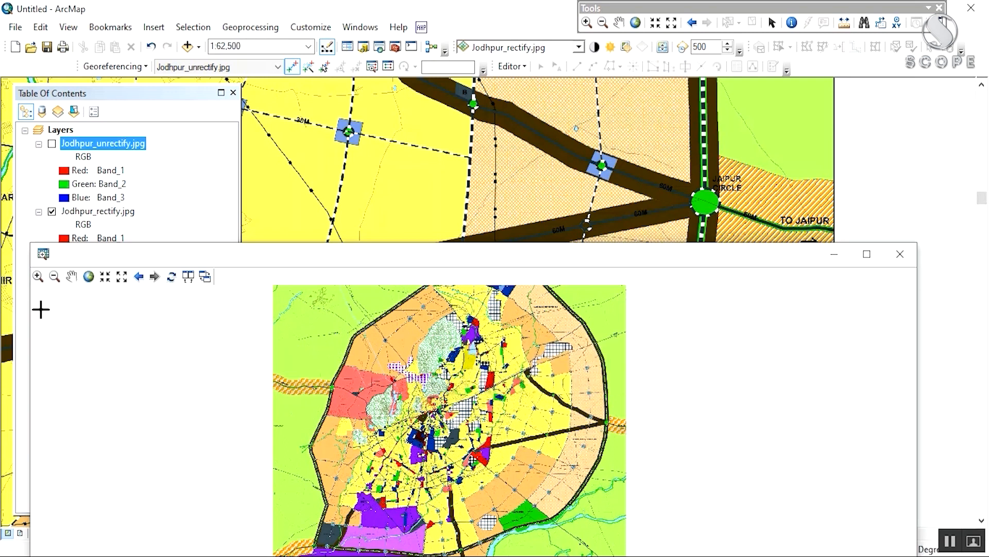
Step: Zoom the viewer to Jaipur Circle and link it to the matching spot on the rectified map
{"action": "left_click", "coordinate": [38, 276]}
{"action": "left_click_drag", "start_coordinate": [645, 451], "coordinate": [664, 477]}
{"action": "left_click_drag", "start_coordinate": [413, 477], "coordinate": [439, 383]}
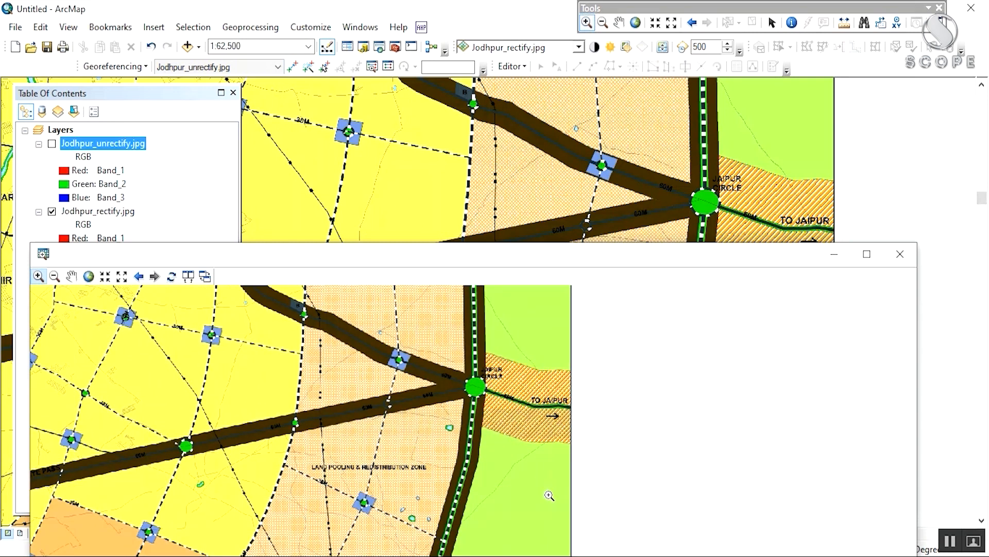
{"action": "left_click", "coordinate": [521, 473]}
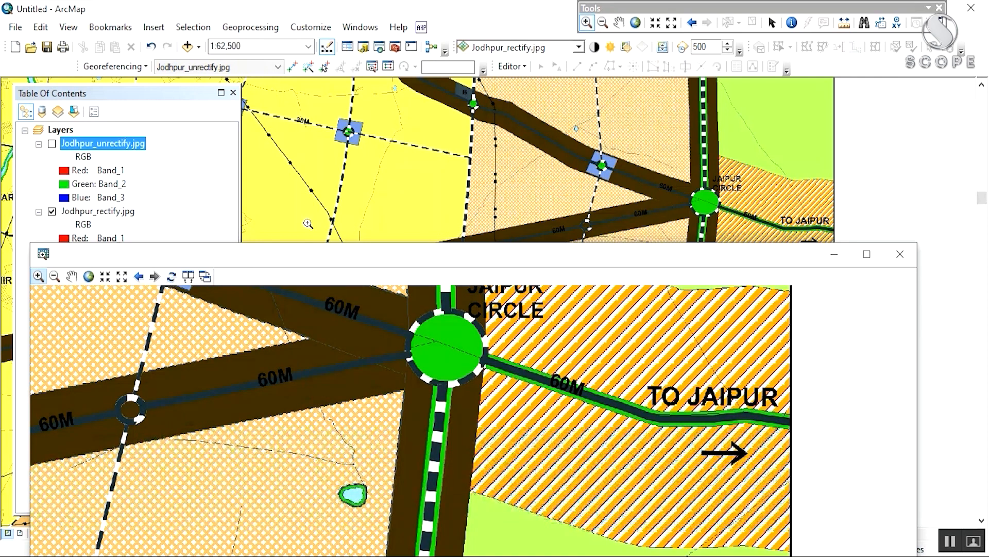
{"action": "left_click", "coordinate": [292, 66]}
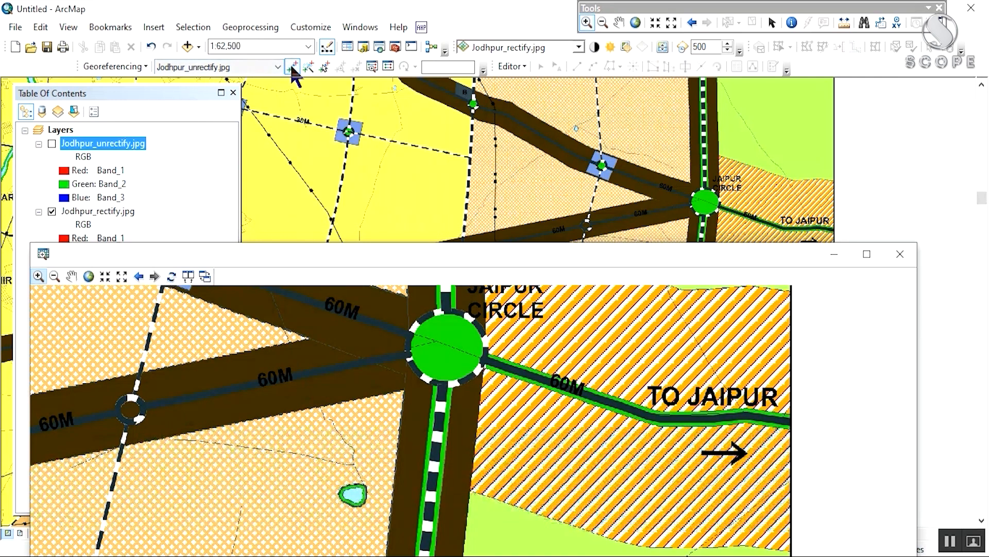
{"action": "left_click", "coordinate": [469, 492]}
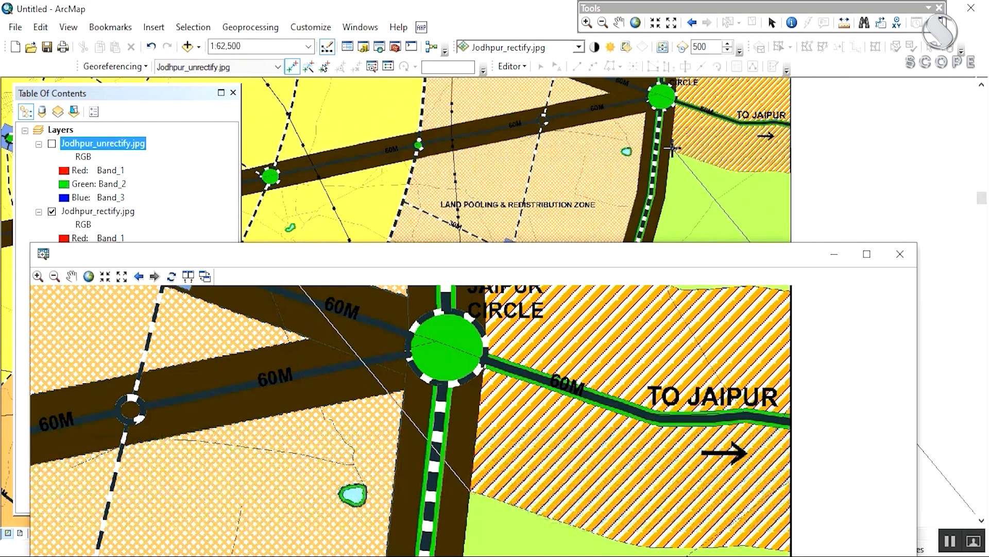
{"action": "scroll", "coordinate": [670, 139], "scroll_direction": "down", "scroll_amount": 3}
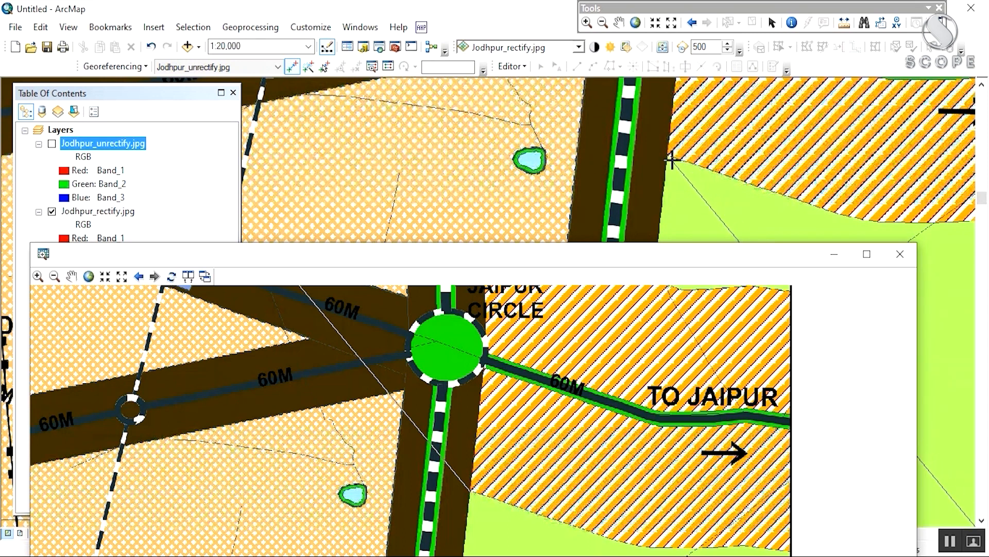
{"action": "left_click", "coordinate": [666, 163]}
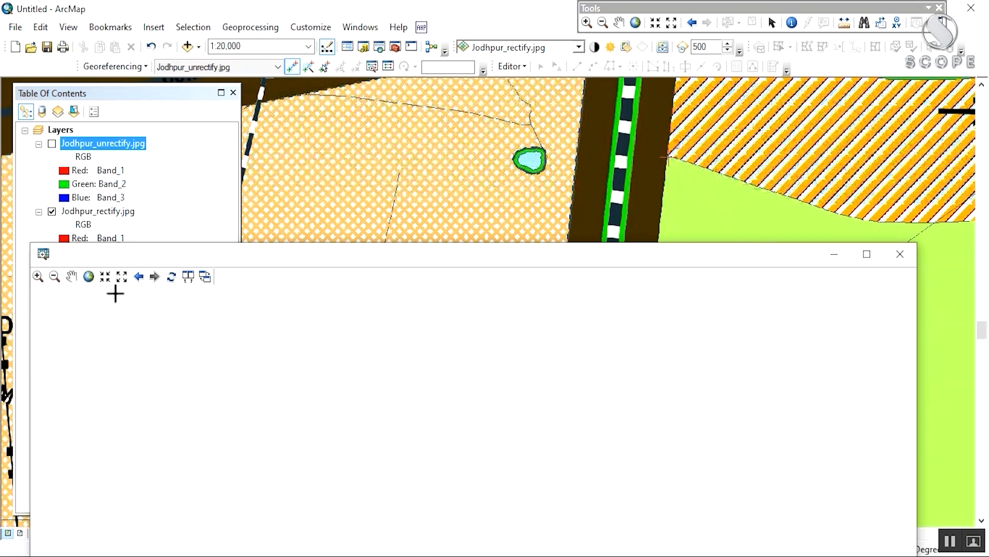
Step: Reposition the viewer, find the road corner near the purple zone, and start a link there
{"action": "left_click", "coordinate": [90, 276]}
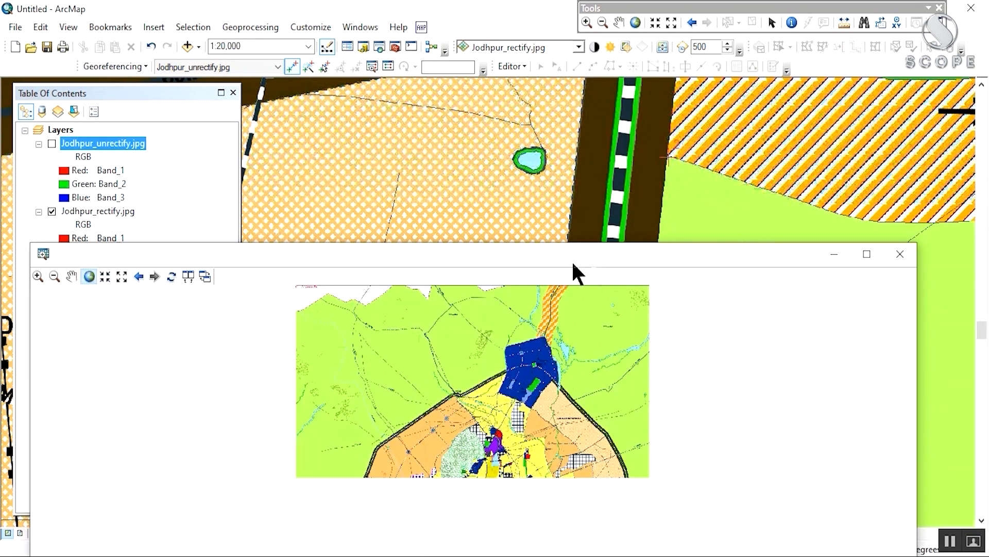
{"action": "left_click_drag", "start_coordinate": [548, 264], "coordinate": [880, 129]}
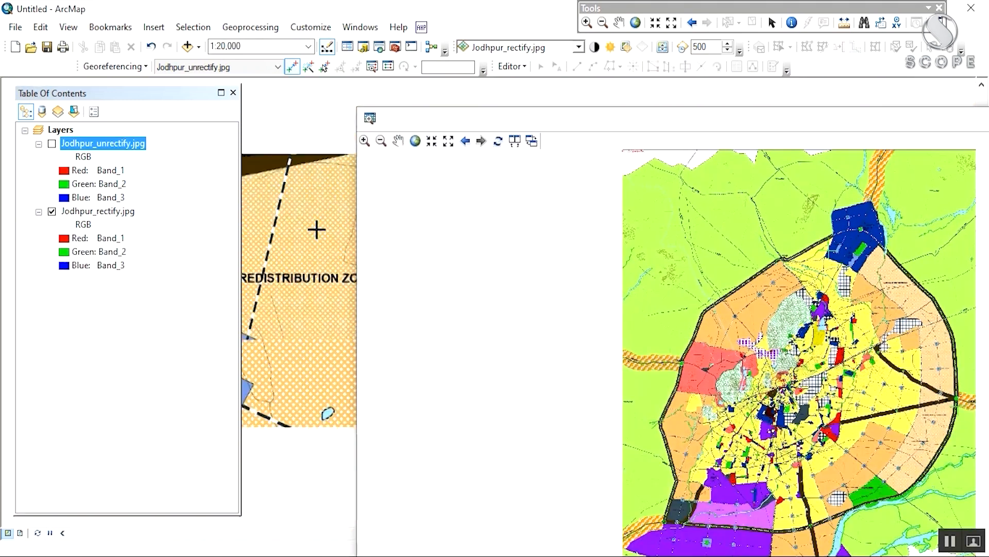
{"action": "left_click_drag", "start_coordinate": [761, 431], "coordinate": [768, 283]}
{"action": "scroll", "coordinate": [771, 429], "scroll_direction": "down", "scroll_amount": 5}
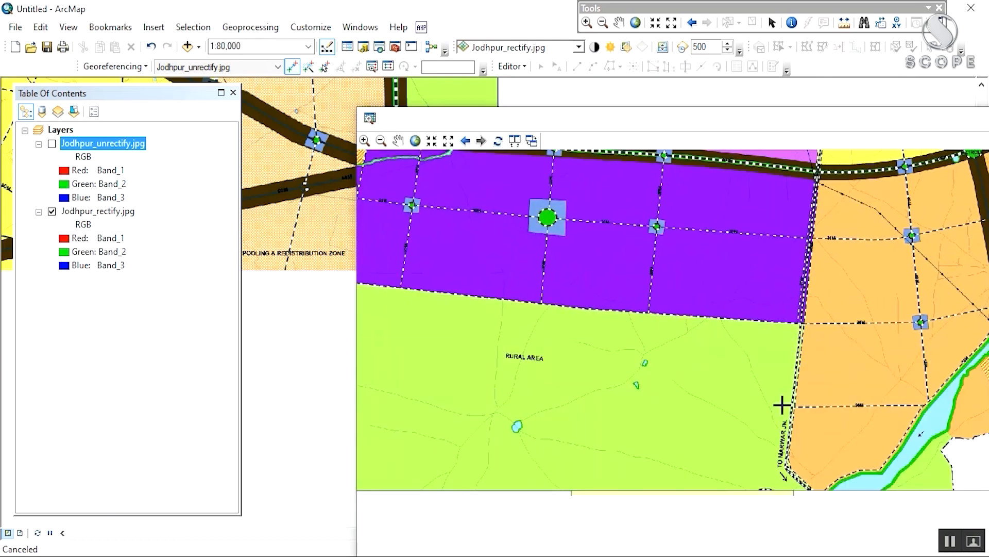
{"action": "left_click_drag", "start_coordinate": [790, 370], "coordinate": [748, 442]}
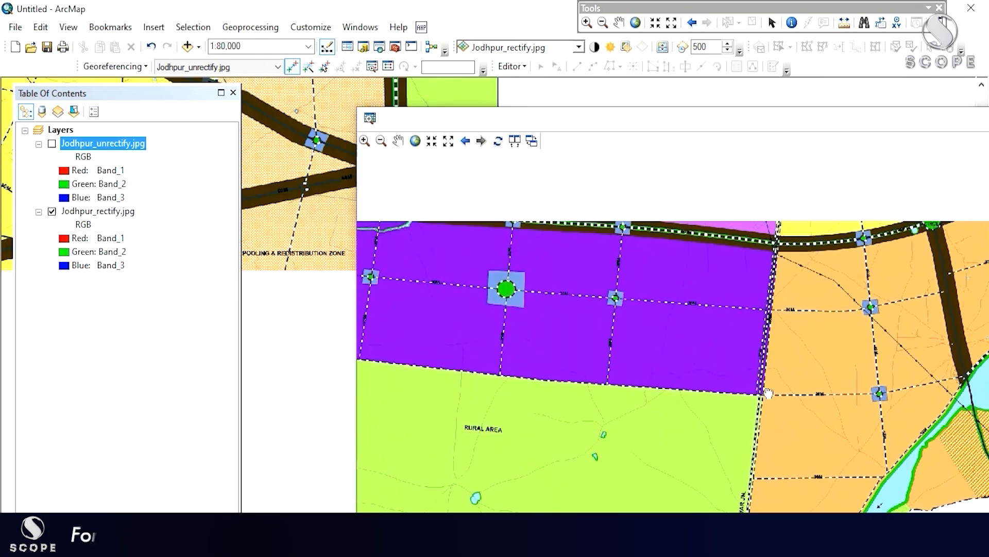
{"action": "scroll", "coordinate": [790, 355], "scroll_direction": "down", "scroll_amount": 3}
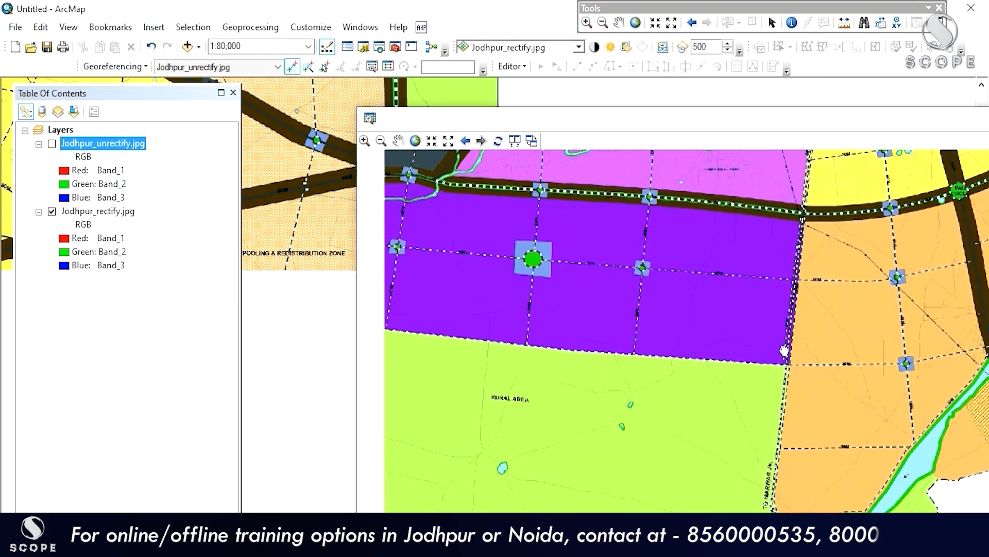
{"action": "scroll", "coordinate": [789, 354], "scroll_direction": "down", "scroll_amount": 3}
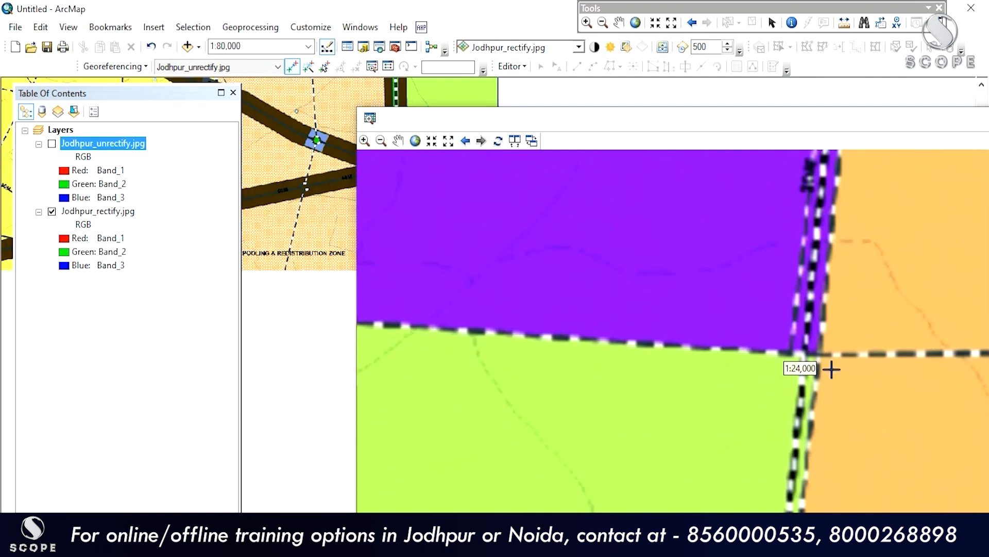
{"action": "scroll", "coordinate": [814, 354], "scroll_direction": "down", "scroll_amount": 4}
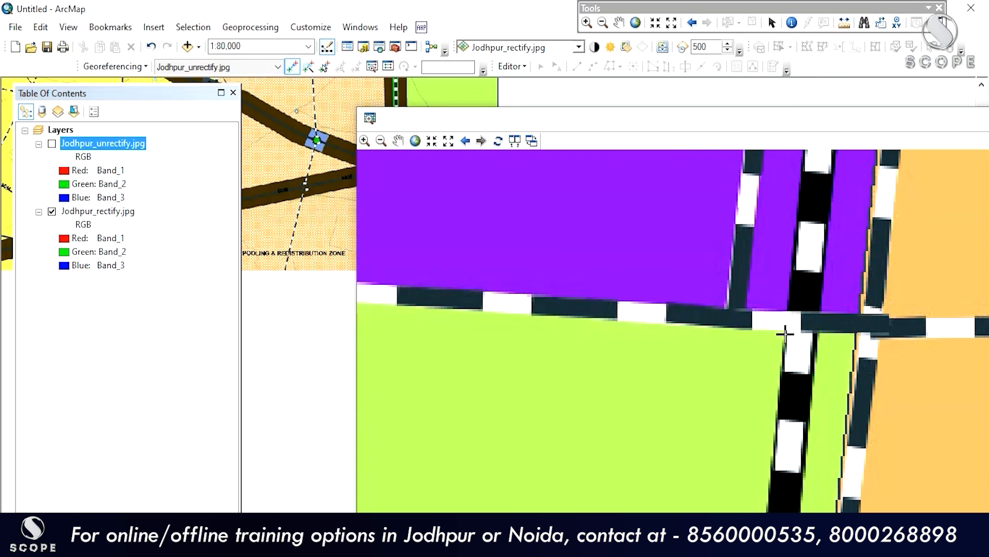
{"action": "left_click", "coordinate": [785, 334]}
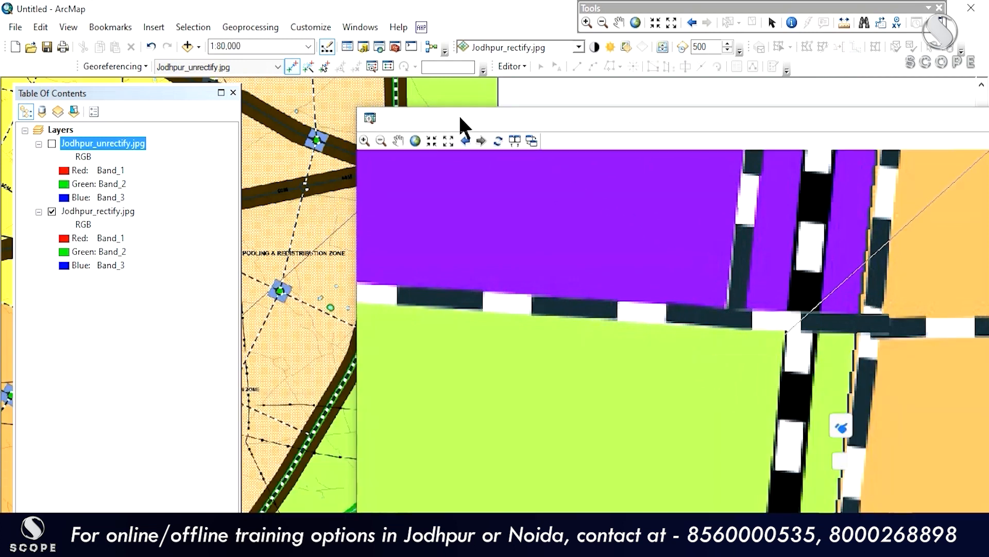
Step: Complete control point 3 at the matching road corner on the rectified map
{"action": "left_click_drag", "start_coordinate": [460, 118], "coordinate": [722, 77]}
{"action": "left_click_drag", "start_coordinate": [309, 337], "coordinate": [686, 109]}
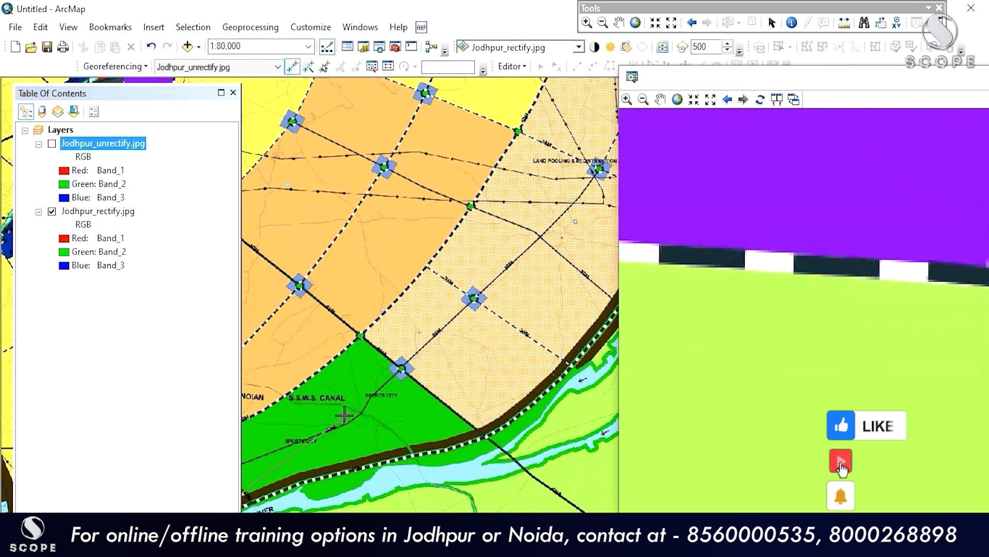
{"action": "left_click_drag", "start_coordinate": [304, 436], "coordinate": [794, 106]}
{"action": "left_click_drag", "start_coordinate": [400, 407], "coordinate": [648, 102]}
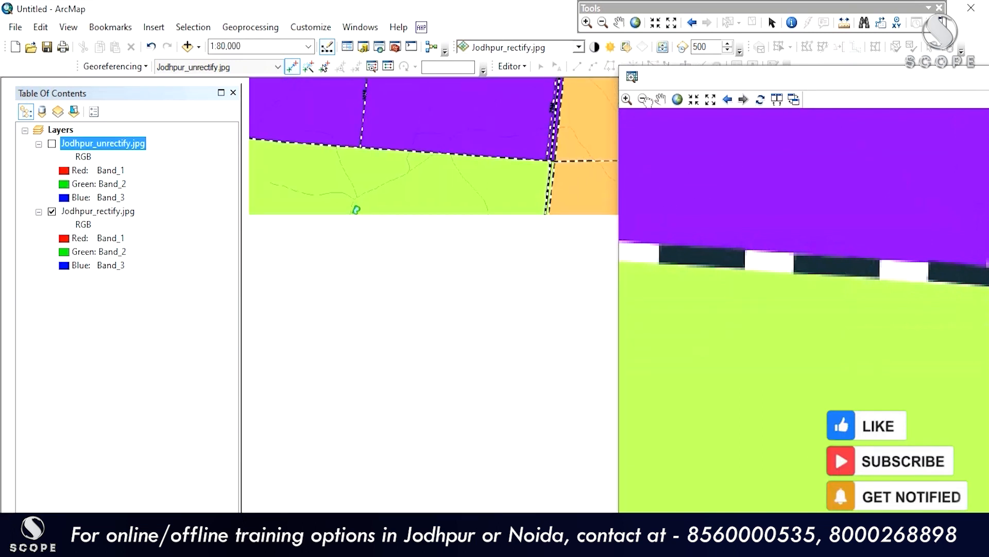
{"action": "scroll", "coordinate": [555, 181], "scroll_direction": "up", "scroll_amount": 5}
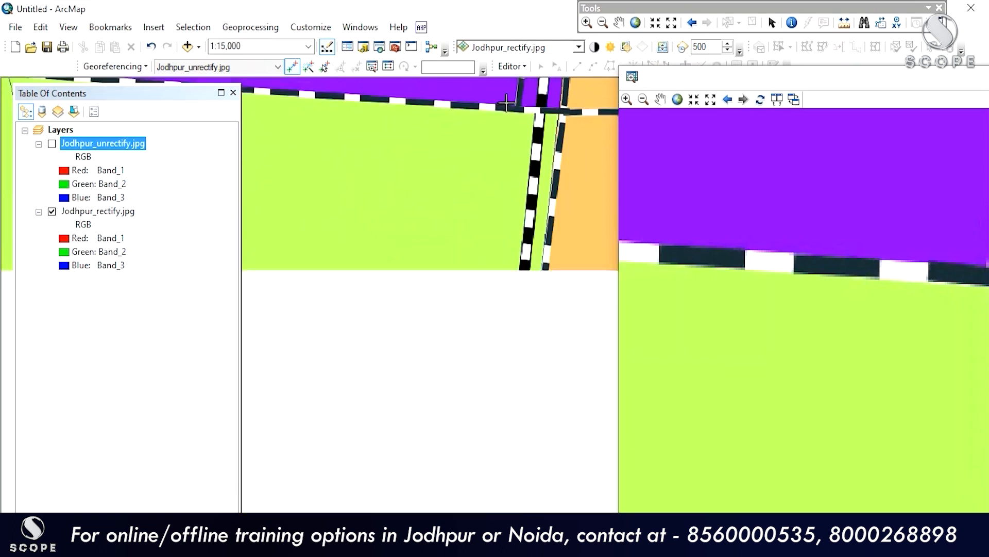
{"action": "scroll", "coordinate": [530, 111], "scroll_direction": "up", "scroll_amount": 2}
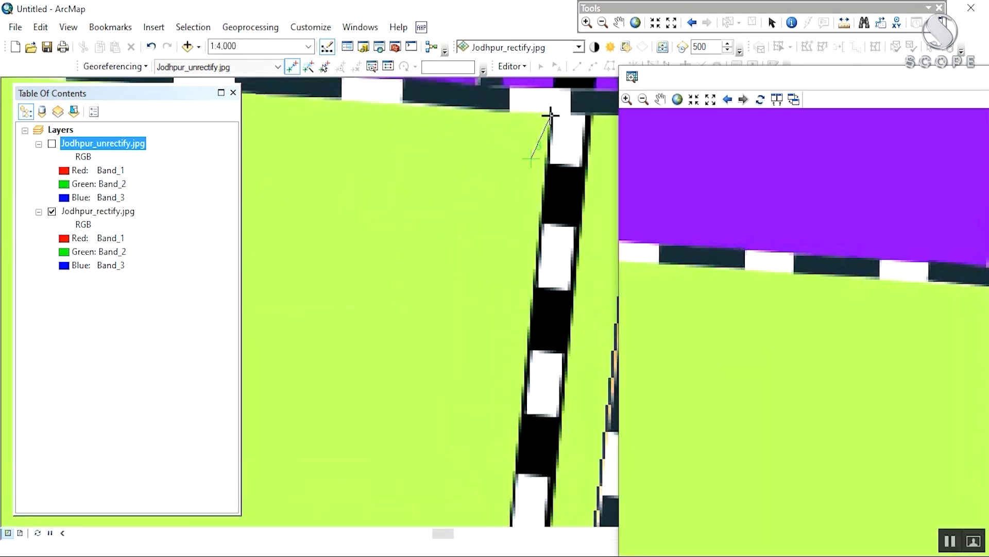
{"action": "left_click", "coordinate": [550, 115]}
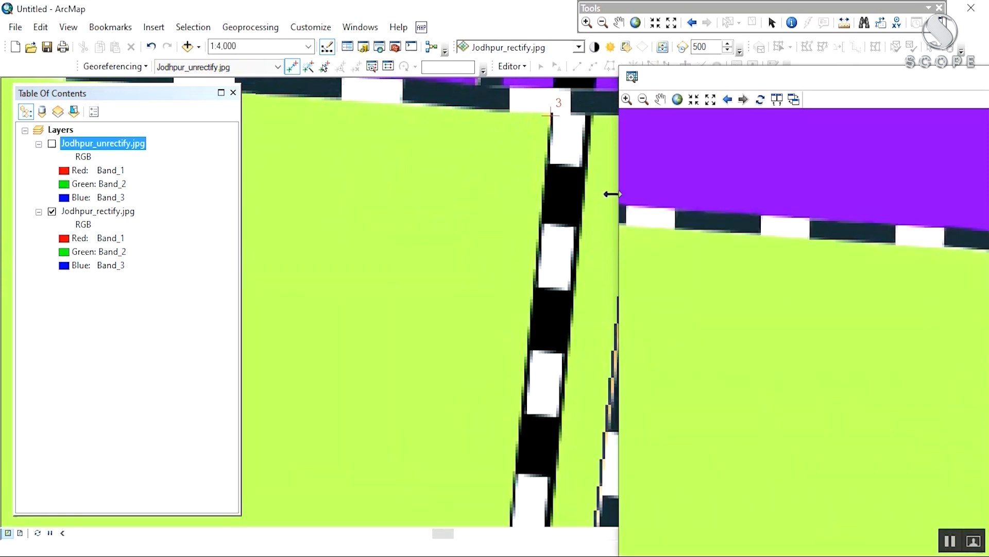
Step: Start the fourth link at the hatched parcel's corner in the unrectified image
{"action": "scroll", "coordinate": [775, 240], "scroll_direction": "down", "scroll_amount": 3}
{"action": "scroll", "coordinate": [775, 239], "scroll_direction": "down", "scroll_amount": 2}
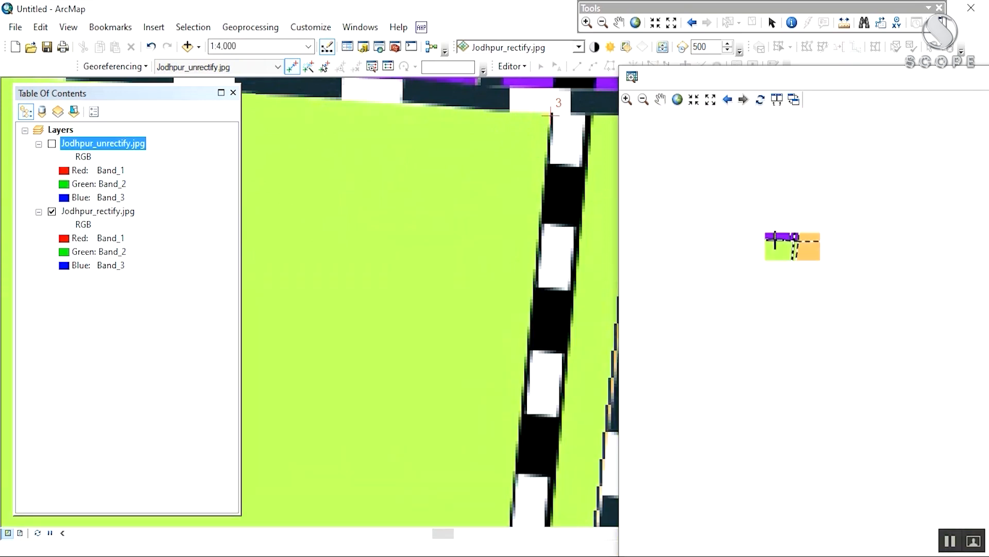
{"action": "scroll", "coordinate": [775, 239], "scroll_direction": "up", "scroll_amount": 4}
{"action": "scroll", "coordinate": [775, 239], "scroll_direction": "down", "scroll_amount": 2}
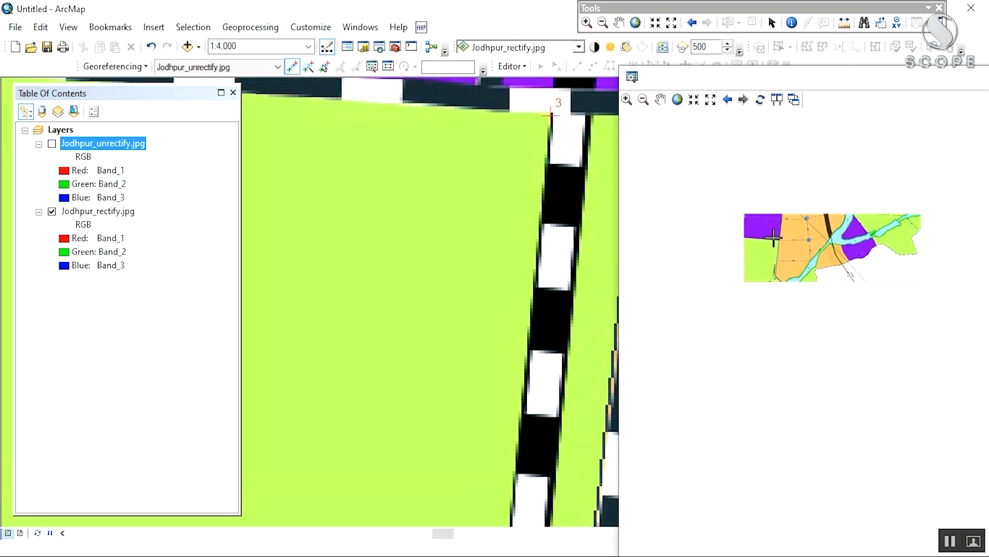
{"action": "left_click_drag", "start_coordinate": [729, 199], "coordinate": [891, 465]}
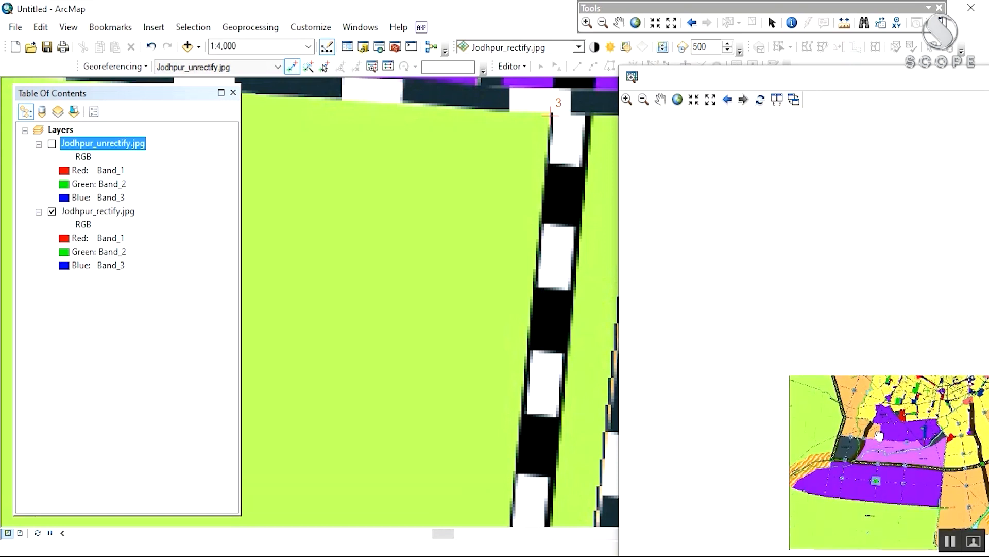
{"action": "scroll", "coordinate": [834, 323], "scroll_direction": "up", "scroll_amount": 5}
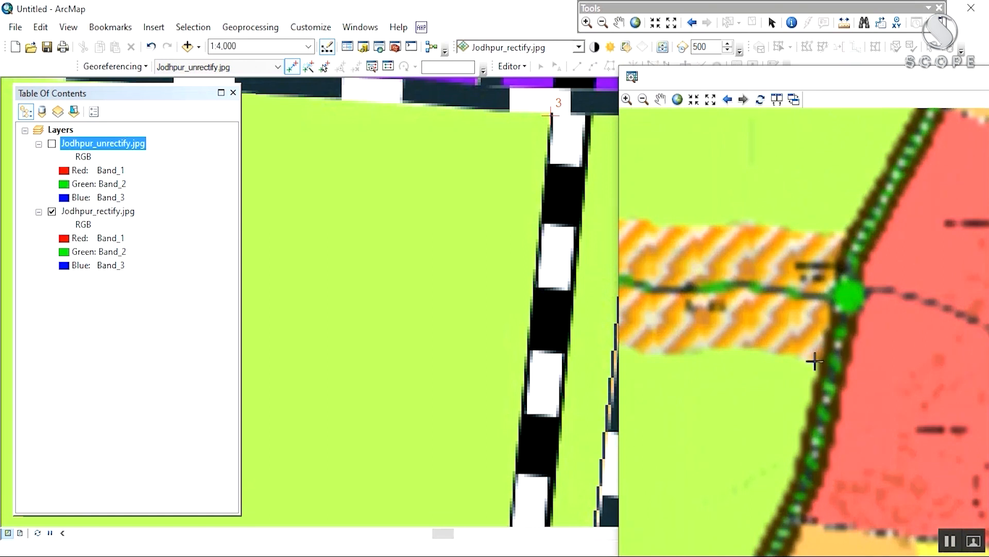
{"action": "scroll", "coordinate": [819, 369], "scroll_direction": "up", "scroll_amount": 4}
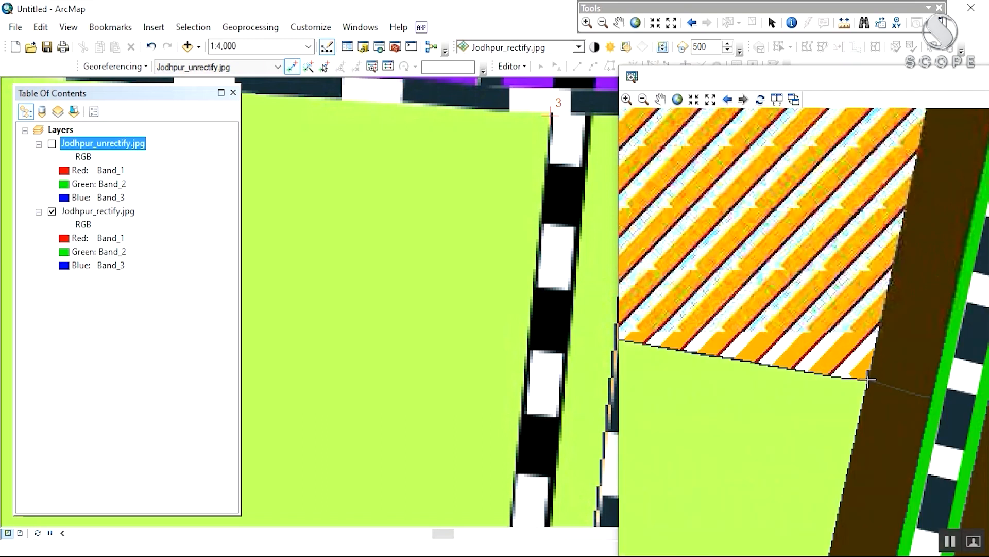
{"action": "left_click", "coordinate": [869, 379]}
Step: Zoom to the city's western edge and place control point 4 at the matching parcel corner
{"action": "scroll", "coordinate": [492, 289], "scroll_direction": "down", "scroll_amount": 5}
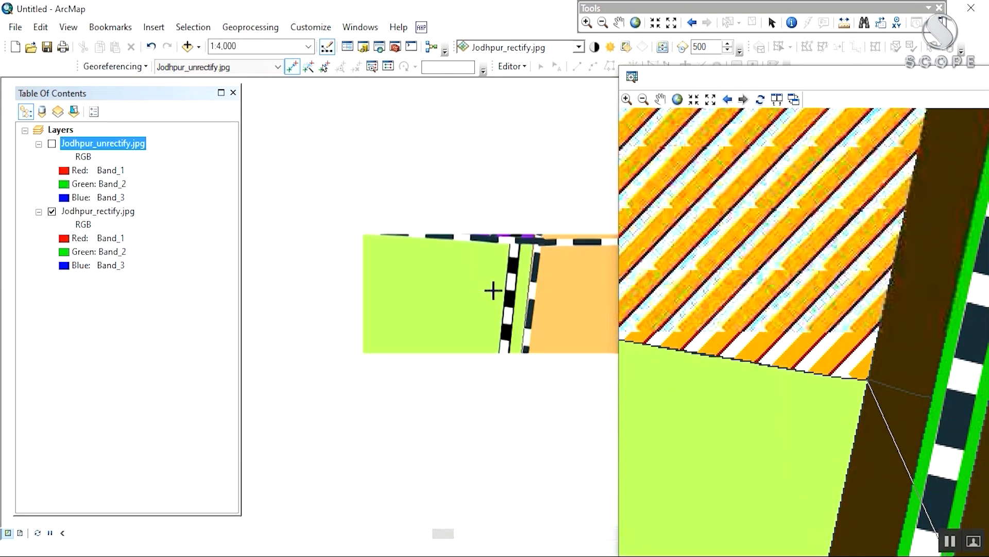
{"action": "scroll", "coordinate": [493, 290], "scroll_direction": "down", "scroll_amount": 5}
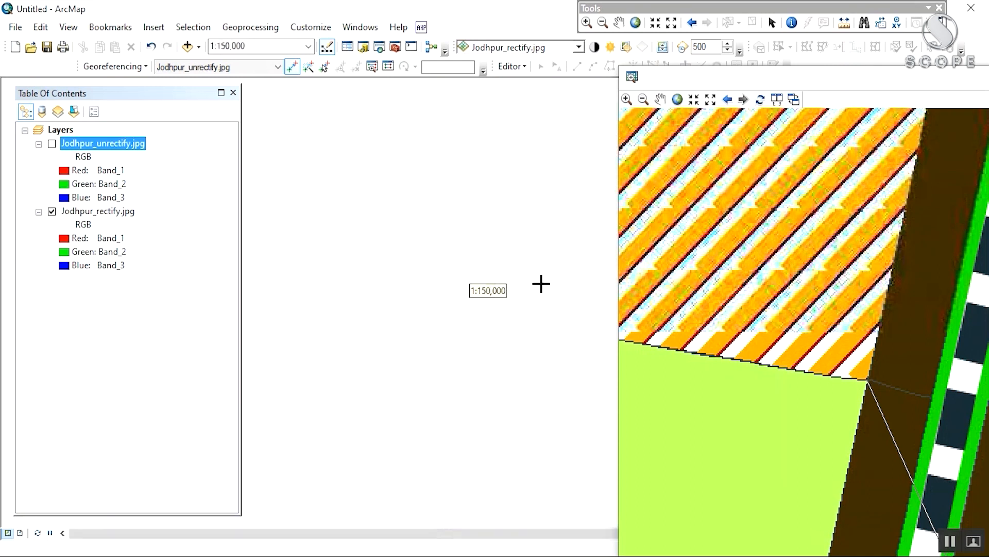
{"action": "scroll", "coordinate": [511, 264], "scroll_direction": "down", "scroll_amount": 5}
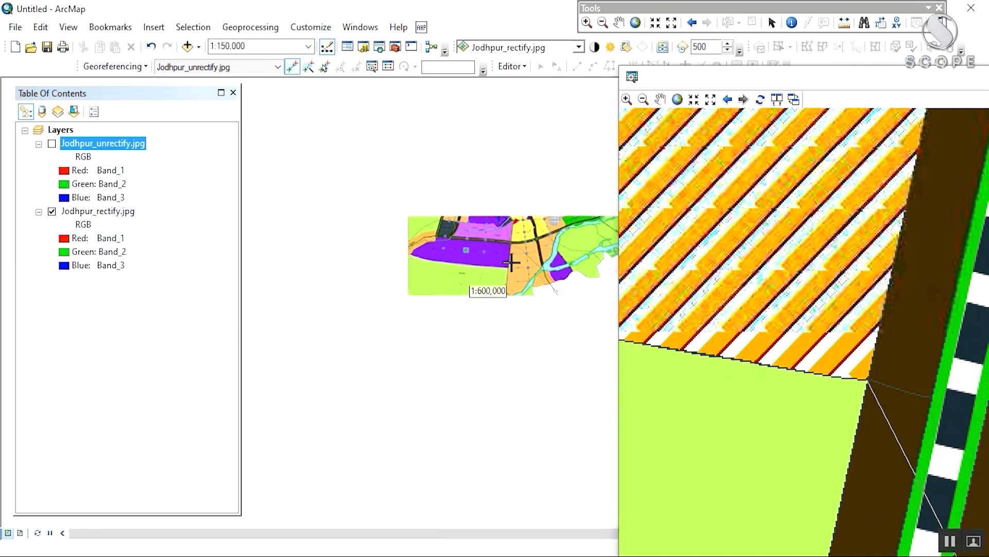
{"action": "left_click_drag", "start_coordinate": [392, 198], "coordinate": [406, 378]}
{"action": "scroll", "coordinate": [413, 353], "scroll_direction": "up", "scroll_amount": 8}
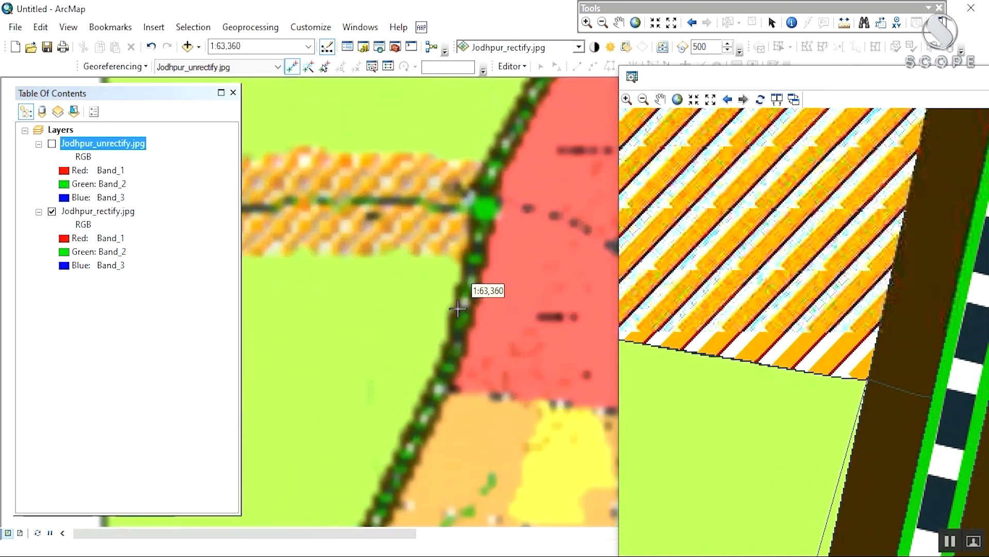
{"action": "scroll", "coordinate": [468, 279], "scroll_direction": "up", "scroll_amount": 3}
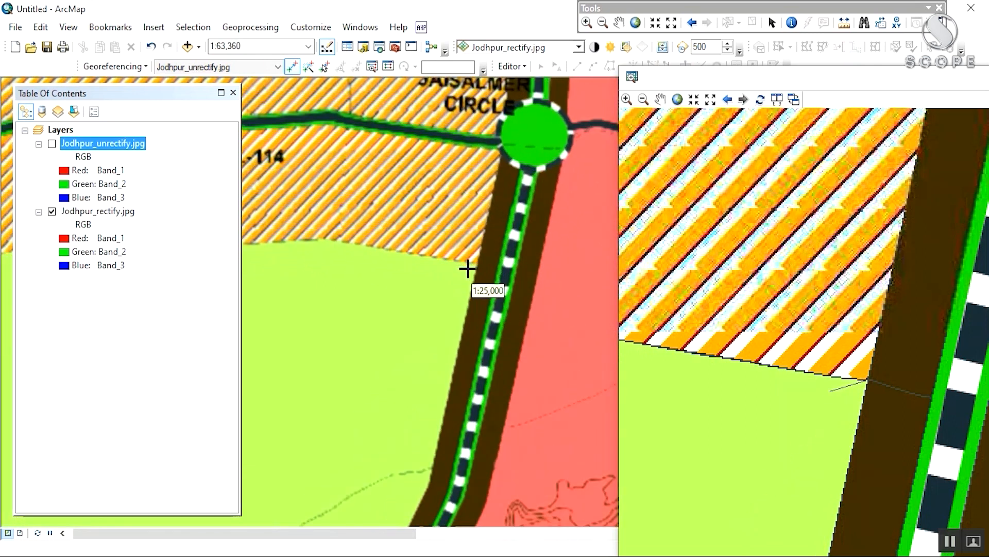
{"action": "scroll", "coordinate": [468, 268], "scroll_direction": "up", "scroll_amount": 2}
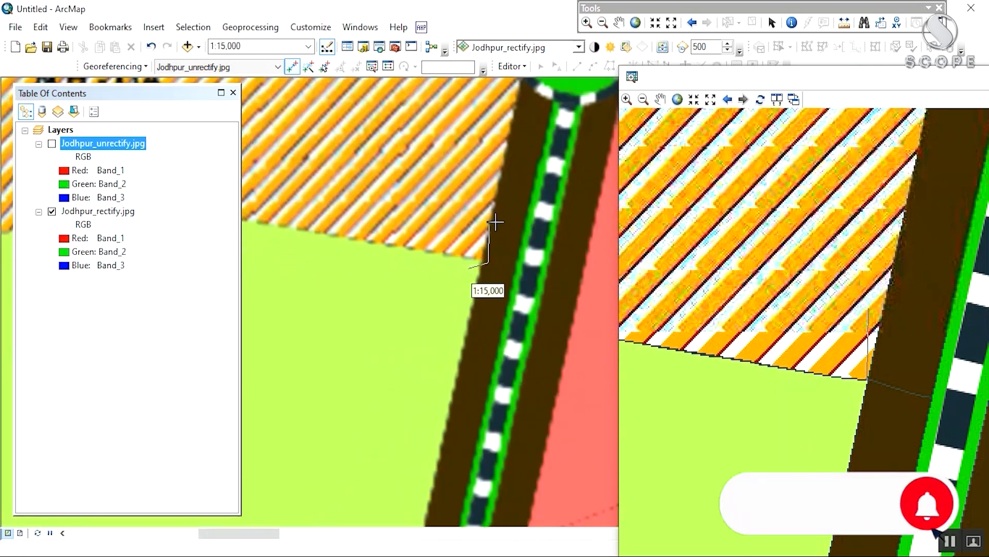
{"action": "left_click", "coordinate": [484, 257]}
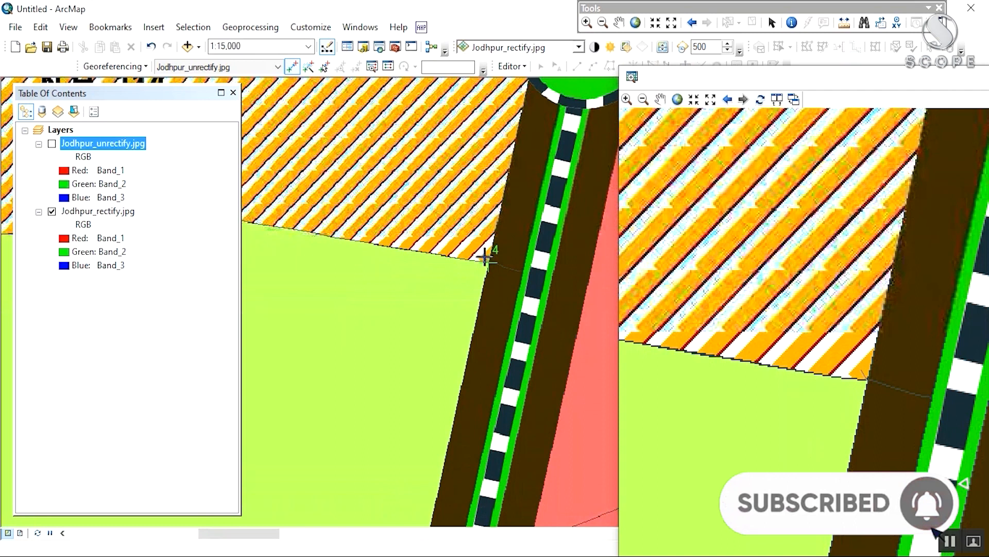
Step: Move the georeferencing Image Viewer aside and close it
{"action": "scroll", "coordinate": [484, 262], "scroll_direction": "up", "scroll_amount": 2}
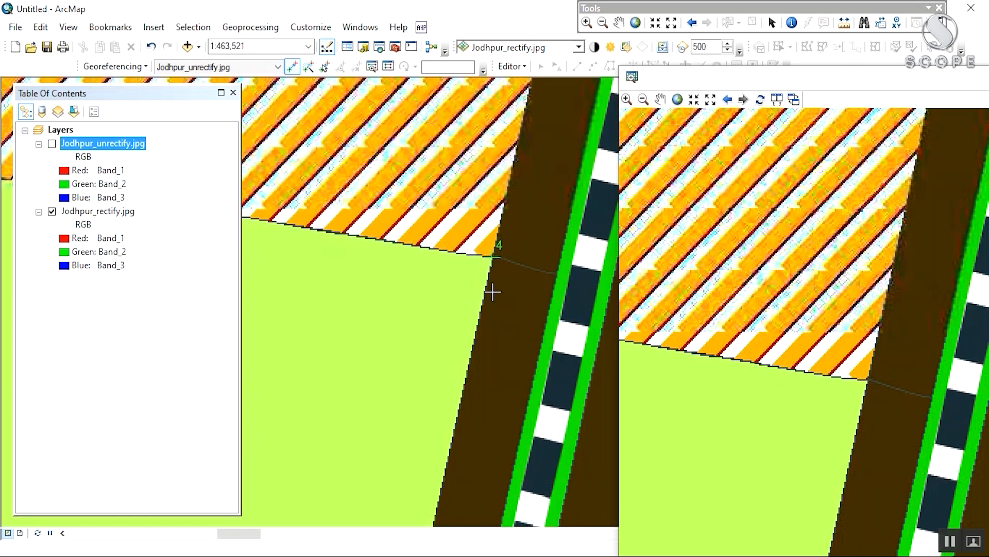
{"action": "scroll", "coordinate": [488, 281], "scroll_direction": "down", "scroll_amount": 5}
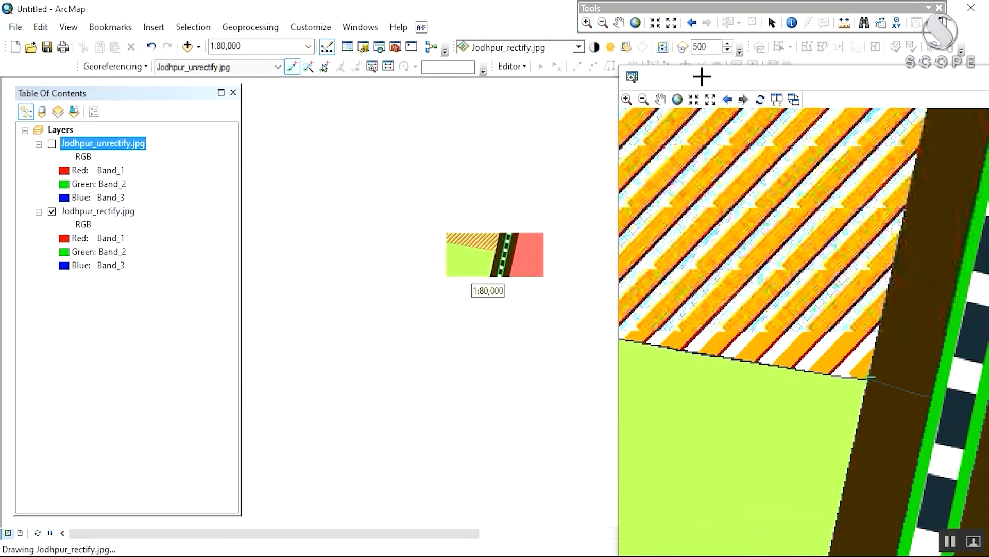
{"action": "left_click_drag", "start_coordinate": [684, 92], "coordinate": [117, 147]}
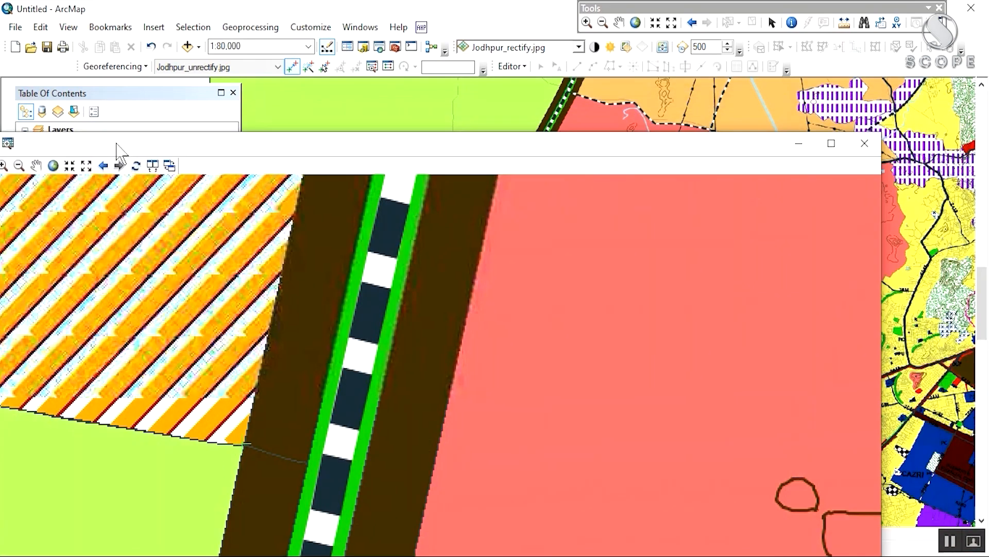
{"action": "left_click", "coordinate": [863, 145]}
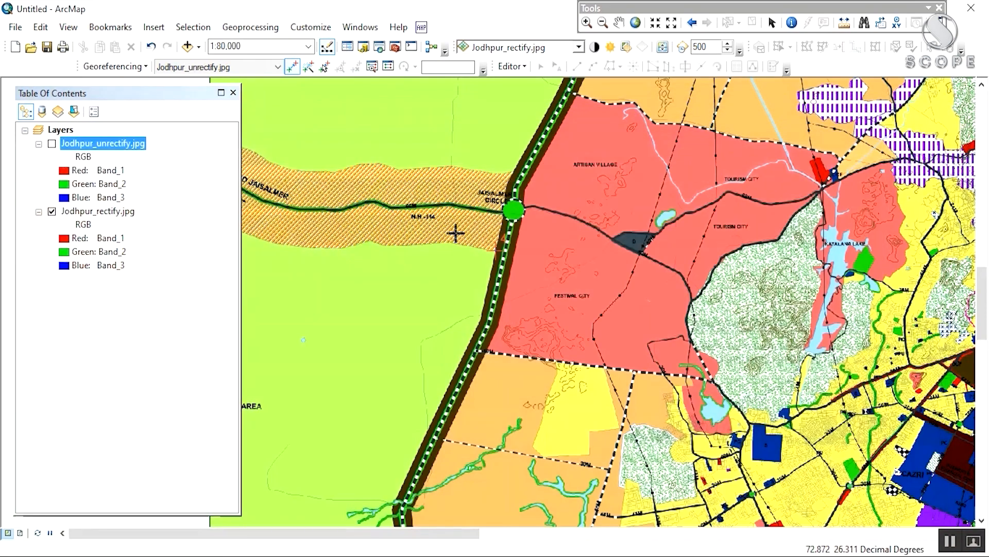
Step: Start a Rectify save from Georeferencing and browse the output workspace to the Georef folder
{"action": "scroll", "coordinate": [456, 240], "scroll_direction": "up", "scroll_amount": 3}
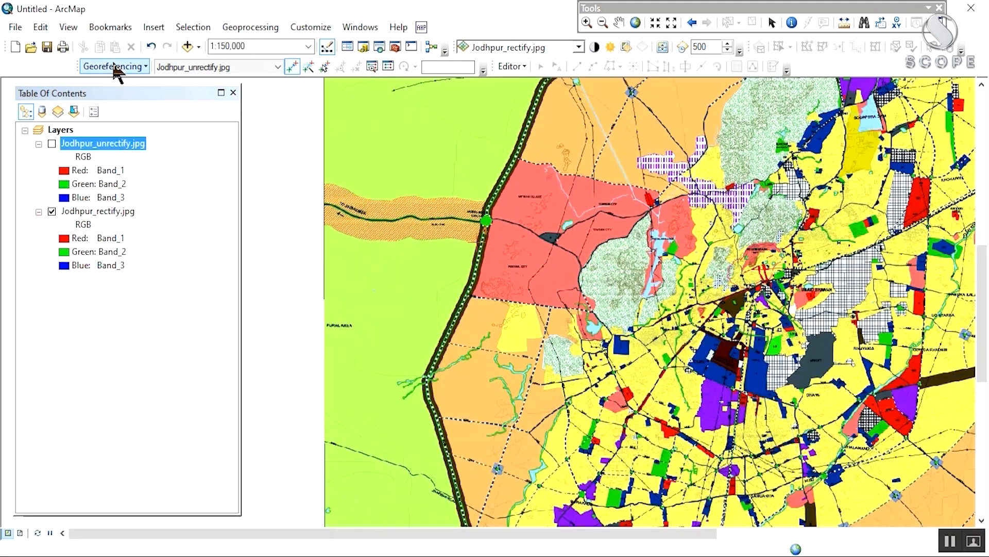
{"action": "left_click", "coordinate": [116, 67]}
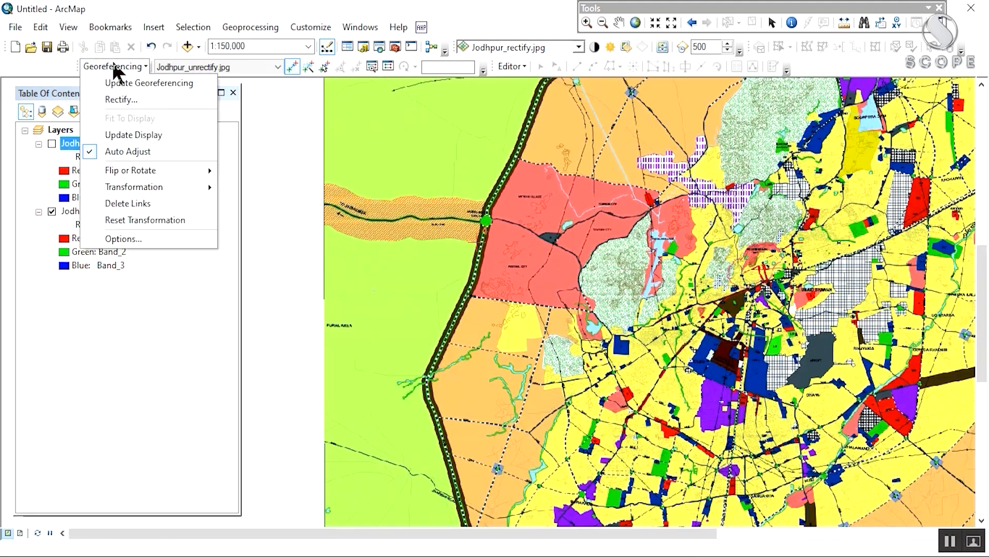
{"action": "left_click", "coordinate": [120, 101]}
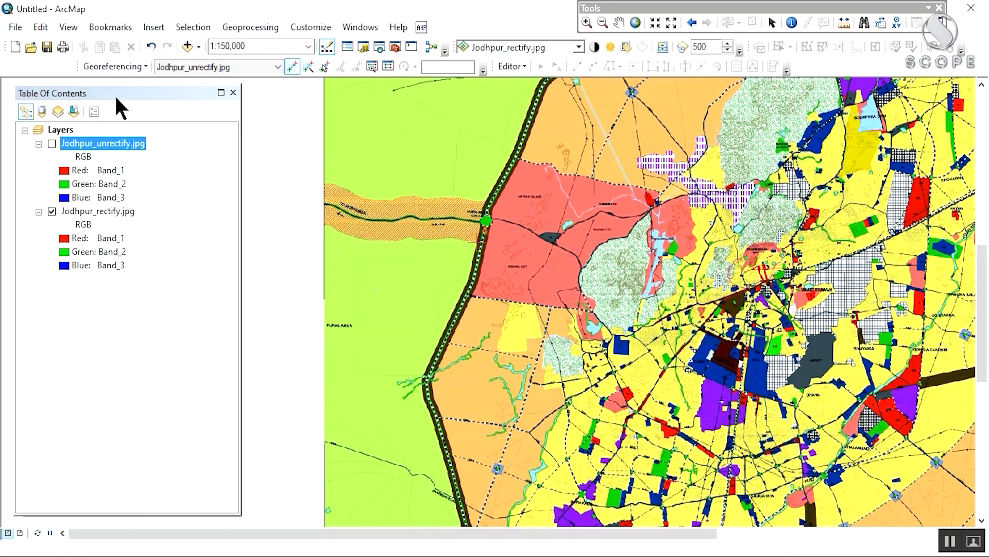
{"action": "left_click", "coordinate": [628, 290]}
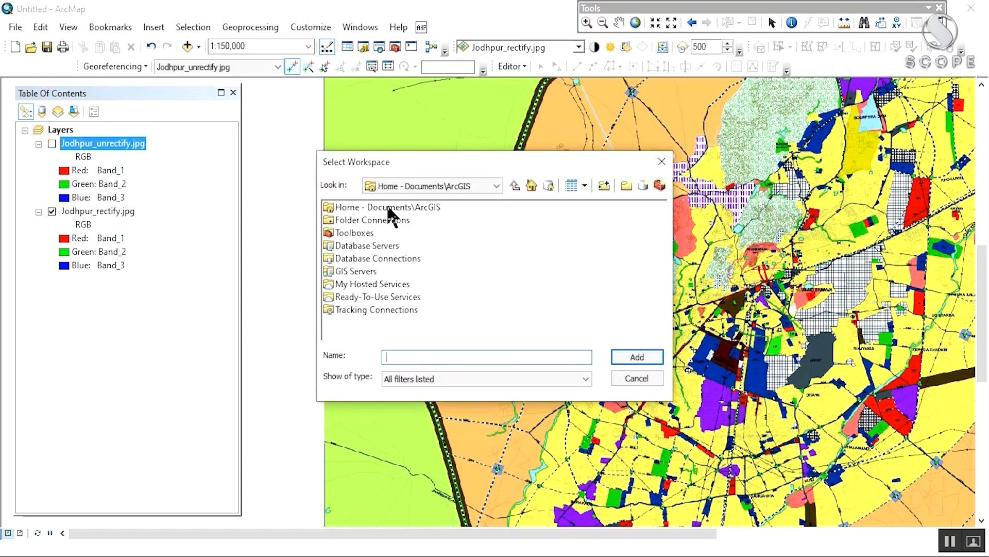
{"action": "double_click", "coordinate": [388, 207]}
{"action": "left_click", "coordinate": [411, 188]}
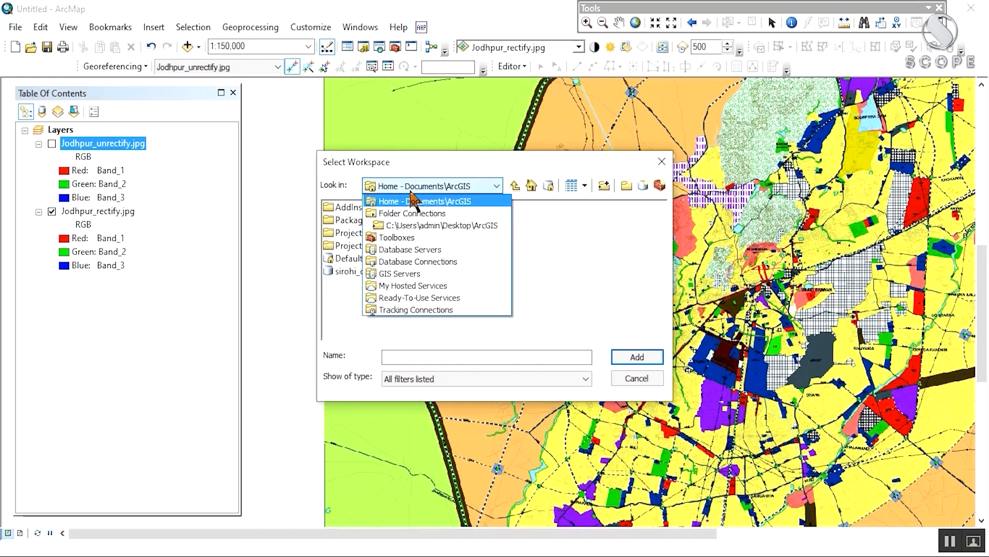
{"action": "left_click", "coordinate": [431, 225]}
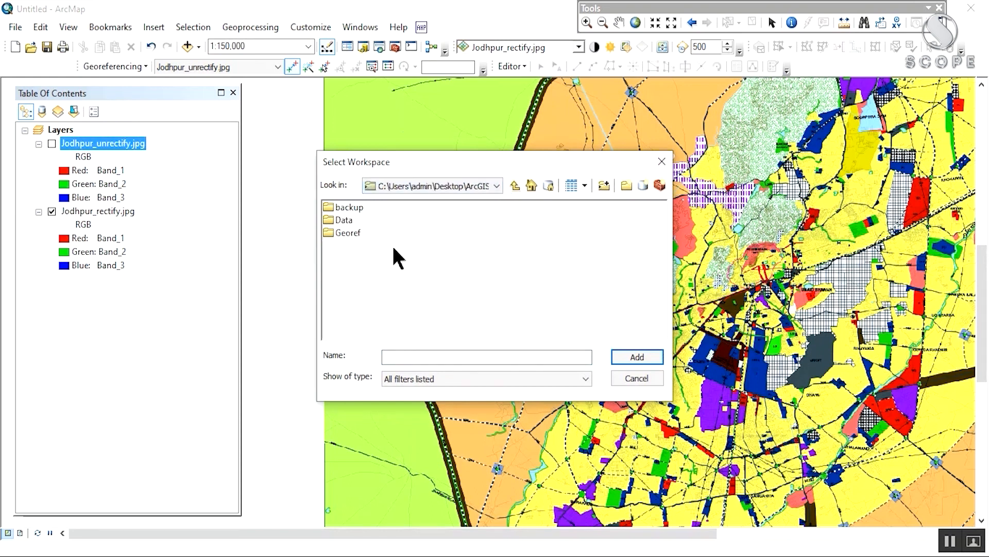
{"action": "double_click", "coordinate": [345, 231]}
Step: Create a new folder named rec in Georef and set it as the output workspace
{"action": "left_click", "coordinate": [426, 353]}
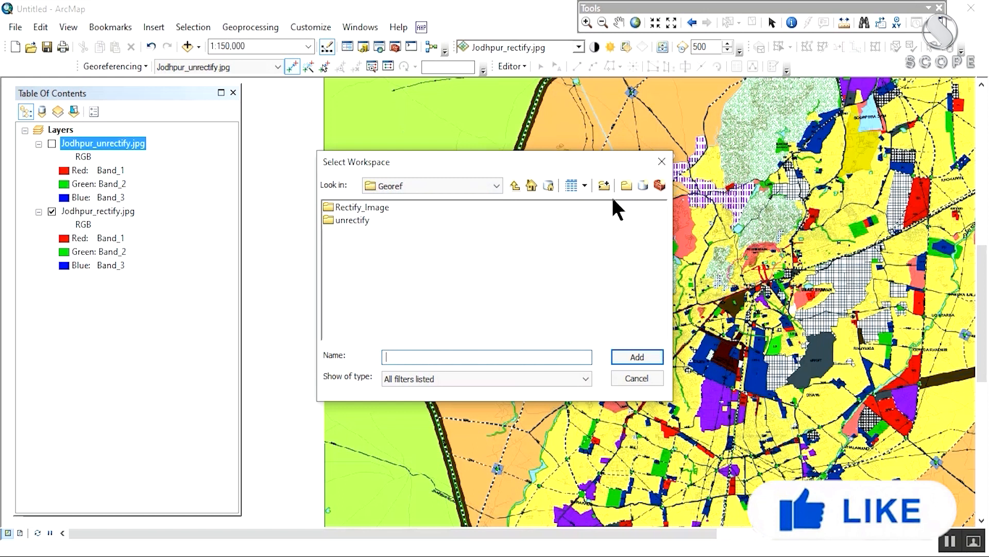
{"action": "left_click", "coordinate": [626, 186]}
{"action": "type", "text": "re4c"}
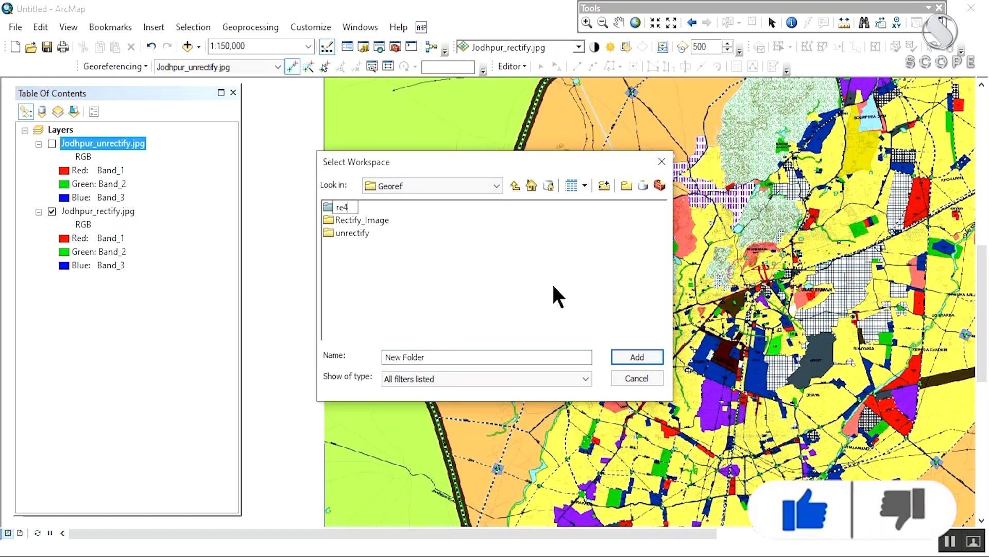
{"action": "key", "text": "BackSpace"}
{"action": "key", "text": "BackSpace"}
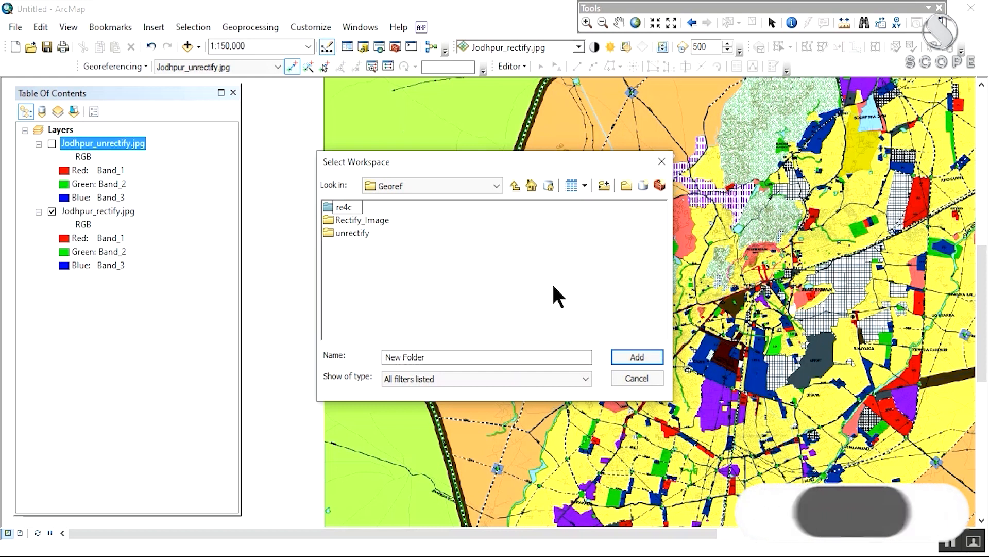
{"action": "type", "text": "c"}
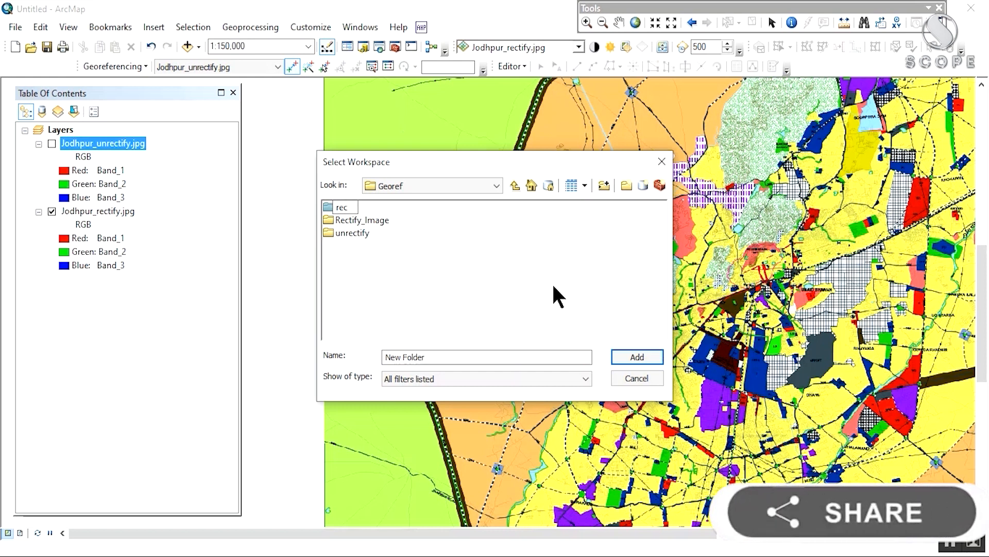
{"action": "left_click", "coordinate": [557, 302]}
{"action": "left_click", "coordinate": [339, 207]}
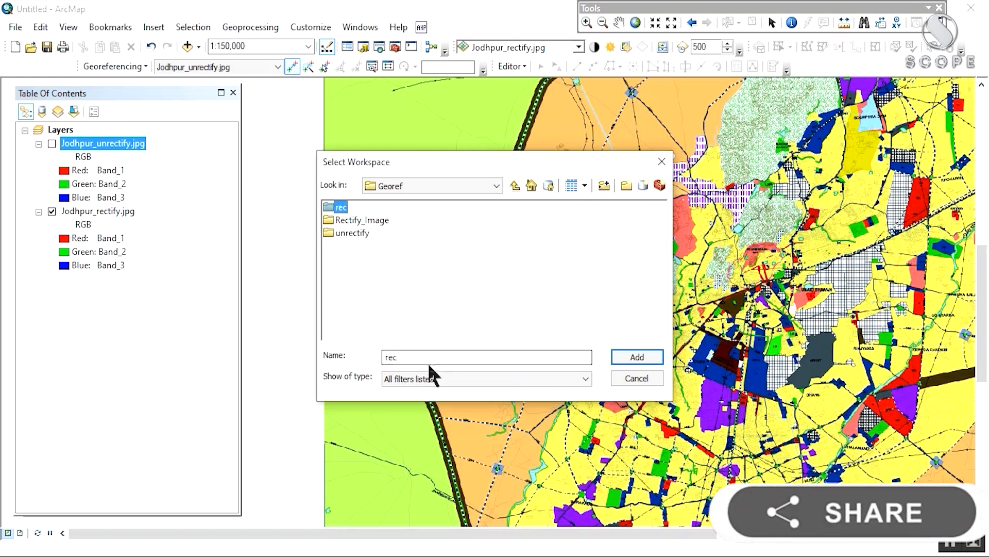
{"action": "left_click", "coordinate": [635, 361]}
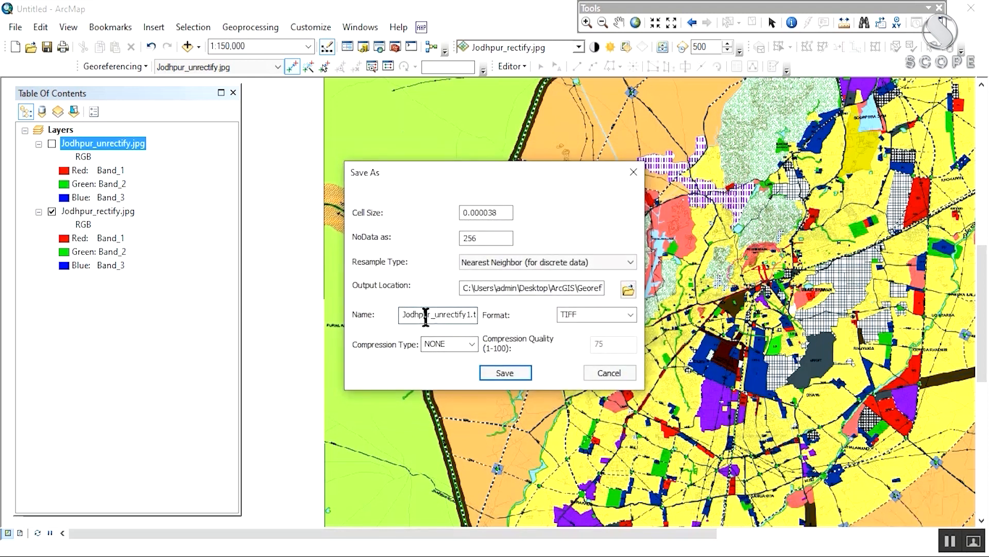
Step: Choose TIFF as the output format and save the rectified Jodhpur_unrectify1.tif
{"action": "left_click", "coordinate": [630, 314]}
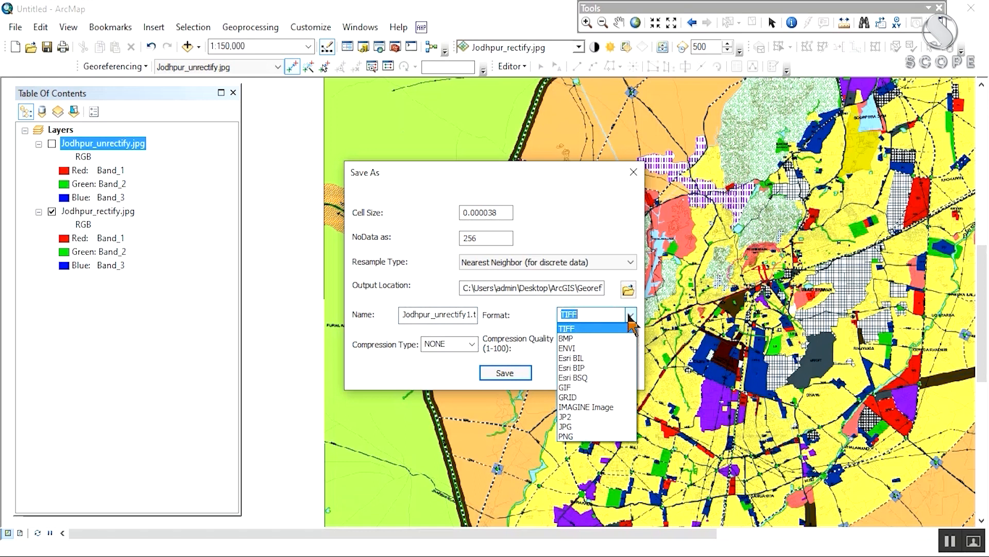
{"action": "key", "text": "Down"}
{"action": "key", "text": "Down"}
{"action": "key", "text": "Down"}
{"action": "key", "text": "Down"}
{"action": "key", "text": "Down"}
{"action": "key", "text": "Down"}
{"action": "key", "text": "Down"}
{"action": "key", "text": "Down"}
{"action": "key", "text": "Down"}
{"action": "key", "text": "Down"}
{"action": "key", "text": "Return"}
{"action": "left_click", "coordinate": [631, 316]}
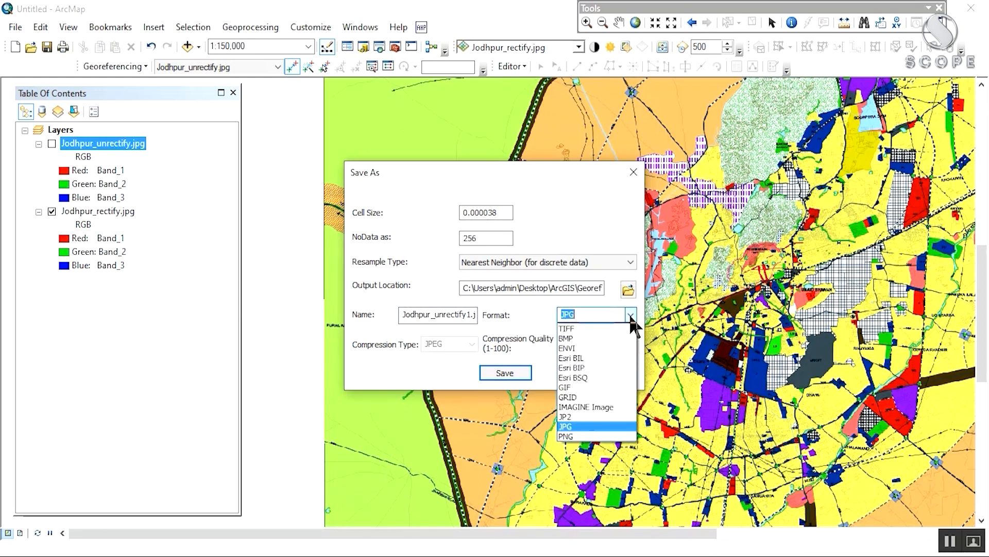
{"action": "left_click", "coordinate": [565, 330]}
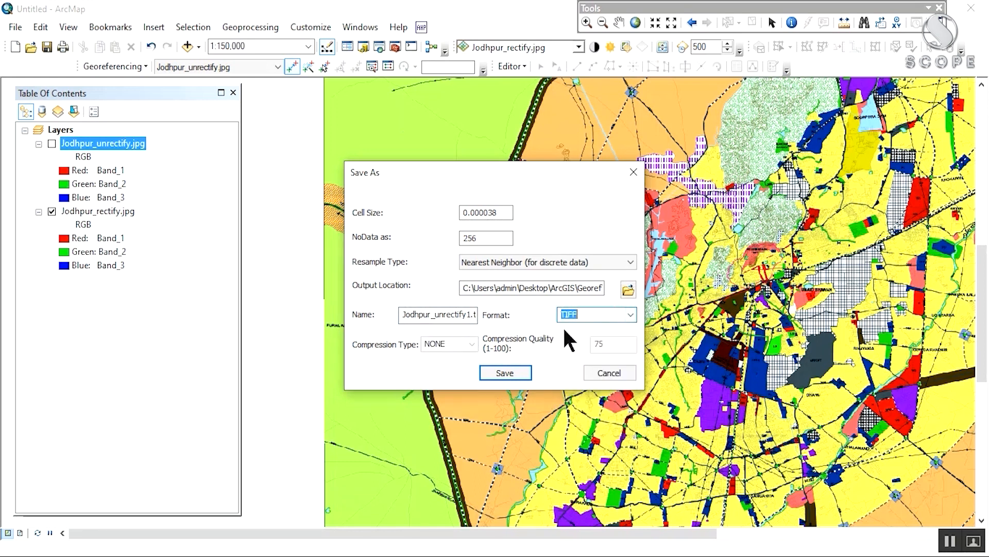
{"action": "left_click", "coordinate": [508, 372]}
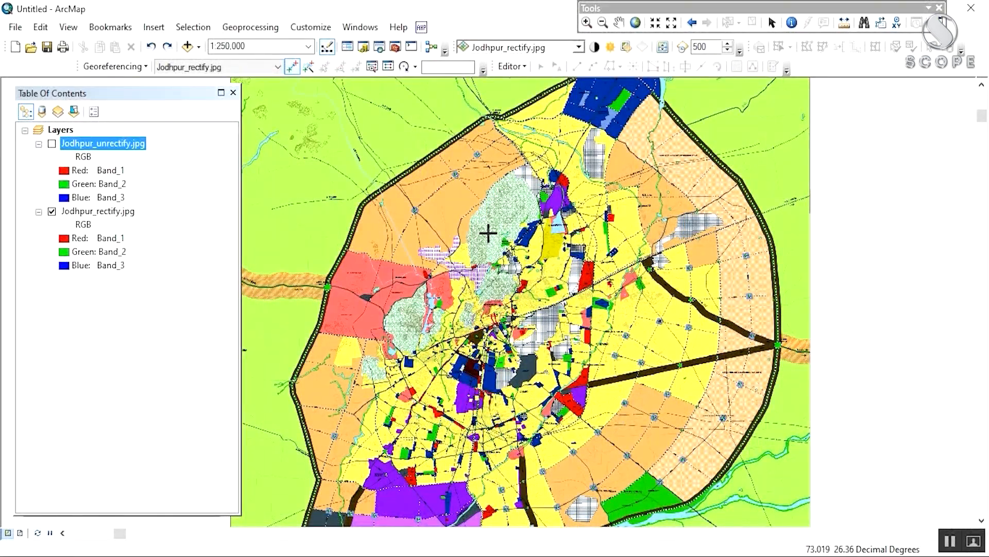
Step: Recentre the map and remove the Jodhpur_unrectify.jpg layer from the Table Of Contents
{"action": "left_click_drag", "start_coordinate": [477, 234], "coordinate": [571, 282]}
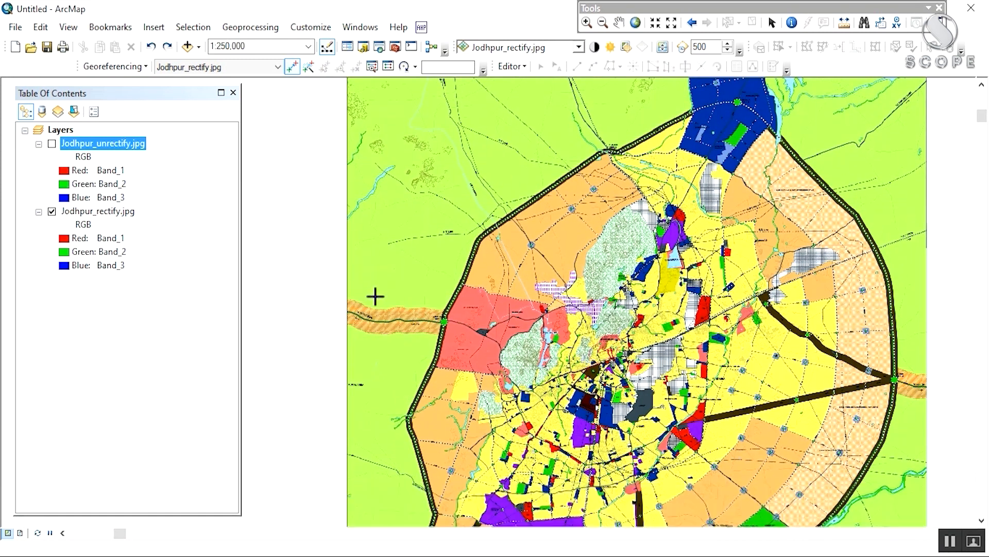
{"action": "right_click", "coordinate": [135, 142]}
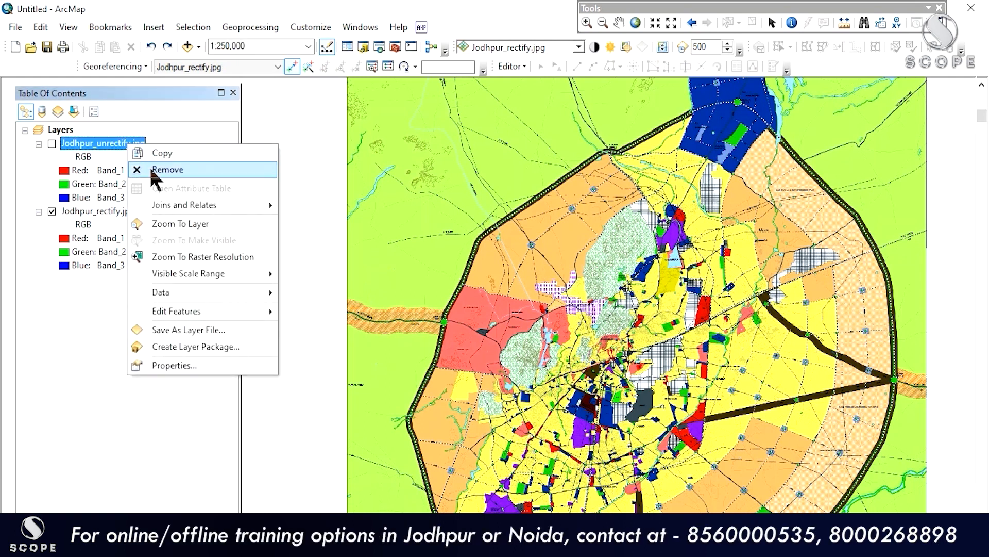
{"action": "left_click", "coordinate": [152, 172]}
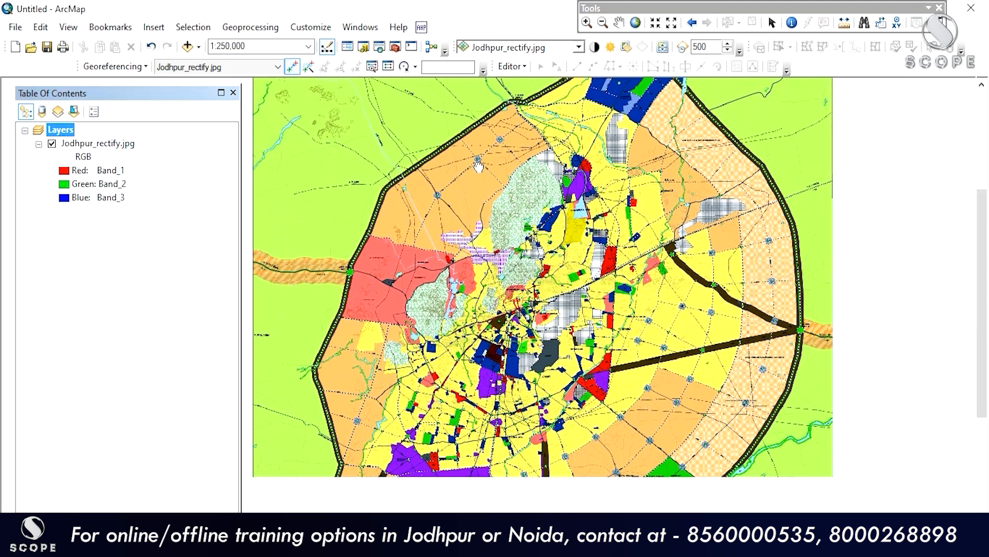
Step: Dock the Catalog window on the right and refresh the Georef folder
{"action": "left_click", "coordinate": [363, 48]}
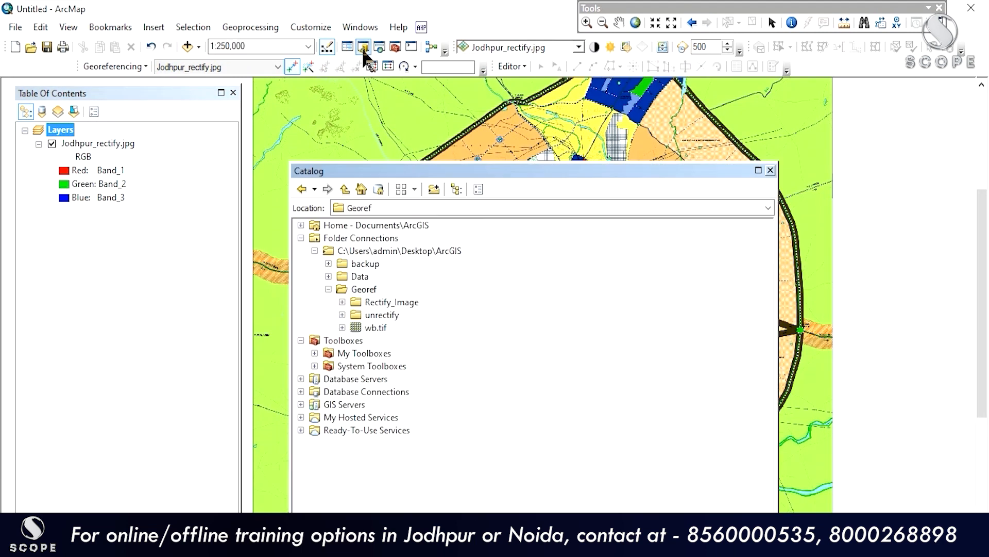
{"action": "left_click_drag", "start_coordinate": [478, 165], "coordinate": [784, 88]}
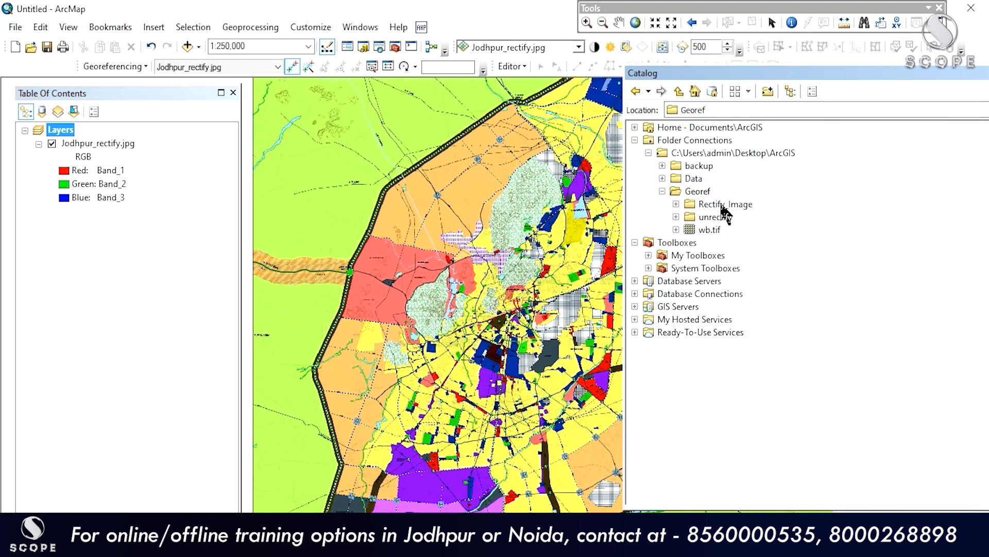
{"action": "left_click", "coordinate": [701, 191]}
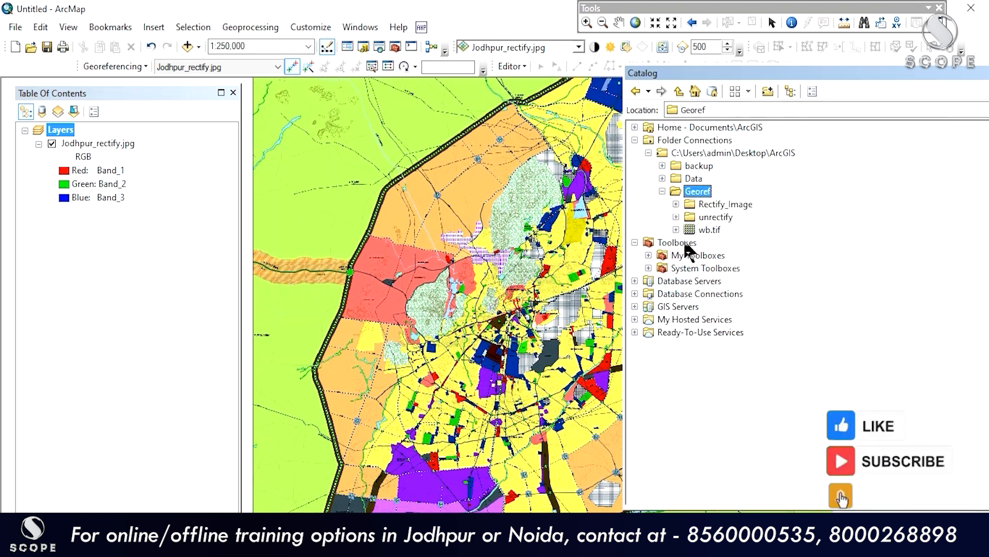
{"action": "right_click", "coordinate": [703, 196]}
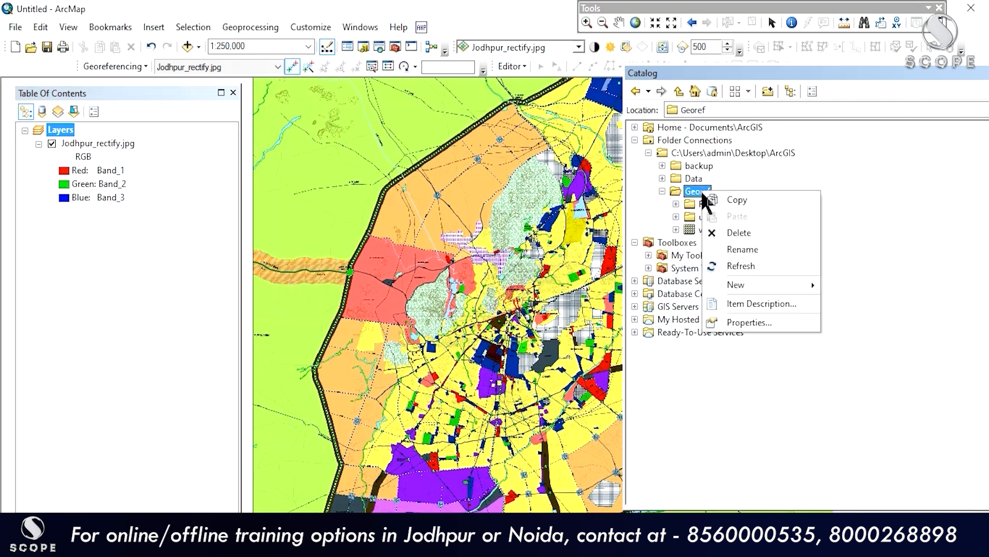
{"action": "left_click", "coordinate": [742, 266]}
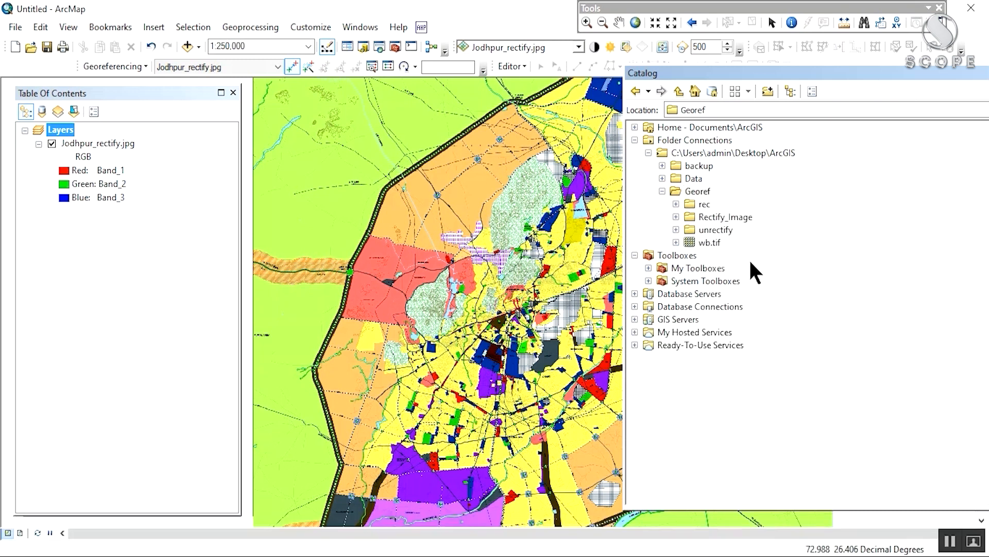
Step: Expand rec and drag Jodhpur_unrectify1.tif into the map's layers
{"action": "left_click", "coordinate": [676, 204]}
{"action": "left_click_drag", "start_coordinate": [768, 72], "coordinate": [809, 82]}
{"action": "left_click", "coordinate": [810, 228]}
{"action": "left_click_drag", "start_coordinate": [811, 232], "coordinate": [165, 129]}
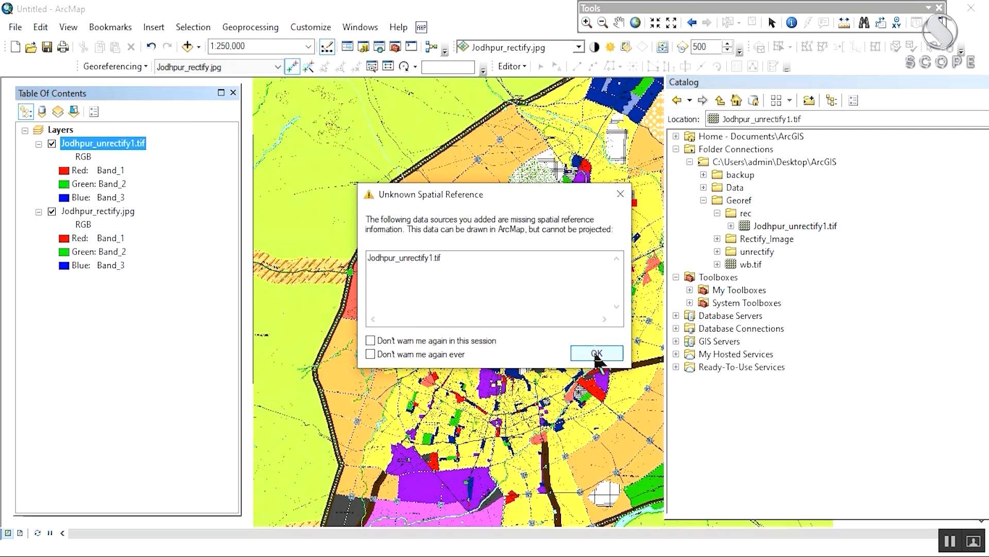
{"action": "left_click", "coordinate": [596, 353]}
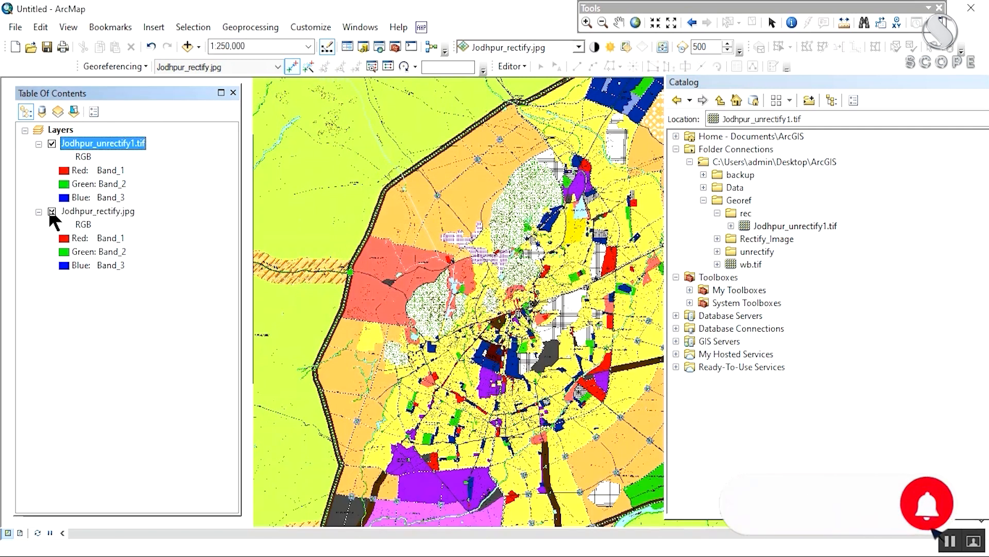
{"action": "scroll", "coordinate": [499, 227], "scroll_direction": "down", "scroll_amount": 3}
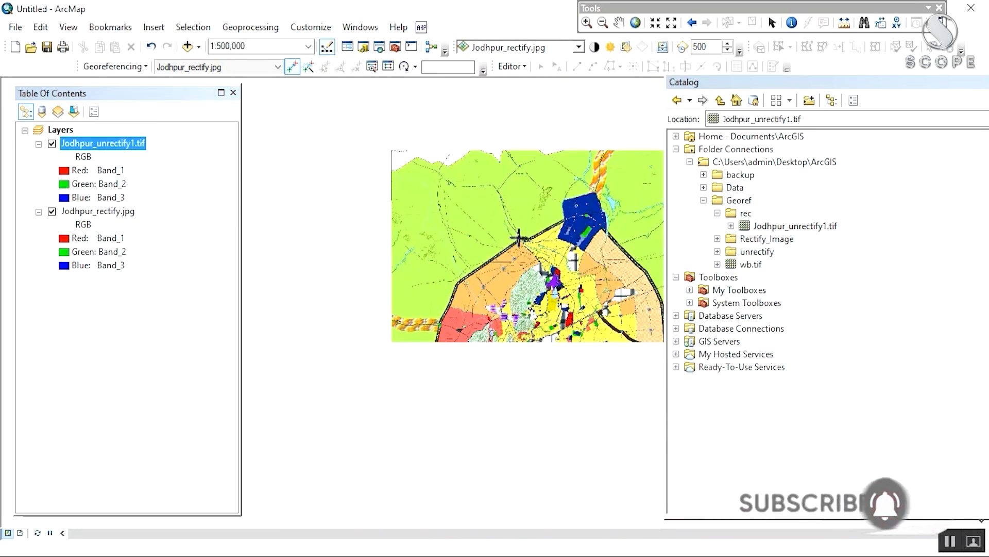
{"action": "scroll", "coordinate": [379, 164], "scroll_direction": "down", "scroll_amount": 1}
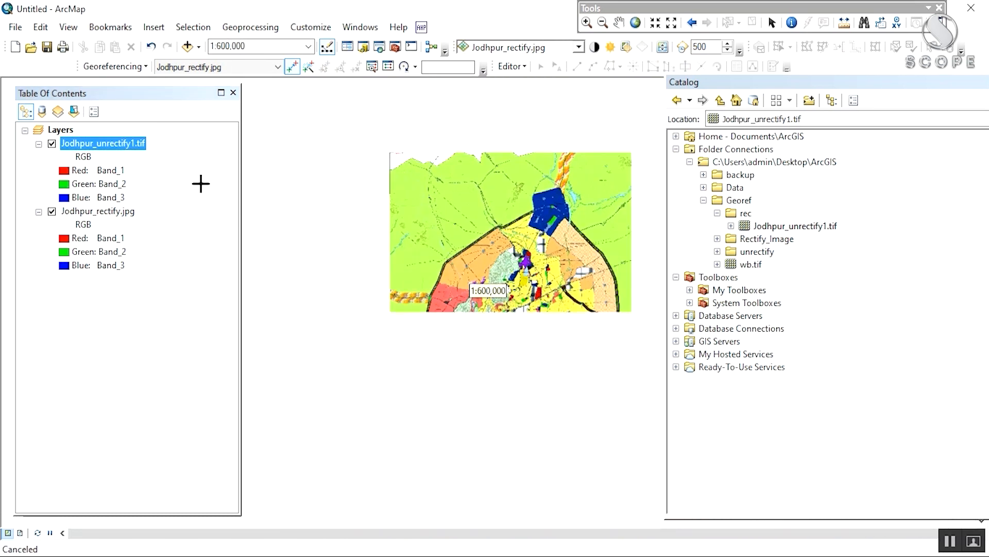
{"action": "right_click", "coordinate": [132, 147]}
{"action": "left_click", "coordinate": [145, 169]}
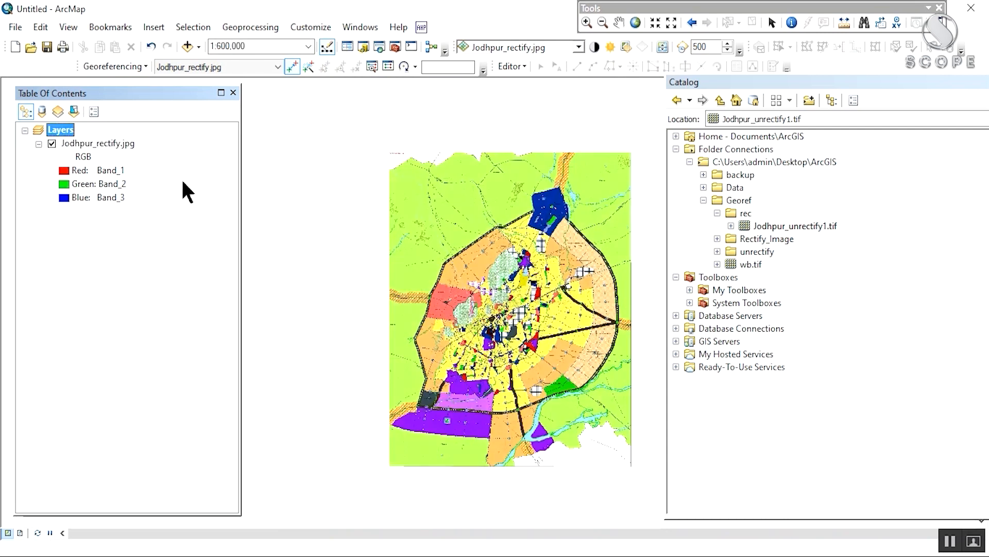
Step: Open Jodhpur_unrectify1.tif's Properties from the Catalog and scroll to its Undefined spatial reference
{"action": "right_click", "coordinate": [780, 227]}
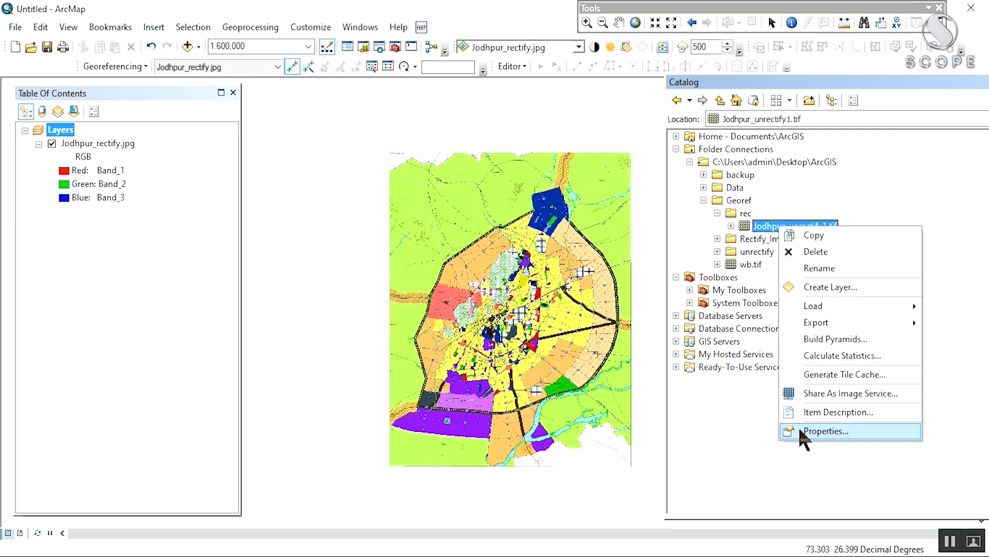
{"action": "left_click", "coordinate": [808, 438]}
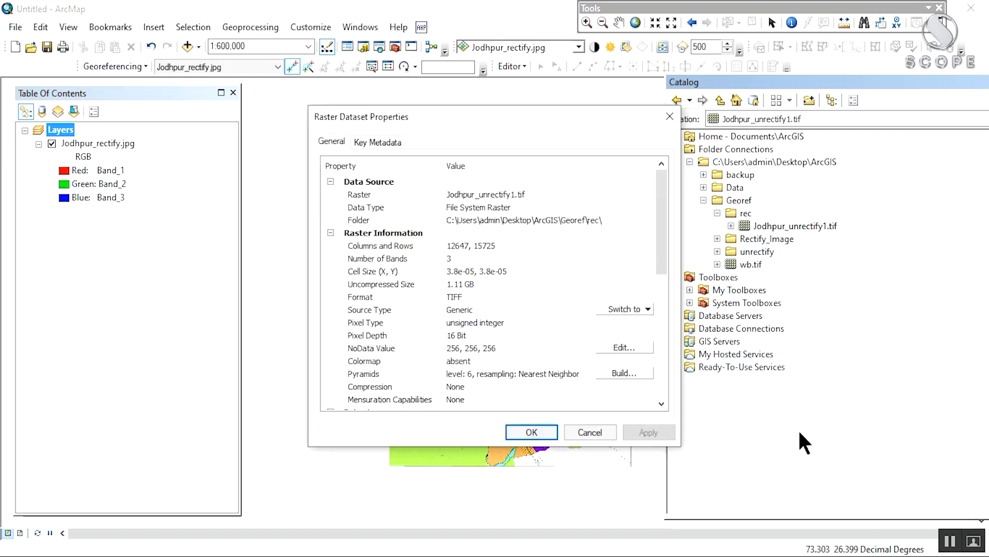
{"action": "scroll", "coordinate": [583, 324], "scroll_direction": "down", "scroll_amount": 4}
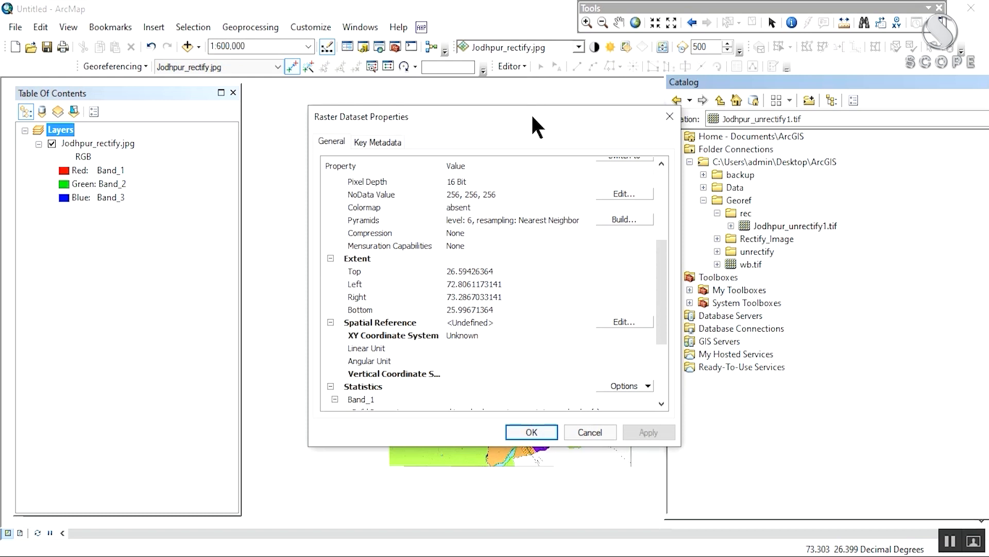
{"action": "left_click_drag", "start_coordinate": [533, 117], "coordinate": [509, 90]}
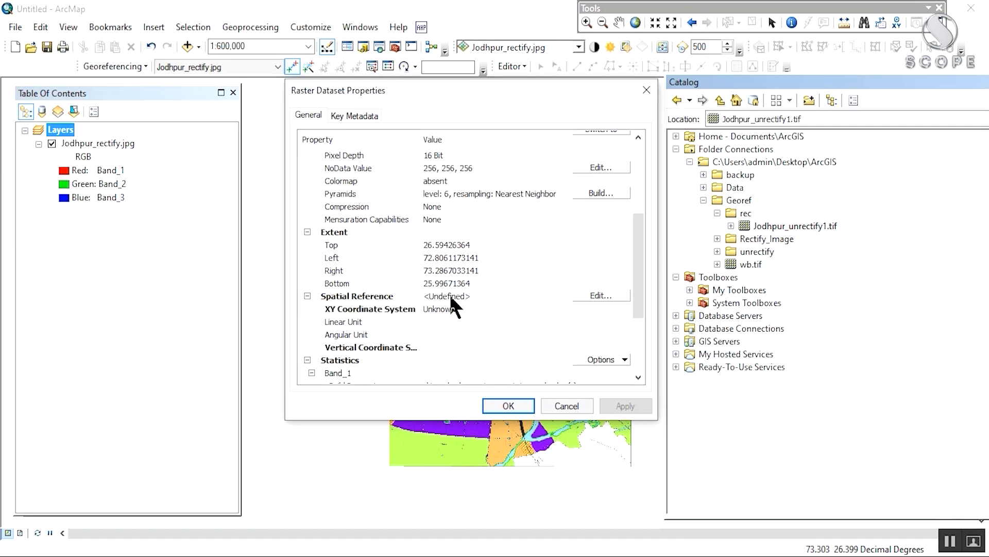
Step: Edit the raster's spatial reference, expanding Projected > UTM > WGS 1984 > Northern Hemisphere
{"action": "left_click", "coordinate": [601, 293]}
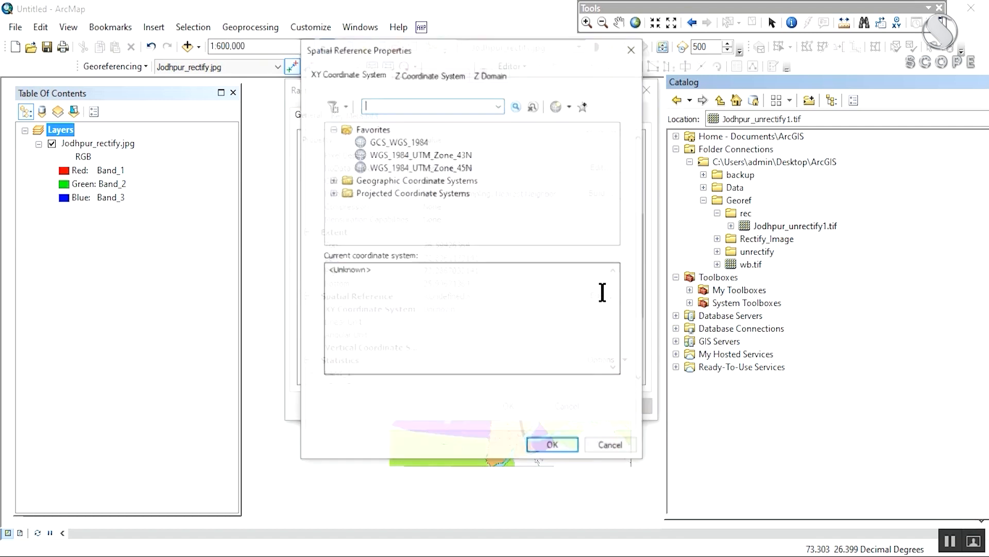
{"action": "left_click", "coordinate": [333, 192]}
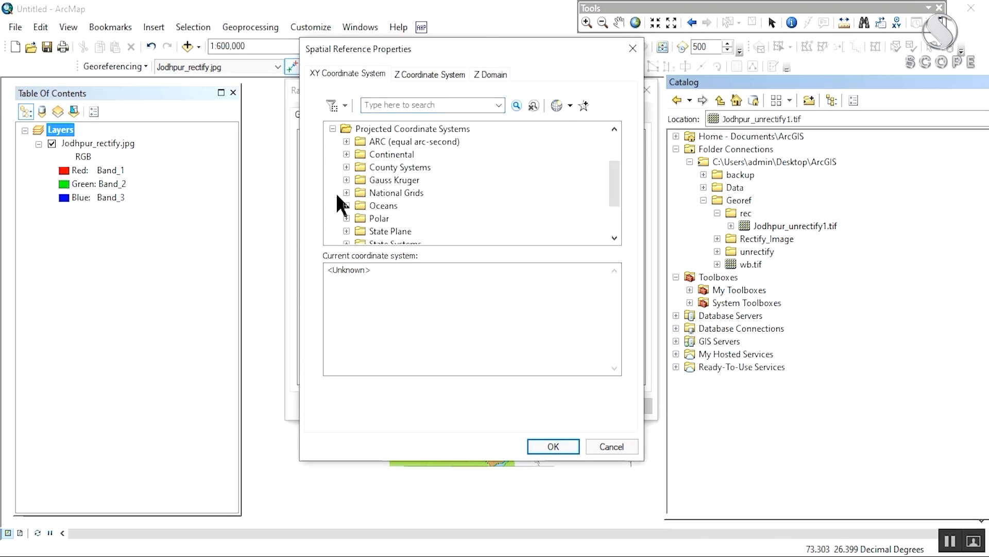
{"action": "scroll", "coordinate": [342, 204], "scroll_direction": "down", "scroll_amount": 2}
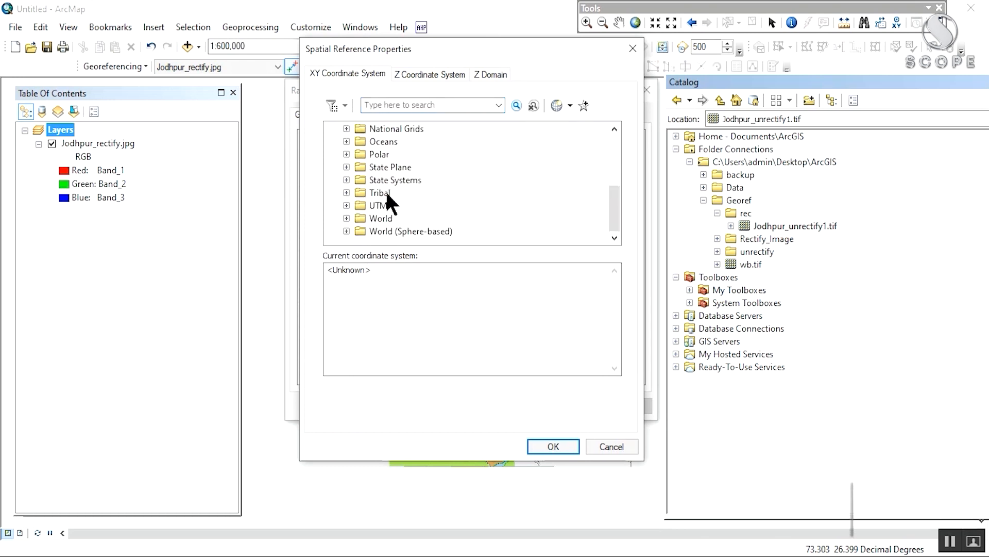
{"action": "left_click", "coordinate": [346, 205]}
{"action": "scroll", "coordinate": [344, 205], "scroll_direction": "down", "scroll_amount": 3}
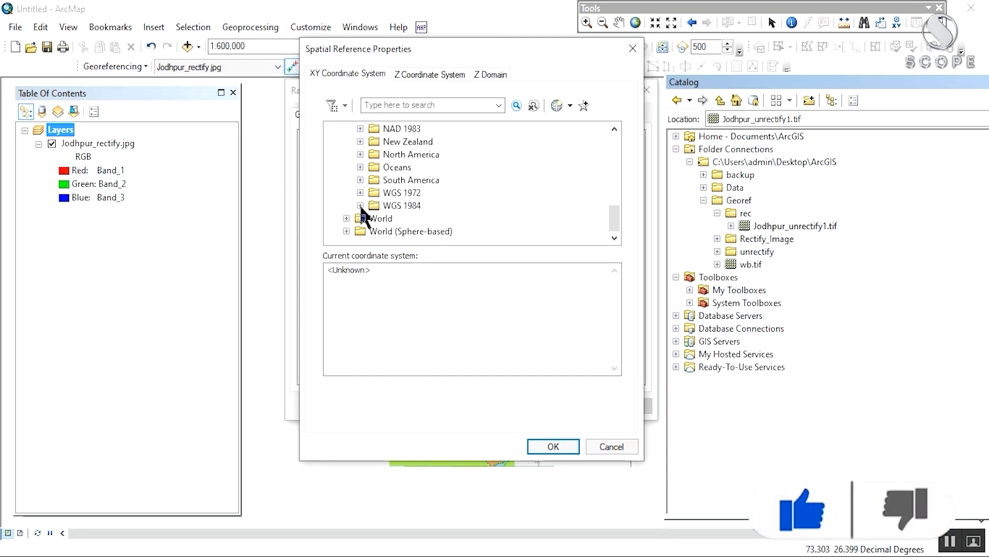
{"action": "left_click", "coordinate": [360, 206]}
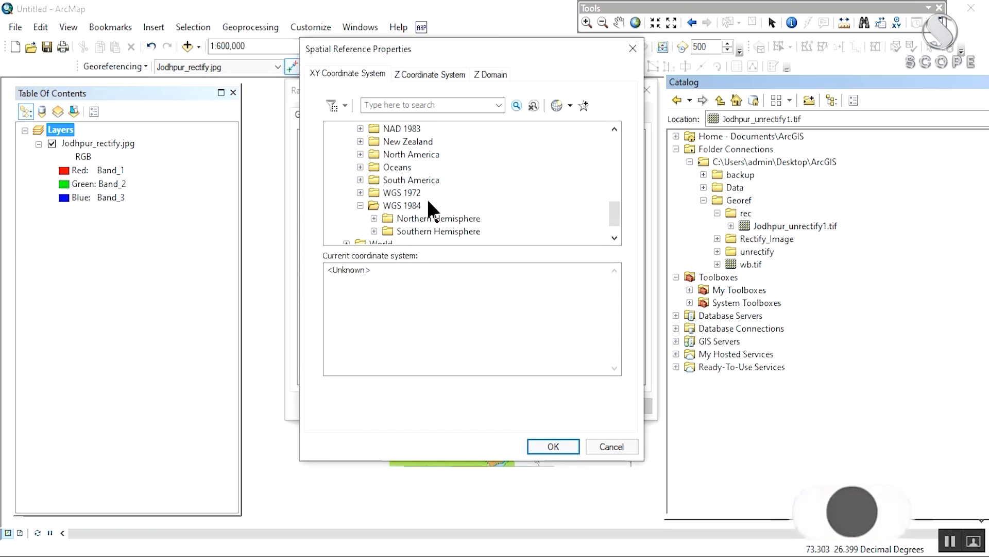
{"action": "scroll", "coordinate": [422, 205], "scroll_direction": "down", "scroll_amount": 1}
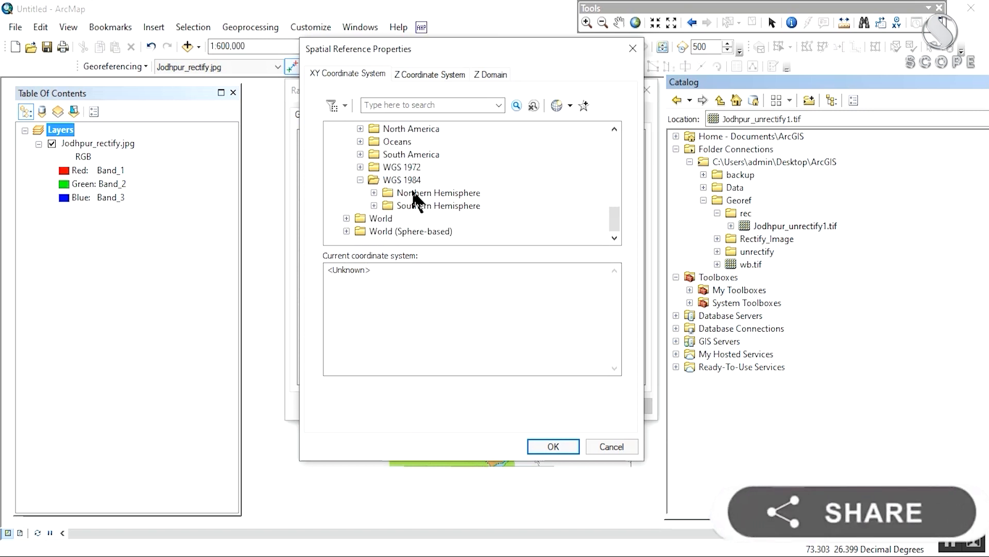
{"action": "double_click", "coordinate": [379, 193]}
Step: Select WGS 1984 UTM Zone 43N, confirm it, and apply it to the raster
{"action": "scroll", "coordinate": [380, 203], "scroll_direction": "down", "scroll_amount": 7}
{"action": "scroll", "coordinate": [379, 203], "scroll_direction": "down", "scroll_amount": 9}
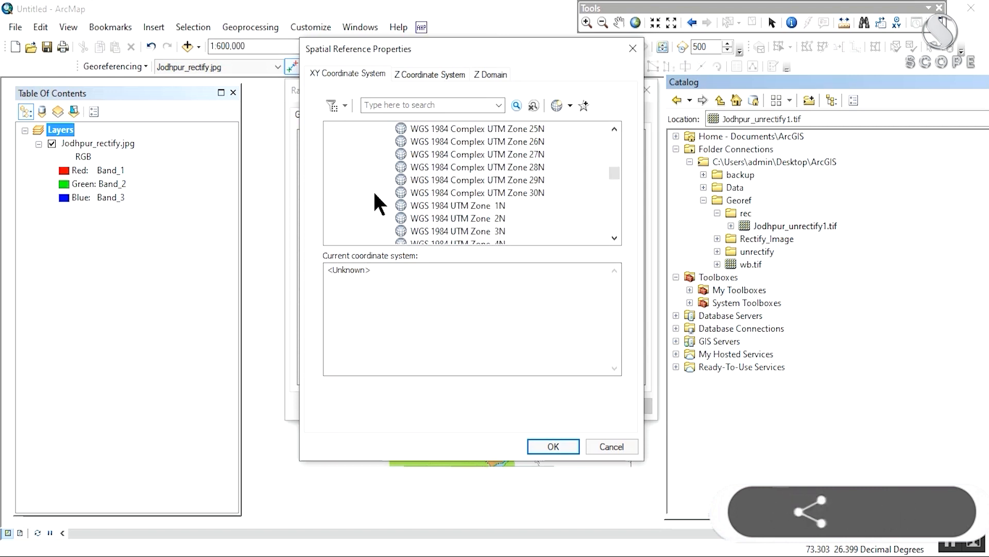
{"action": "scroll", "coordinate": [379, 203], "scroll_direction": "down", "scroll_amount": 3}
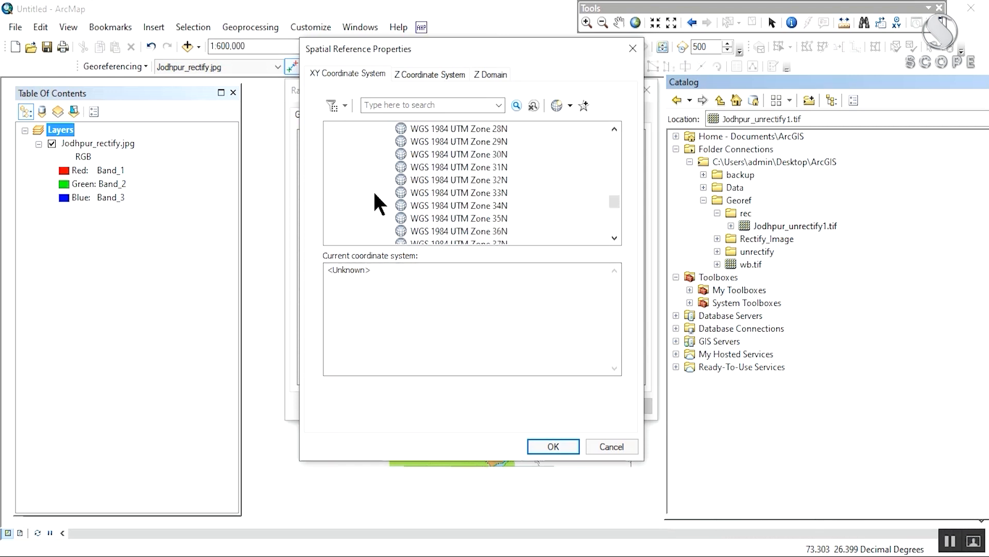
{"action": "scroll", "coordinate": [379, 203], "scroll_direction": "down", "scroll_amount": 2}
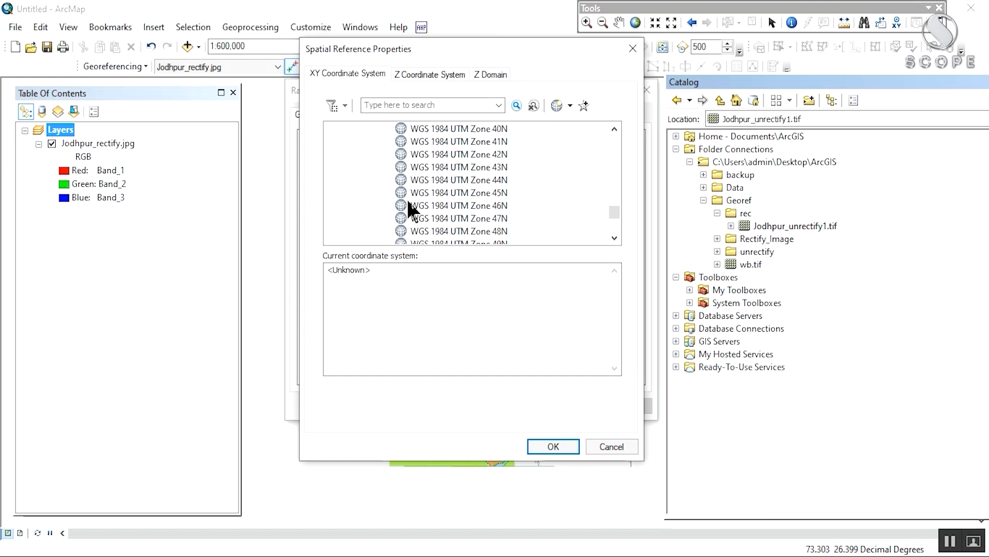
{"action": "left_click", "coordinate": [434, 168]}
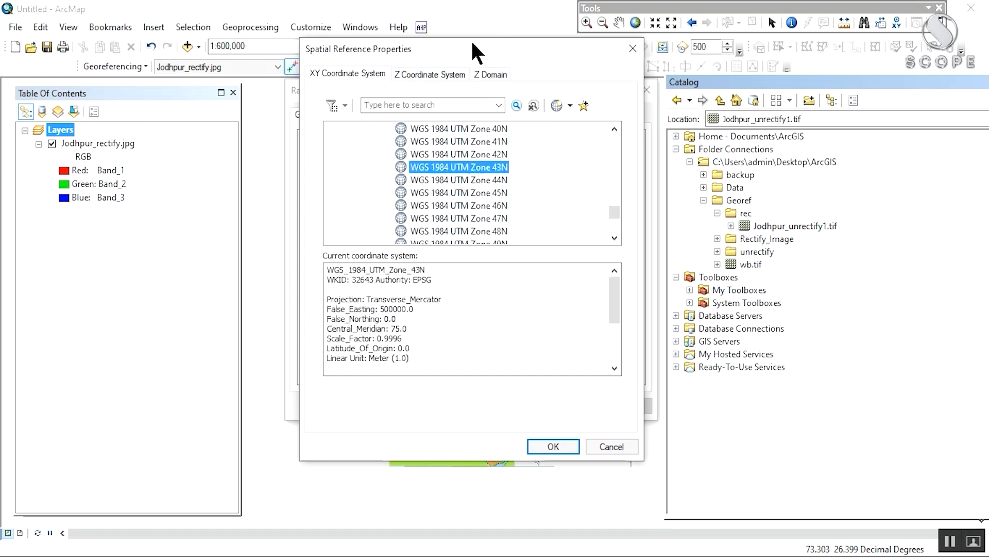
{"action": "left_click_drag", "start_coordinate": [475, 48], "coordinate": [482, 88]}
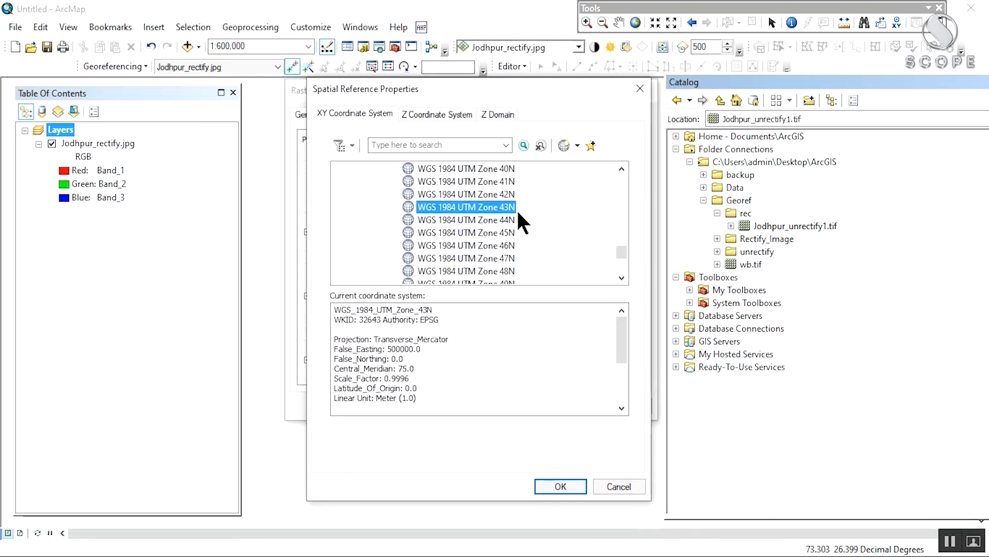
{"action": "left_click", "coordinate": [561, 484]}
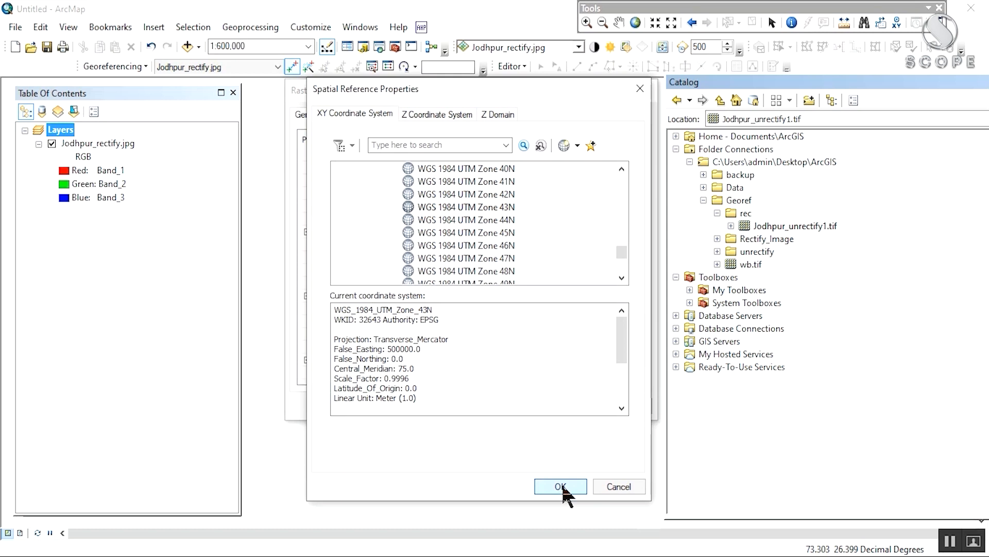
{"action": "left_click", "coordinate": [625, 406]}
Step: Close the properties and drag Jodhpur_unrectify1.tif from the Catalog above Jodhpur_rectify.jpg
{"action": "left_click", "coordinate": [508, 405]}
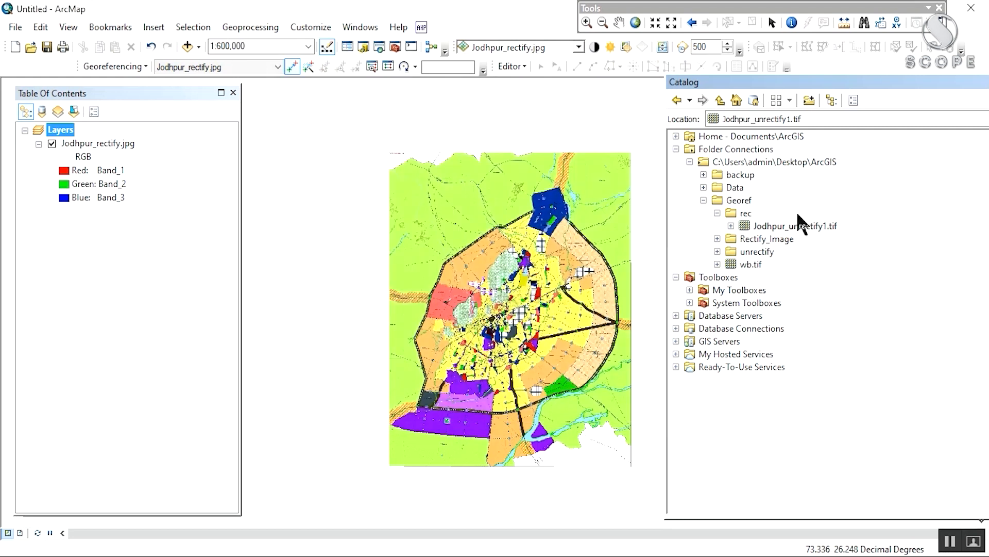
{"action": "left_click", "coordinate": [811, 228]}
{"action": "left_click_drag", "start_coordinate": [813, 230], "coordinate": [125, 128]}
{"action": "left_click_drag", "start_coordinate": [515, 251], "coordinate": [452, 216]}
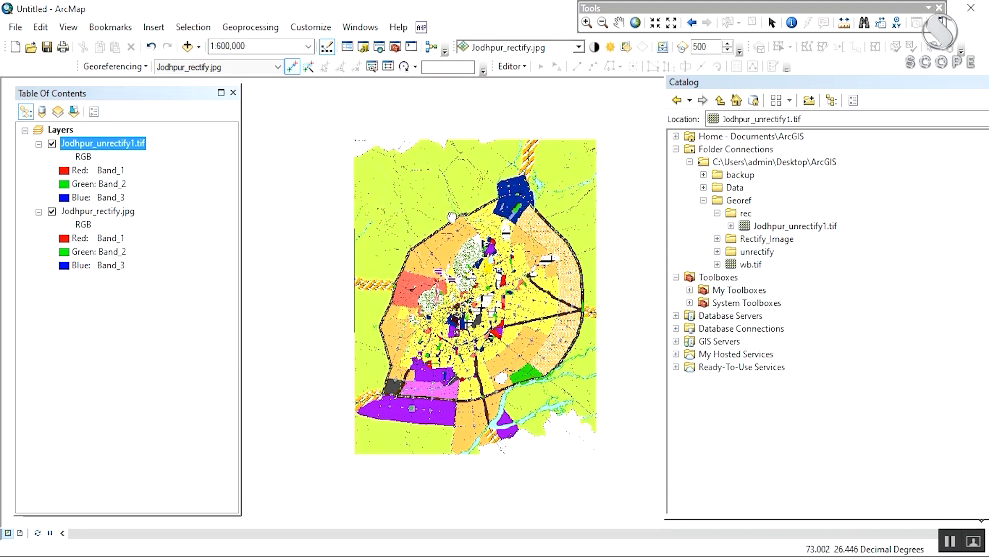
{"action": "left_click_drag", "start_coordinate": [703, 82], "coordinate": [761, 114]}
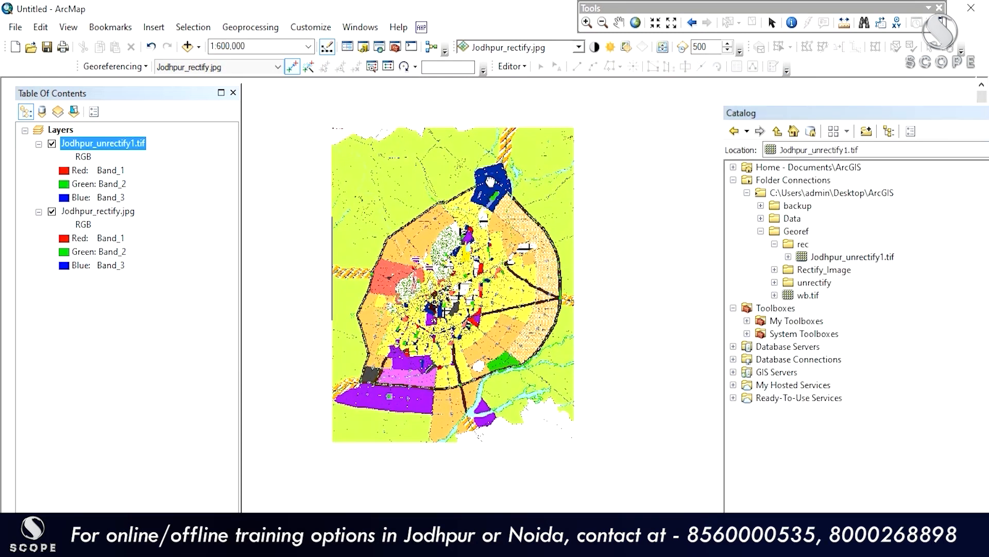
{"action": "left_click_drag", "start_coordinate": [533, 163], "coordinate": [482, 198]}
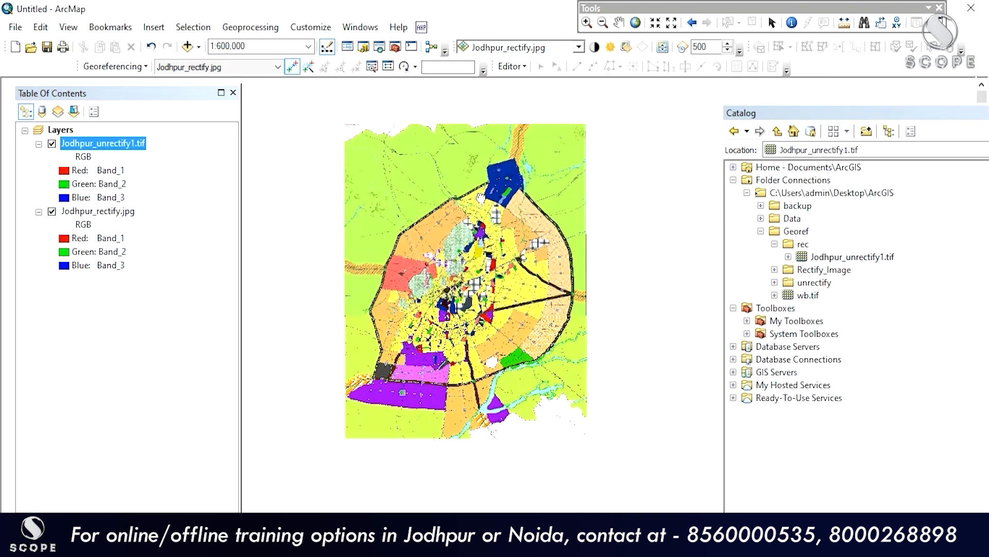
{"action": "left_click_drag", "start_coordinate": [457, 258], "coordinate": [464, 361]}
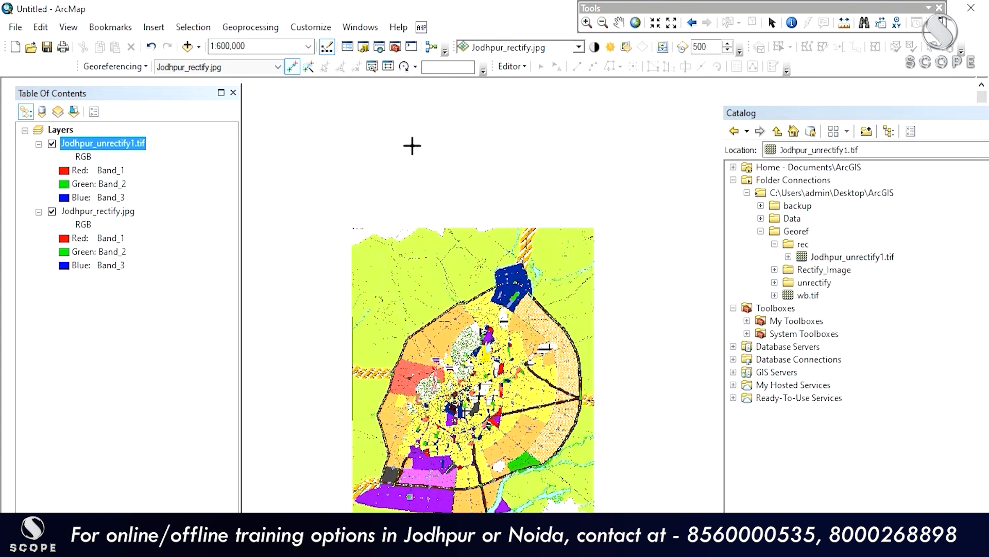
Step: Show the Effects toolbar and open its layer list showing both Jodhpur rasters
{"action": "left_click", "coordinate": [305, 26]}
{"action": "mouse_move", "coordinate": [322, 46]}
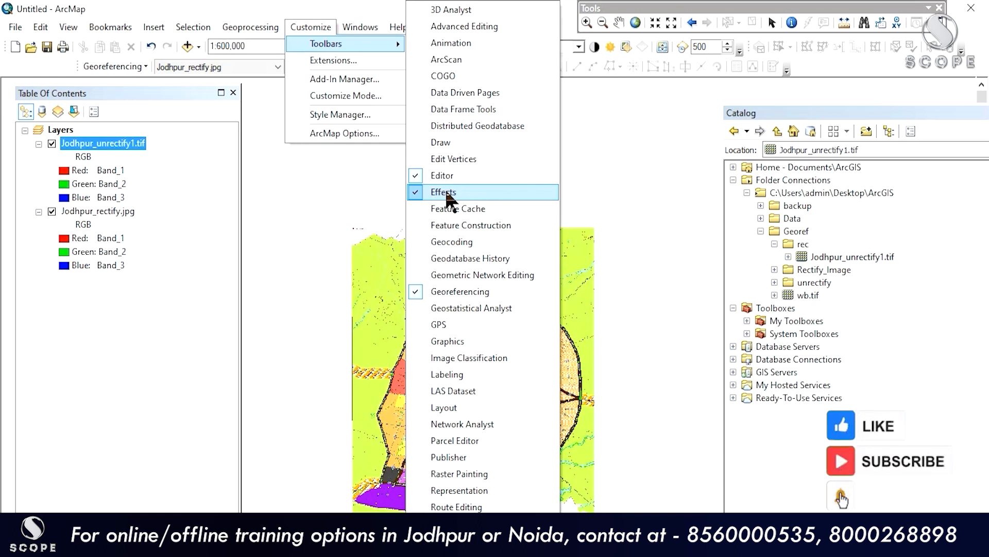
{"action": "left_click", "coordinate": [568, 18]}
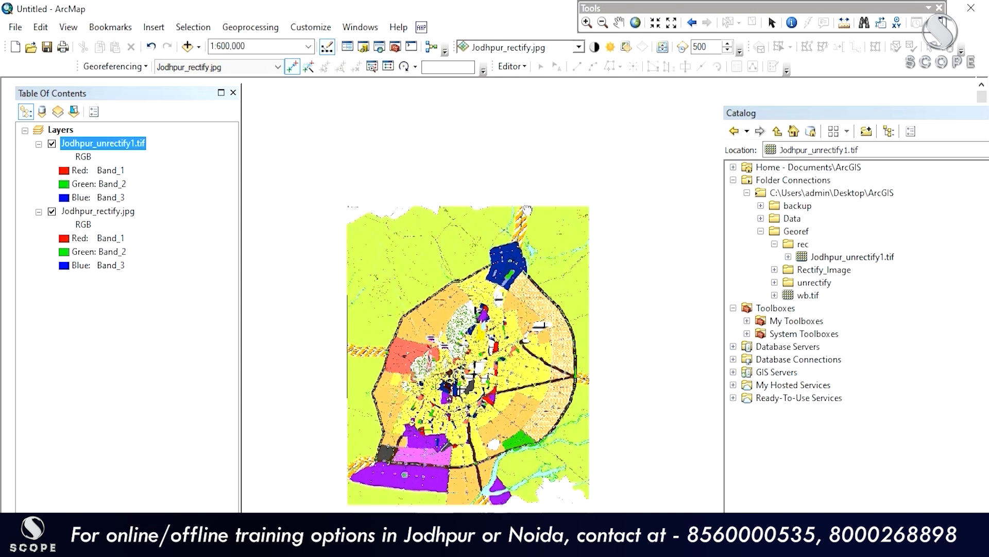
{"action": "left_click", "coordinate": [555, 47]}
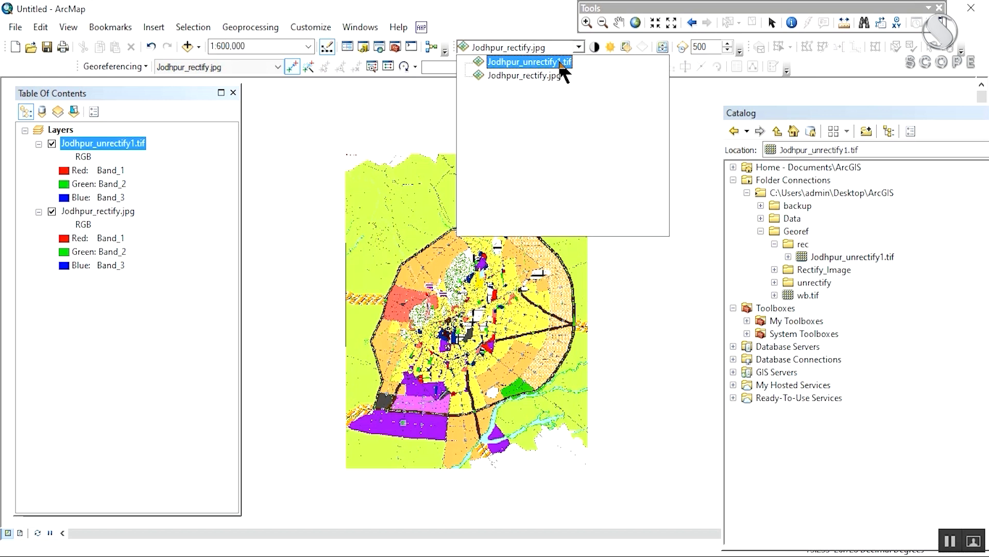
Step: Make Jodhpur_unrectify1.tif the Effects layer and swipe it to reveal Jodhpur_rectify.jpg beneath
{"action": "left_click", "coordinate": [529, 61]}
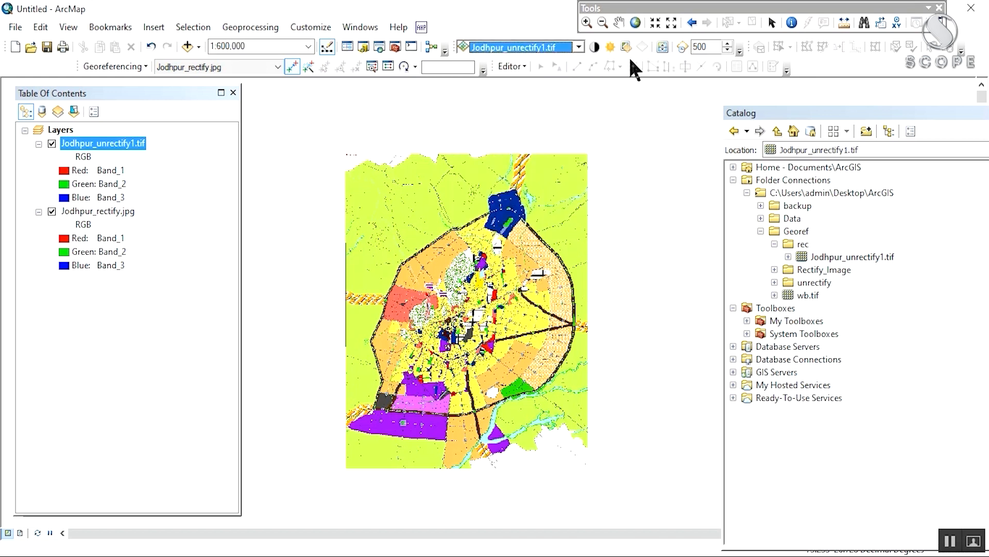
{"action": "left_click", "coordinate": [661, 47]}
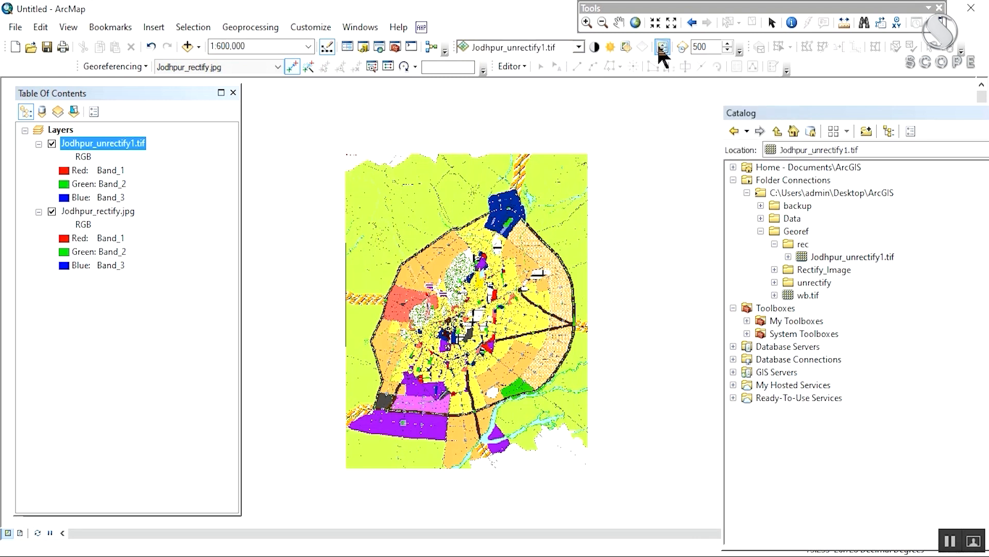
{"action": "left_click_drag", "start_coordinate": [499, 155], "coordinate": [514, 224]}
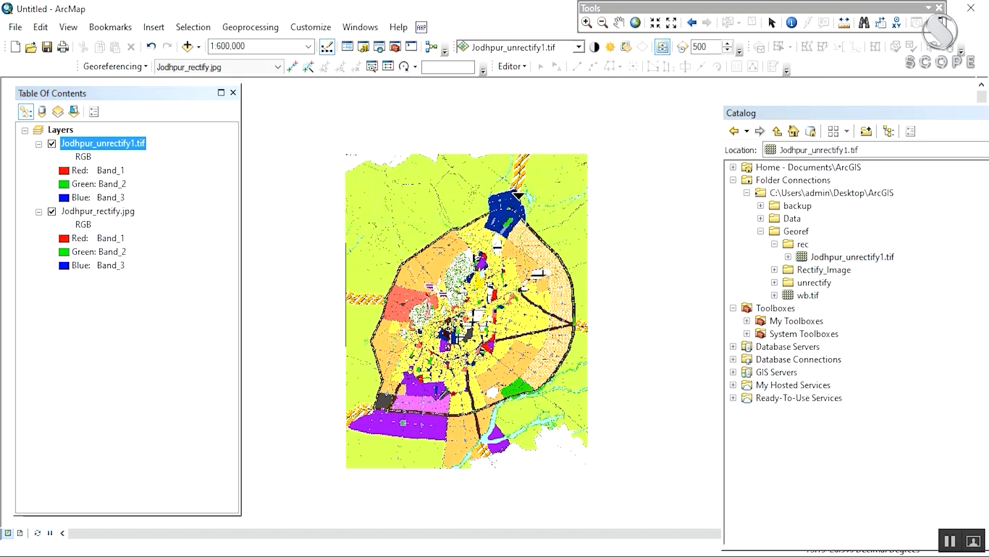
Step: Zoom in near the Jaipur road and swipe again to compare the two rasters' alignment
{"action": "scroll", "coordinate": [517, 194], "scroll_direction": "down", "scroll_amount": 4}
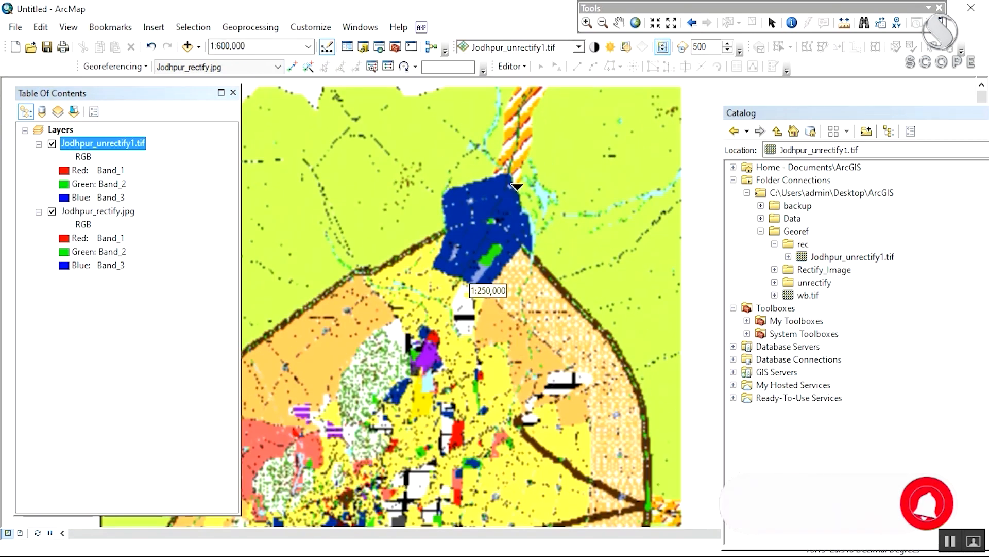
{"action": "left_click_drag", "start_coordinate": [517, 329], "coordinate": [473, 190]}
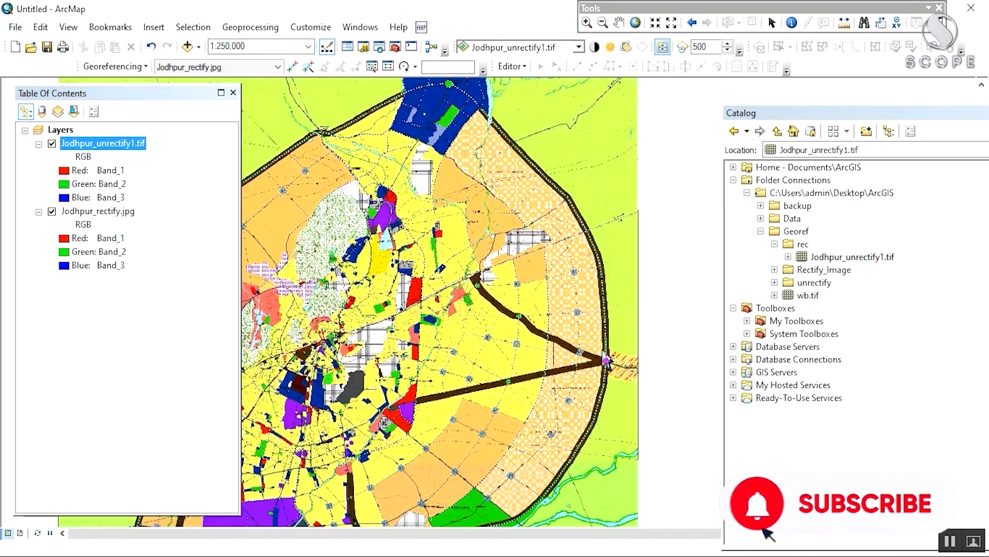
{"action": "left_click_drag", "start_coordinate": [609, 364], "coordinate": [607, 274]}
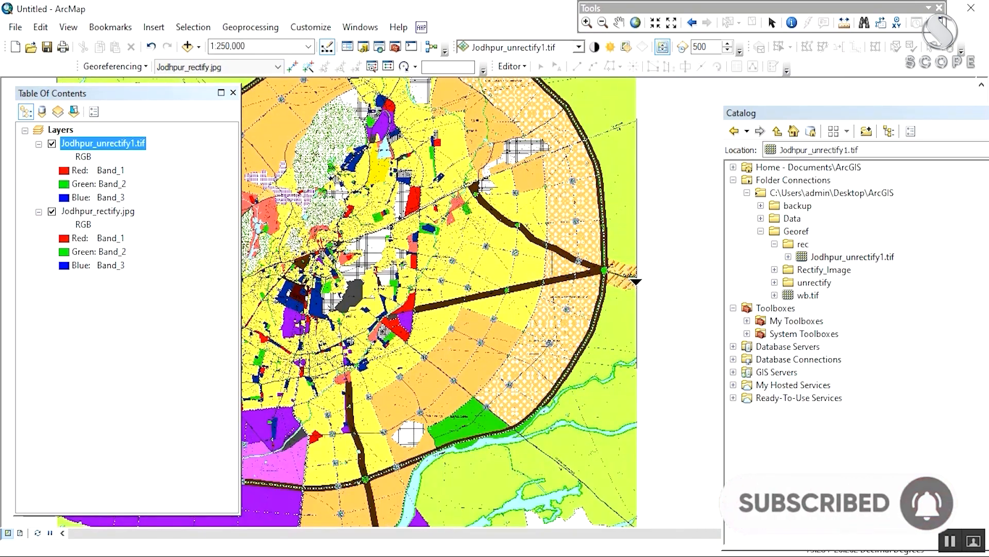
{"action": "left_click_drag", "start_coordinate": [601, 296], "coordinate": [604, 269]}
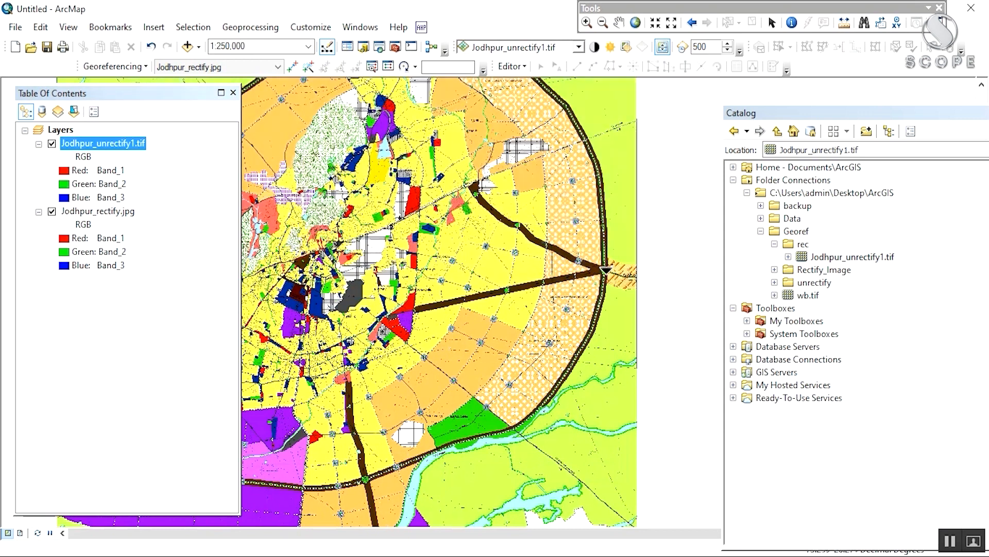
{"action": "scroll", "coordinate": [606, 269], "scroll_direction": "up", "scroll_amount": 5}
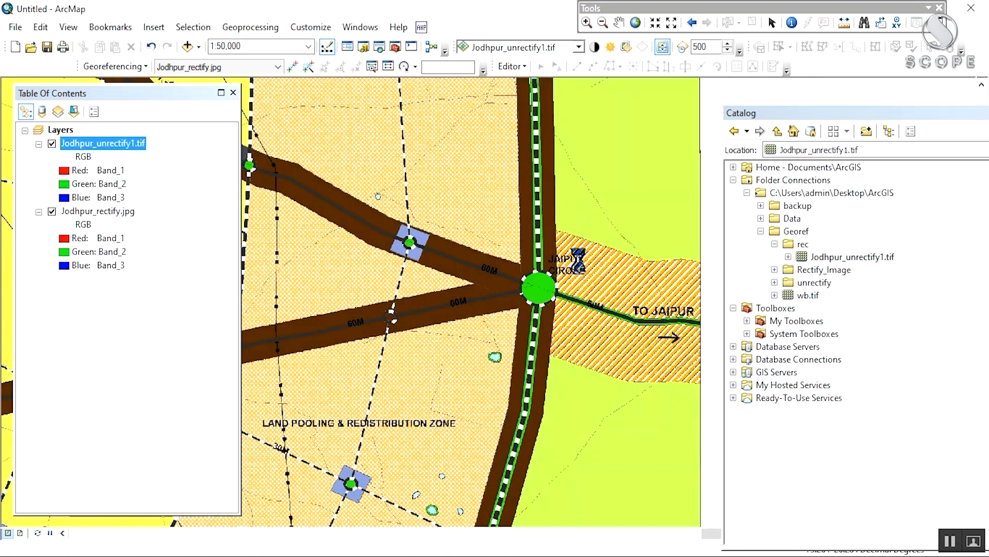
Step: Swipe the unrectified TIFF over another area, then zoom back out to the whole city
{"action": "mouse_move", "coordinate": [568, 241]}
{"action": "left_mouse_down"}
{"action": "mouse_move", "coordinate": [561, 152]}
{"action": "mouse_move", "coordinate": [567, 369]}
{"action": "mouse_move", "coordinate": [557, 167]}
{"action": "mouse_move", "coordinate": [560, 234]}
{"action": "left_mouse_up"}
{"action": "scroll", "coordinate": [560, 234], "scroll_direction": "up", "scroll_amount": 2}
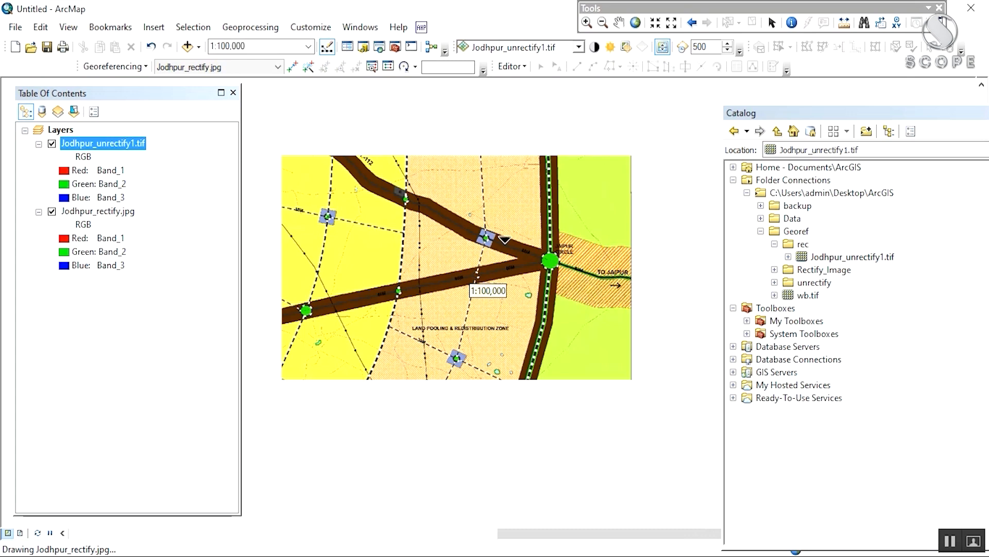
{"action": "left_click_drag", "start_coordinate": [355, 269], "coordinate": [692, 279]}
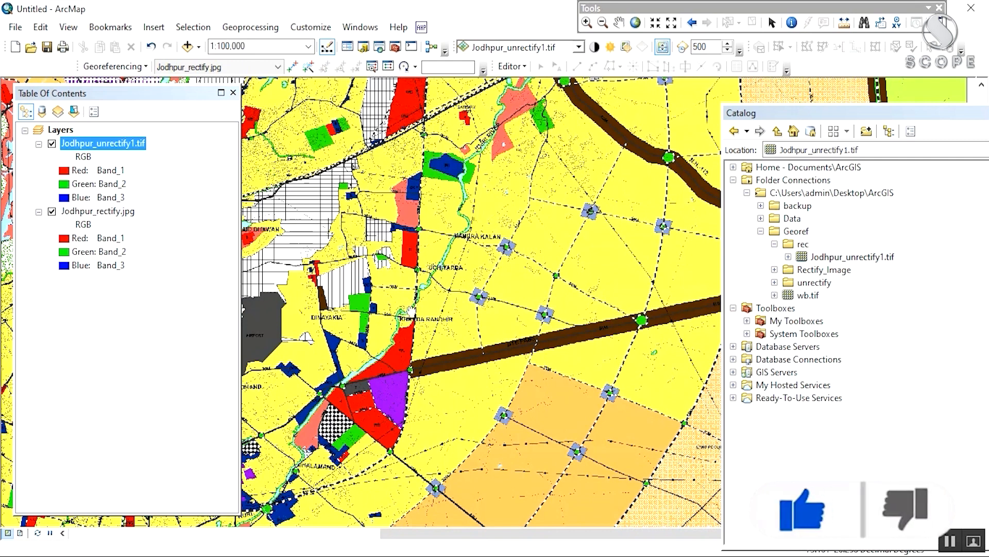
{"action": "scroll", "coordinate": [411, 311], "scroll_direction": "up", "scroll_amount": 5}
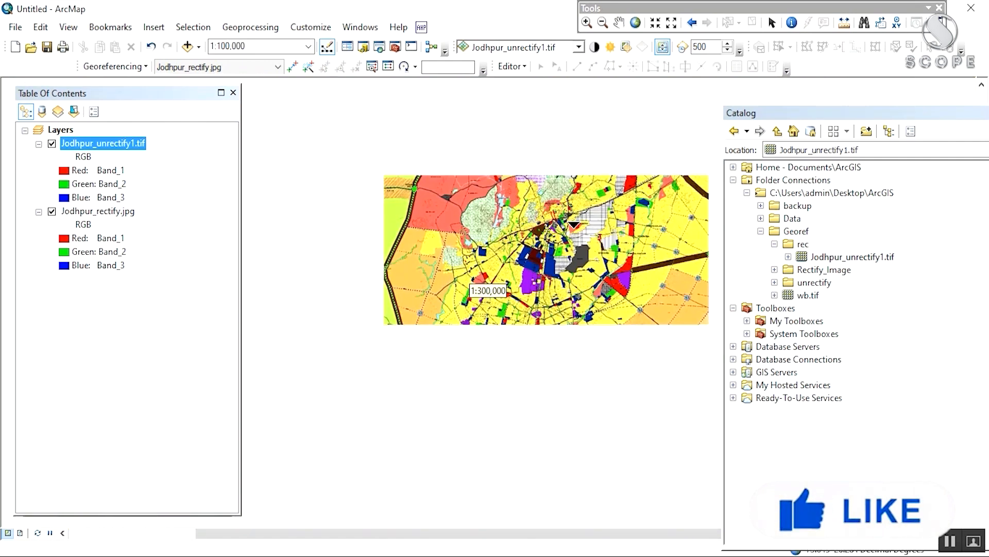